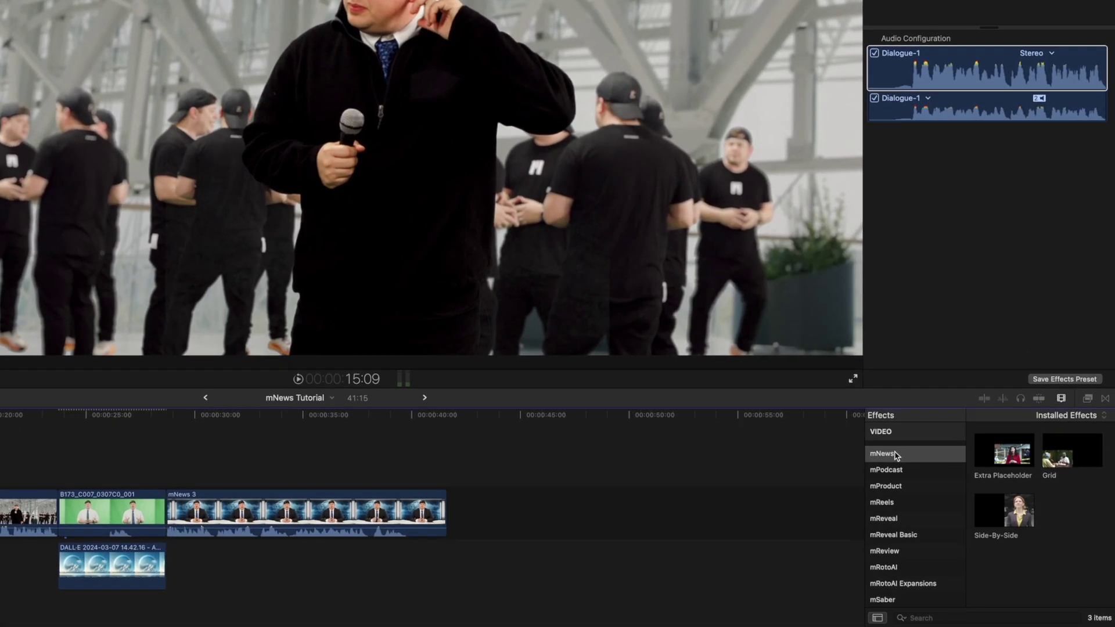
Show the mNews transitions and browse the mNews titles in a sidebar-free, widened Titles grid.
left_click(1104, 399)
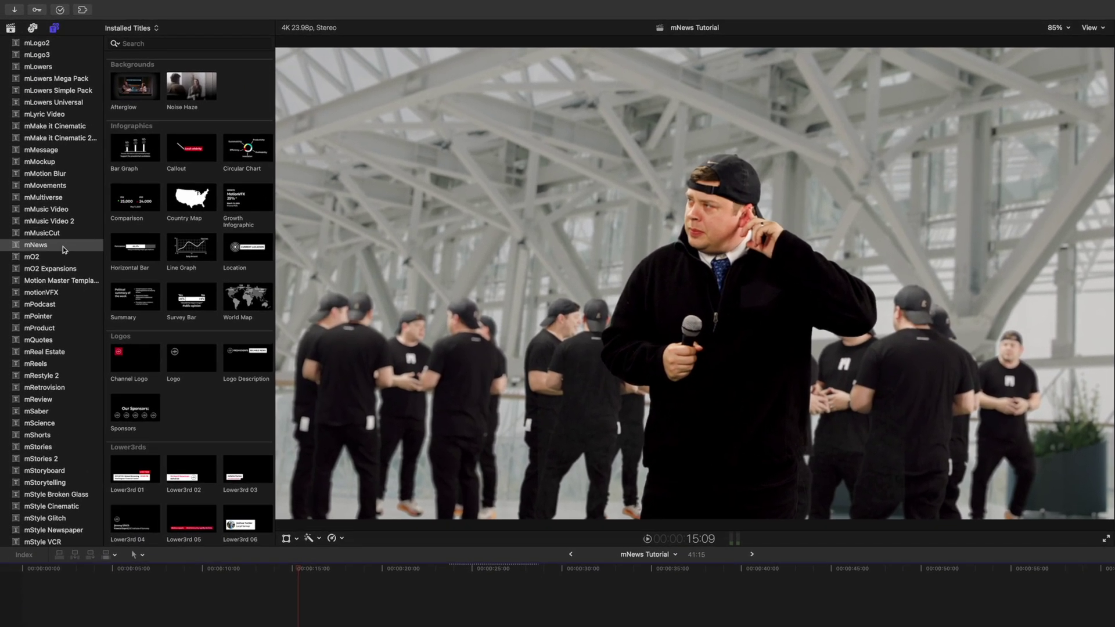
left_click(53, 29)
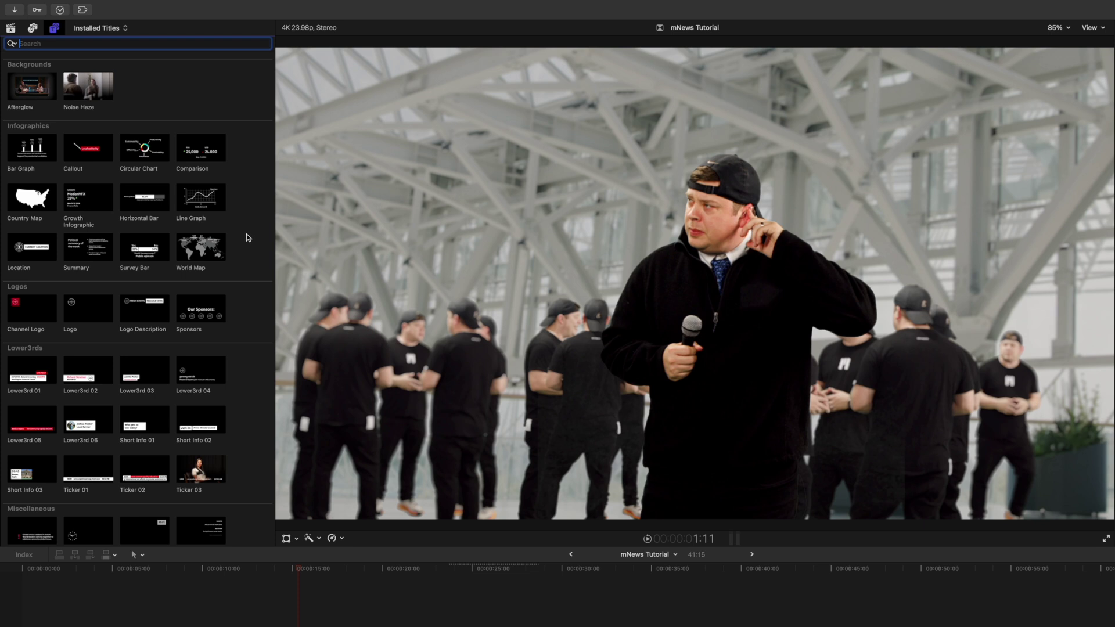
scroll(244, 264, "down", 2)
scroll(244, 262, "down", 3)
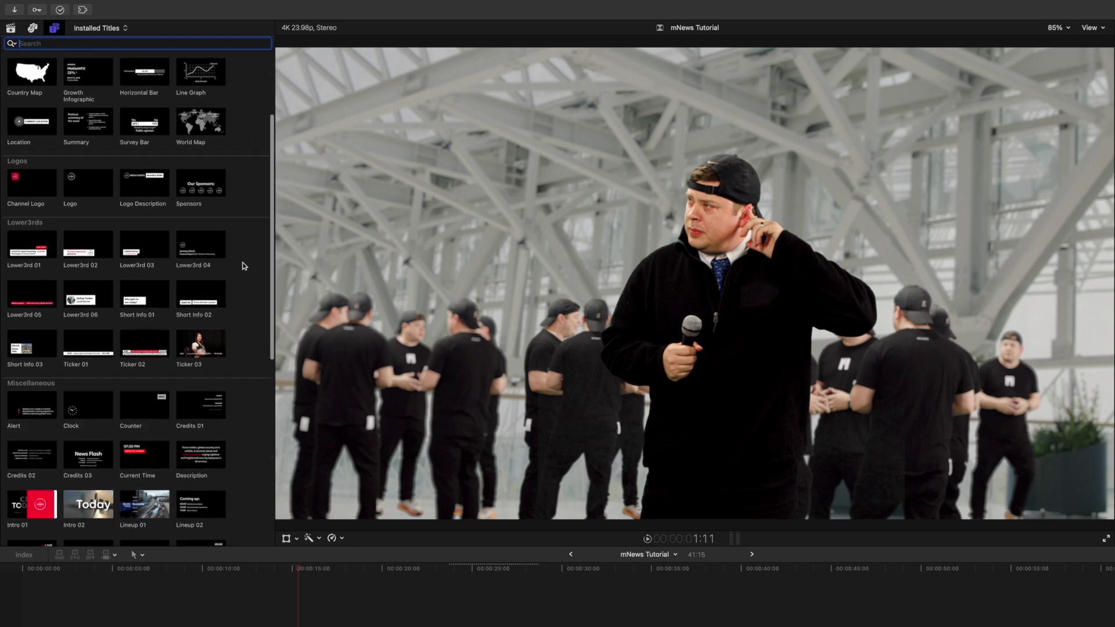
scroll(237, 280, "down", 3)
scroll(235, 291, "down", 8)
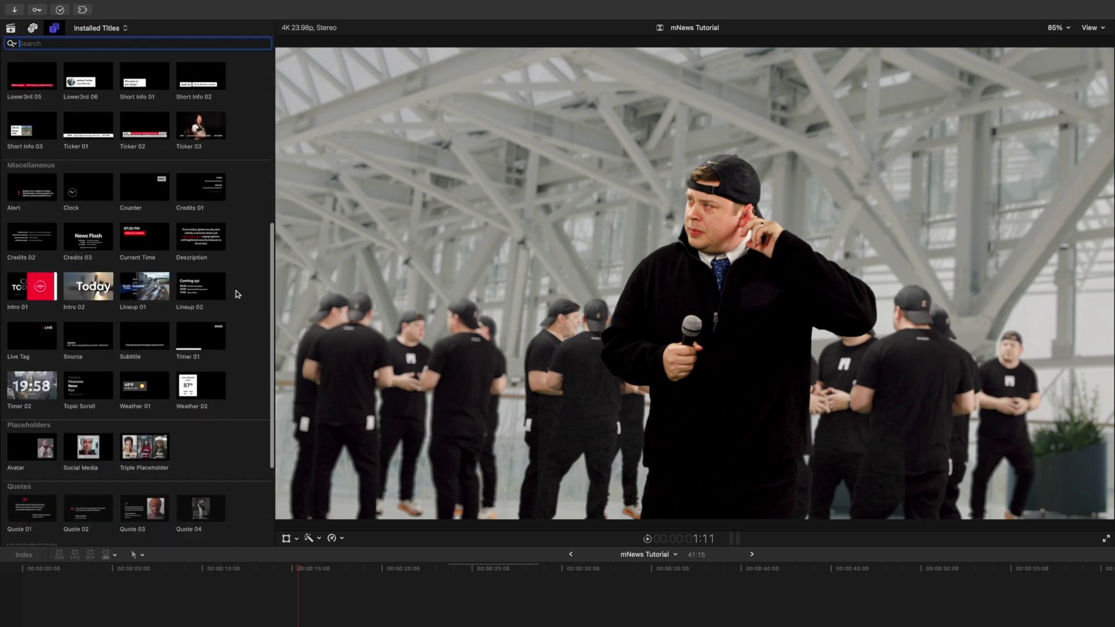
scroll(236, 290, "down", 2)
scroll(231, 332, "down", 2)
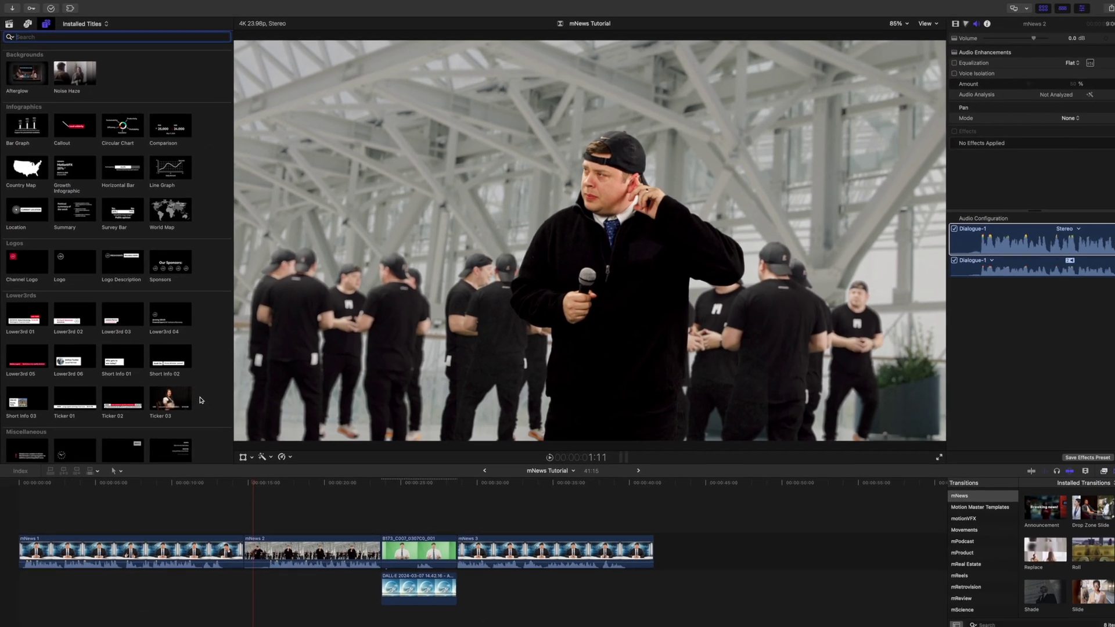
Drop the Noise Haze title at the timeline start above mNews 1 and test its blur handle.
left_click_drag(66, 76, 51, 489)
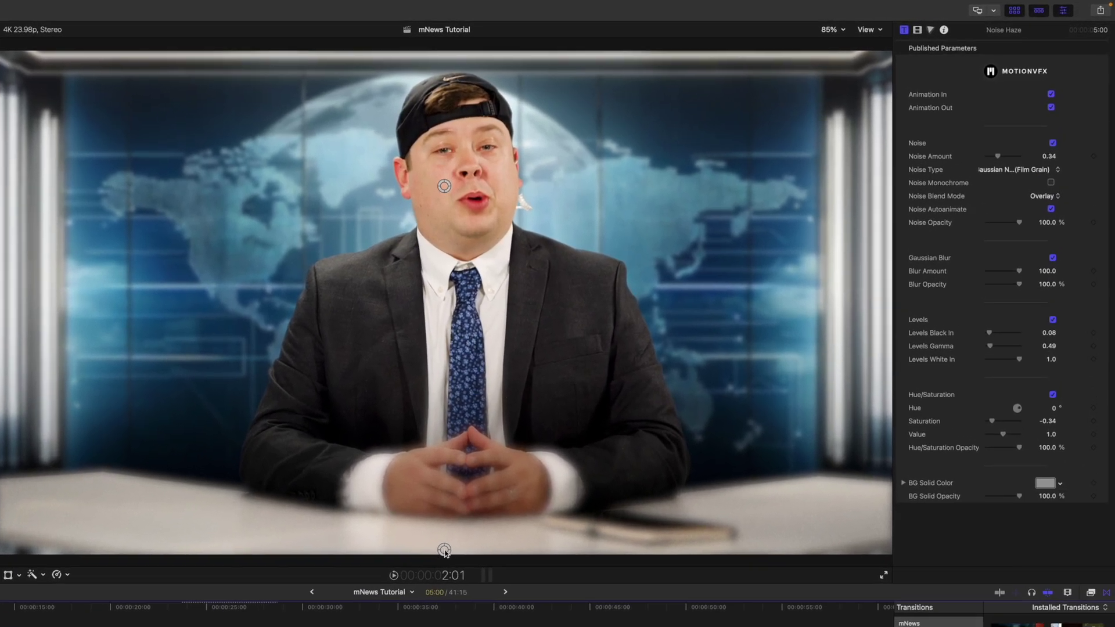
mouse_move(446, 552)
left_mouse_down()
mouse_move(444, 406)
mouse_move(443, 493)
mouse_move(250, 434)
mouse_move(336, 438)
mouse_move(652, 378)
mouse_move(460, 438)
mouse_move(301, 438)
mouse_move(511, 399)
mouse_move(416, 465)
mouse_move(453, 486)
mouse_move(441, 530)
left_mouse_up()
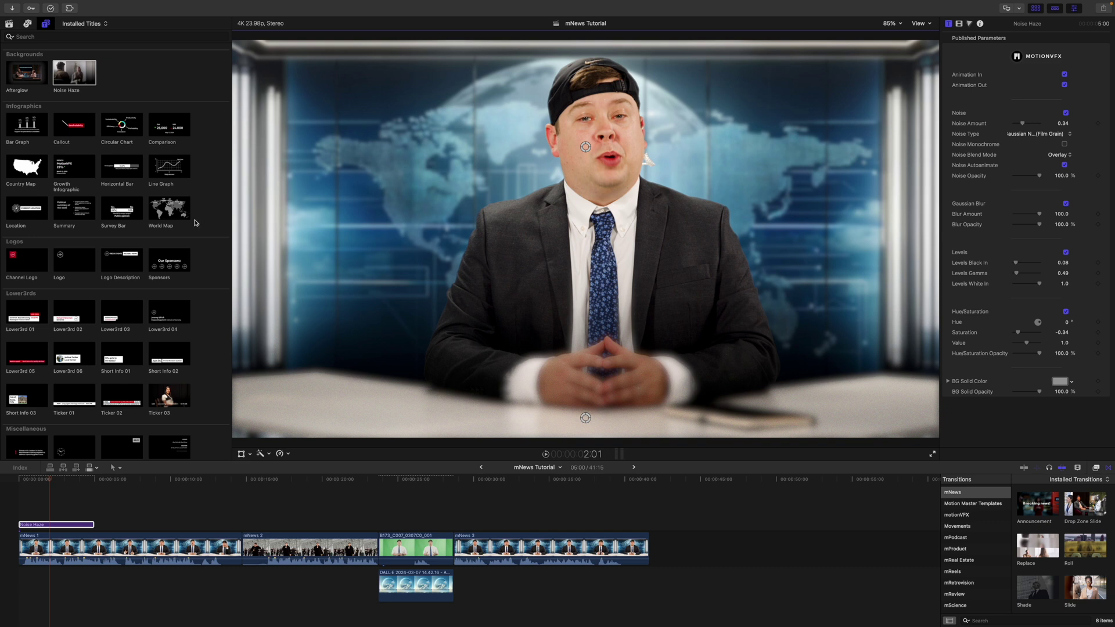
Stack Country Map above Noise Haze at the start, trying a resize then reverting to scale 194.
left_click(18, 173)
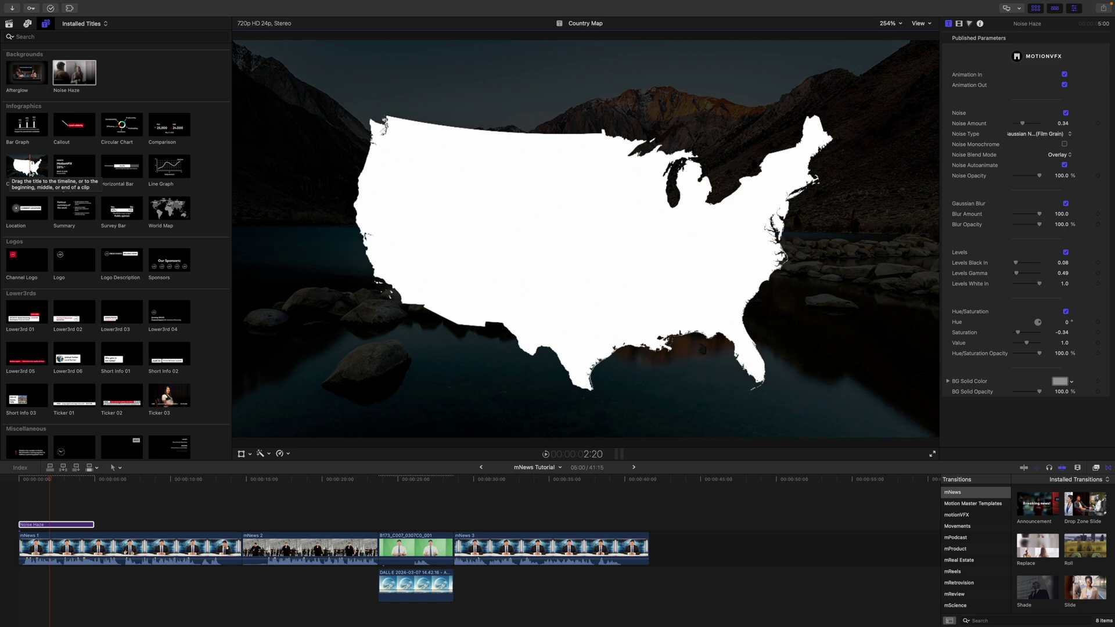
left_click_drag(25, 171, 21, 512)
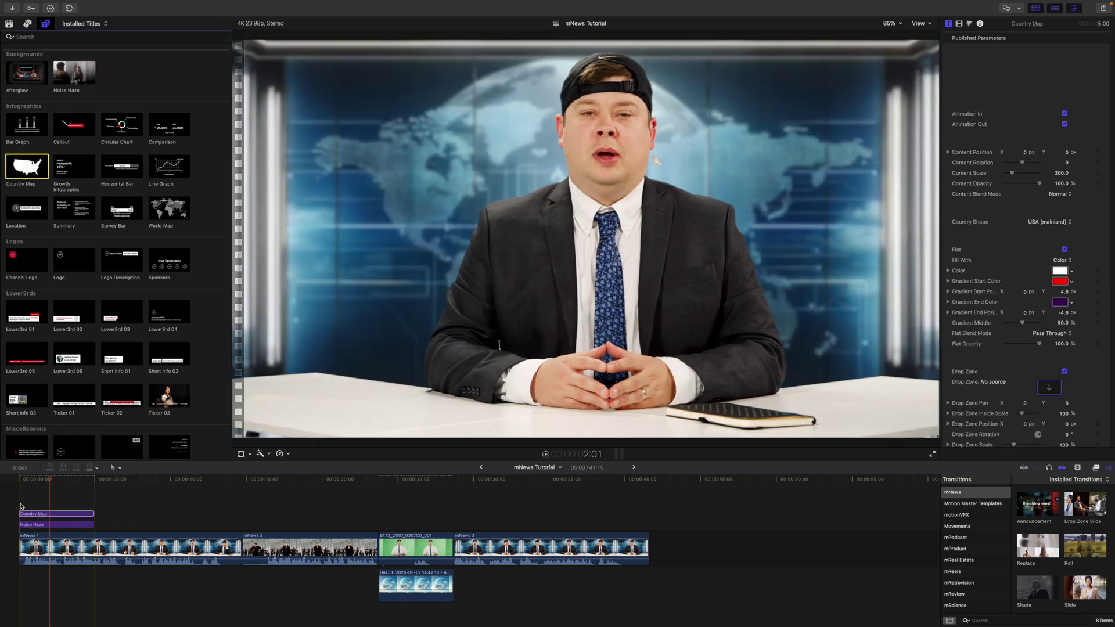
left_click(20, 484)
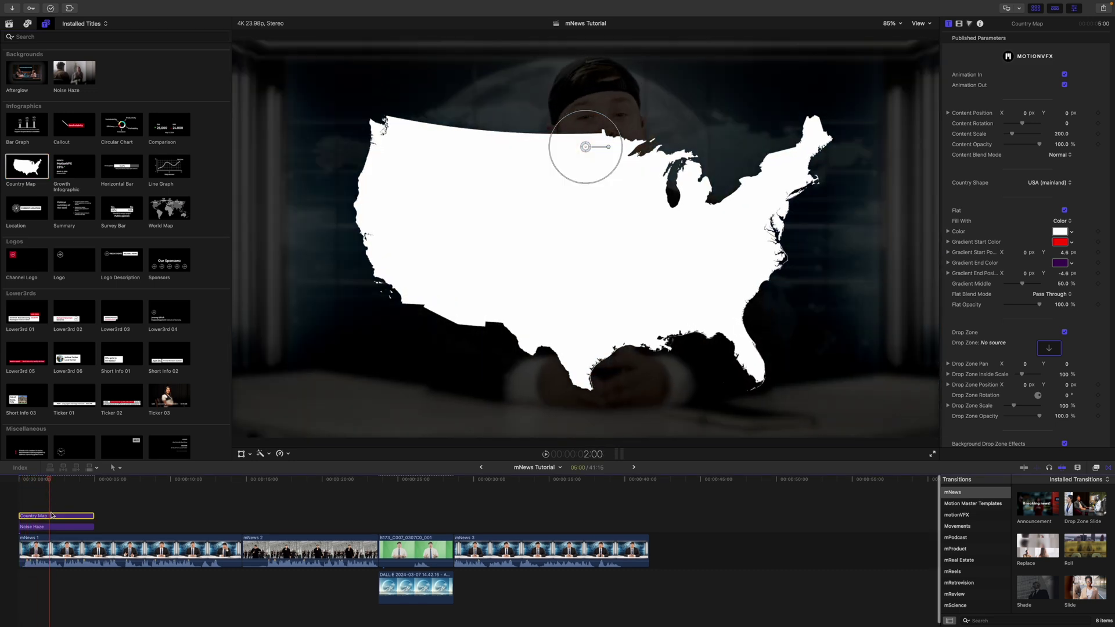
left_click_drag(610, 120, 613, 129)
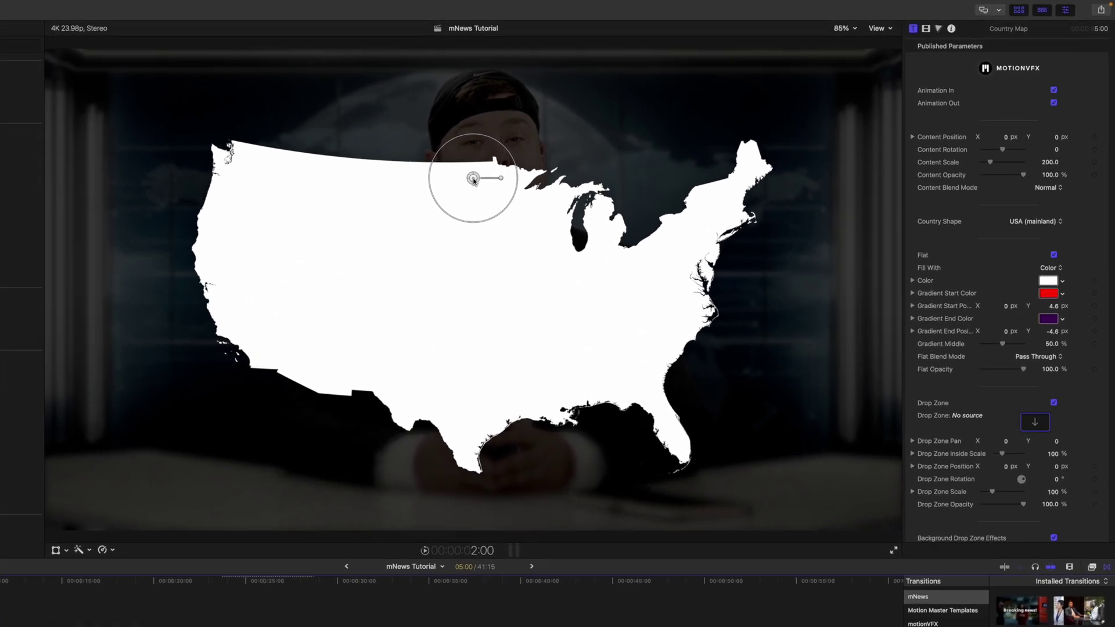
left_click_drag(479, 164, 431, 187)
left_click(412, 200)
key("super+z")
key("super+z")
key("super+z")
key("super+z")
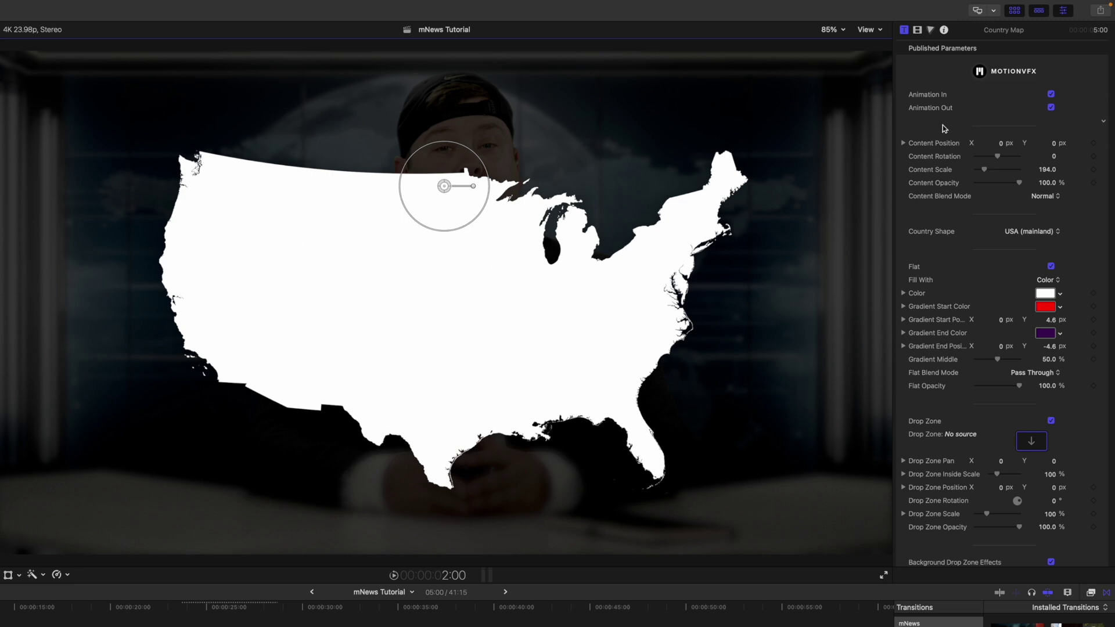
Review the Country Shape list, keeping USA (mainland) as the map.
left_click(1054, 232)
scroll(1046, 330, "up", 10)
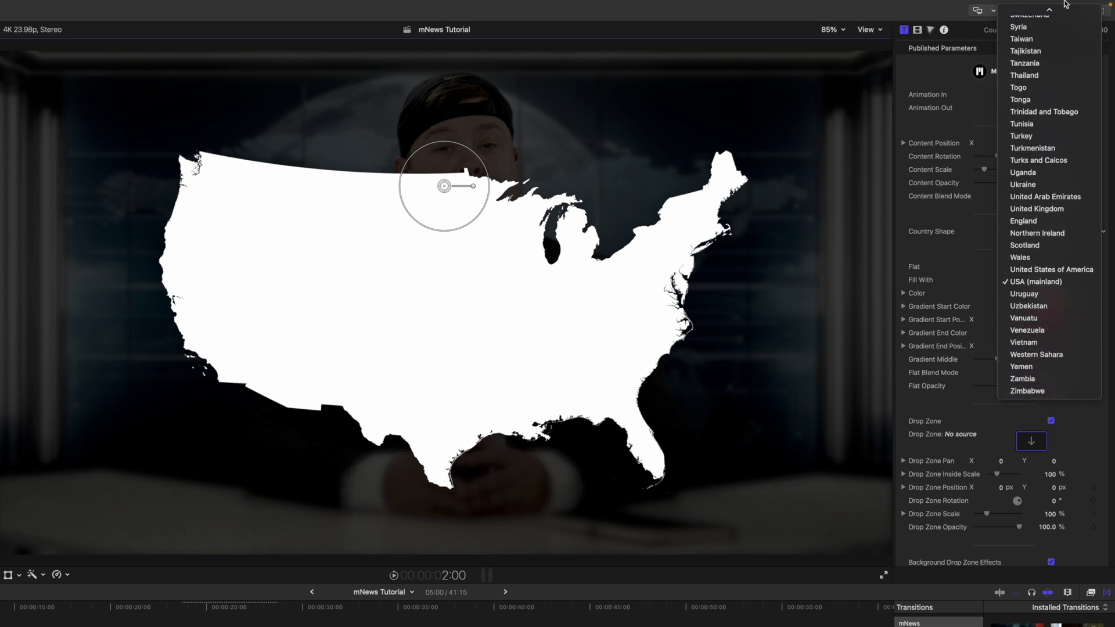
scroll(1066, 4, "up", 20)
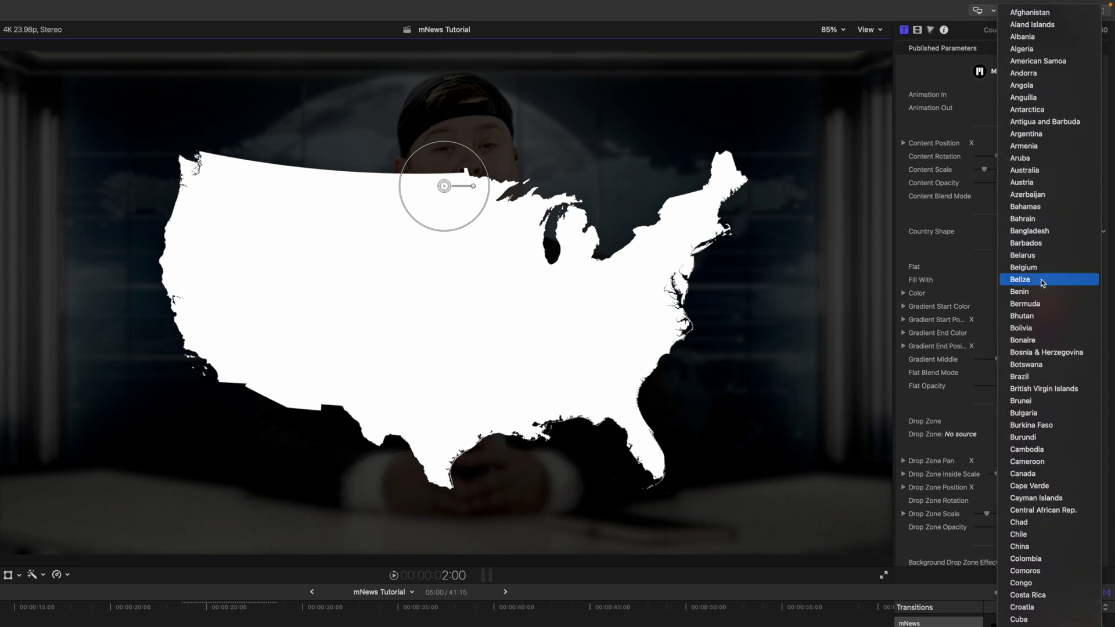
mouse_move(1048, 625)
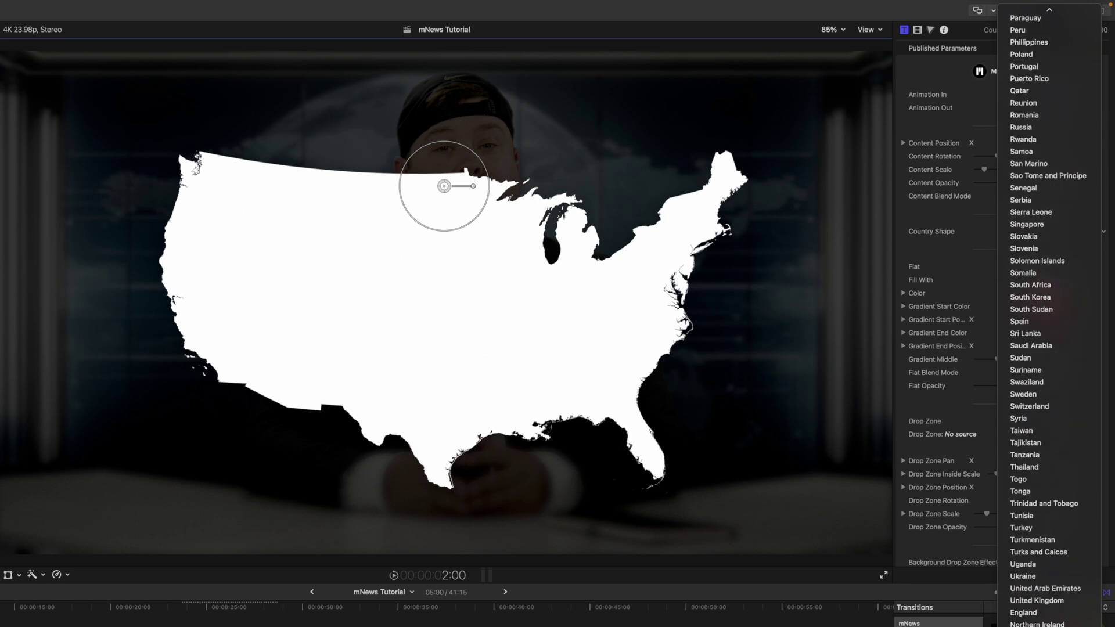
key("Escape")
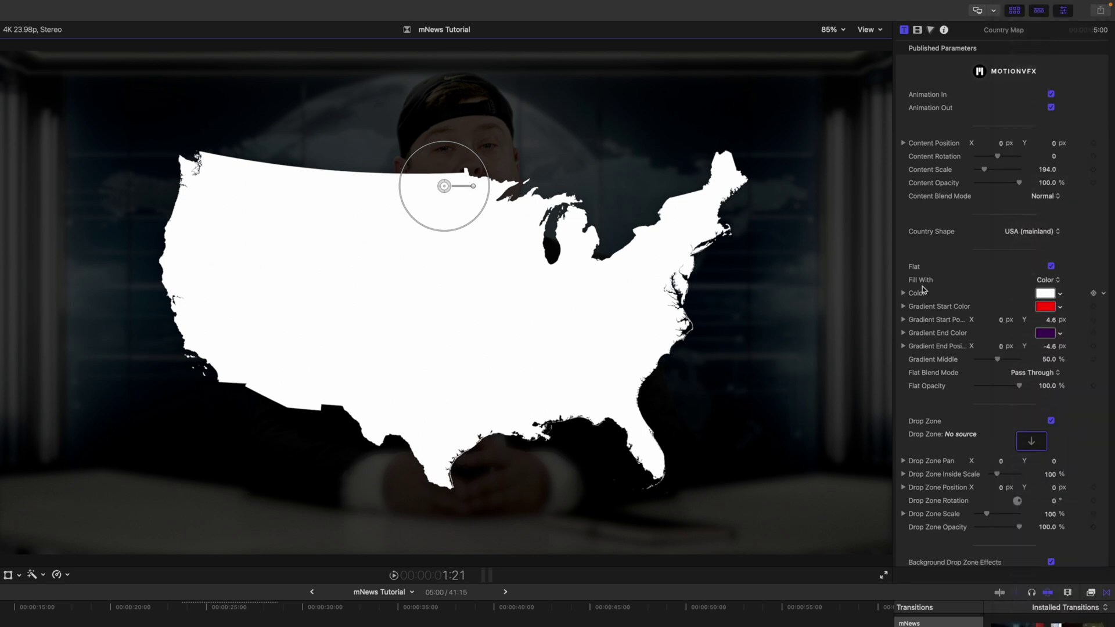
Give the map gradient a pale lavender-grey end colour, then restore the solid white colour fill.
left_click(1047, 281)
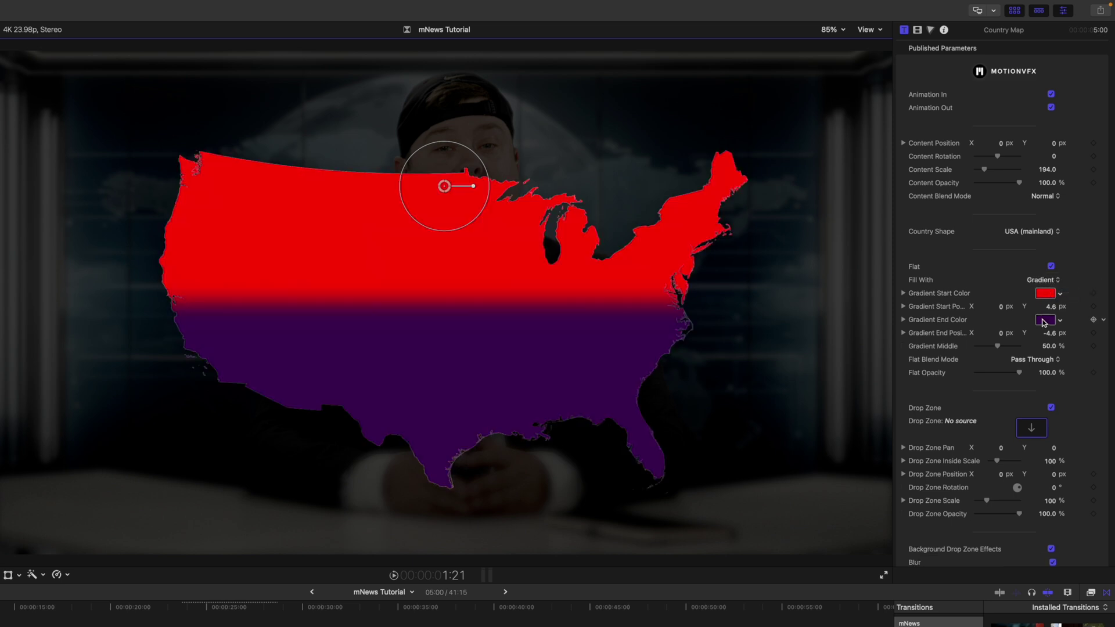
left_click(1045, 321)
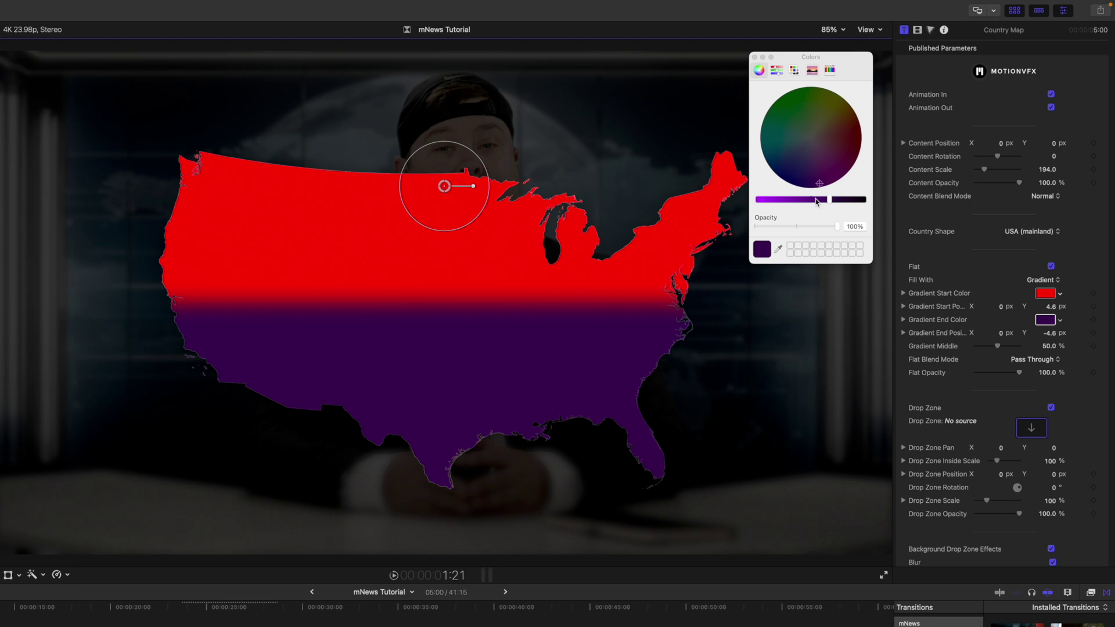
left_click_drag(816, 202, 807, 155)
left_click(1043, 280)
left_click(1041, 270)
scroll(997, 404, "down", 3)
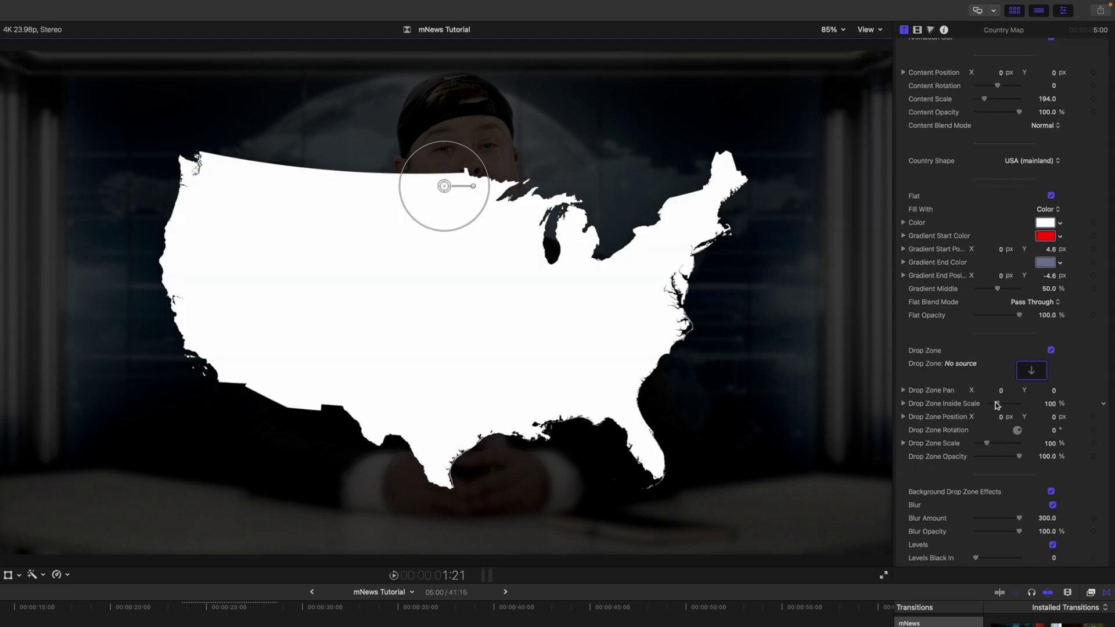
scroll(959, 356, "down", 3)
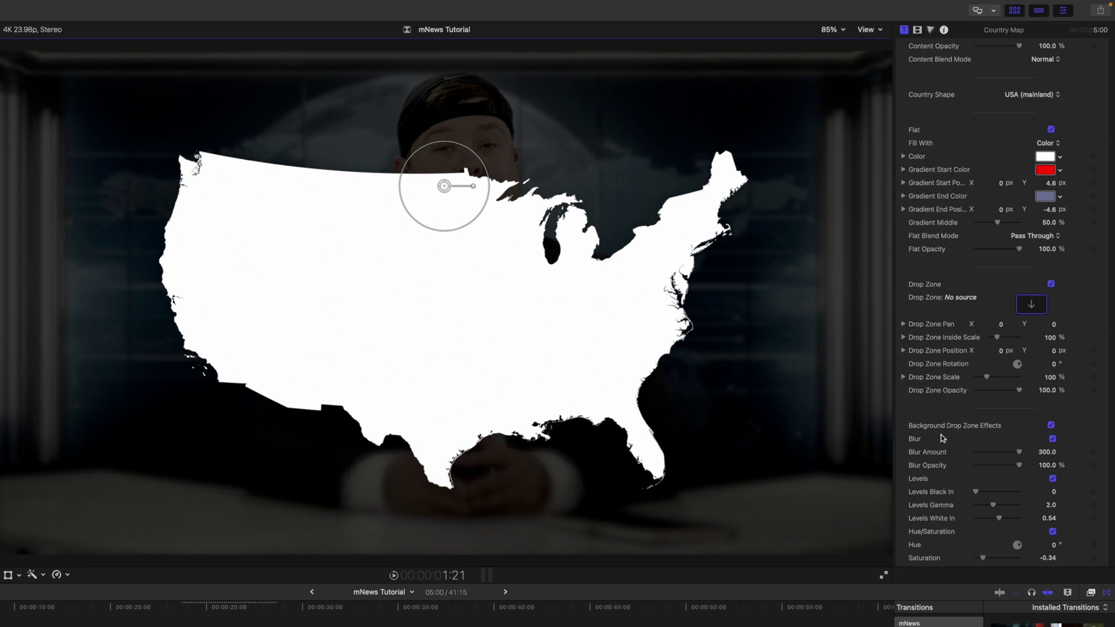
scroll(953, 383, "down", 5)
scroll(952, 378, "down", 1)
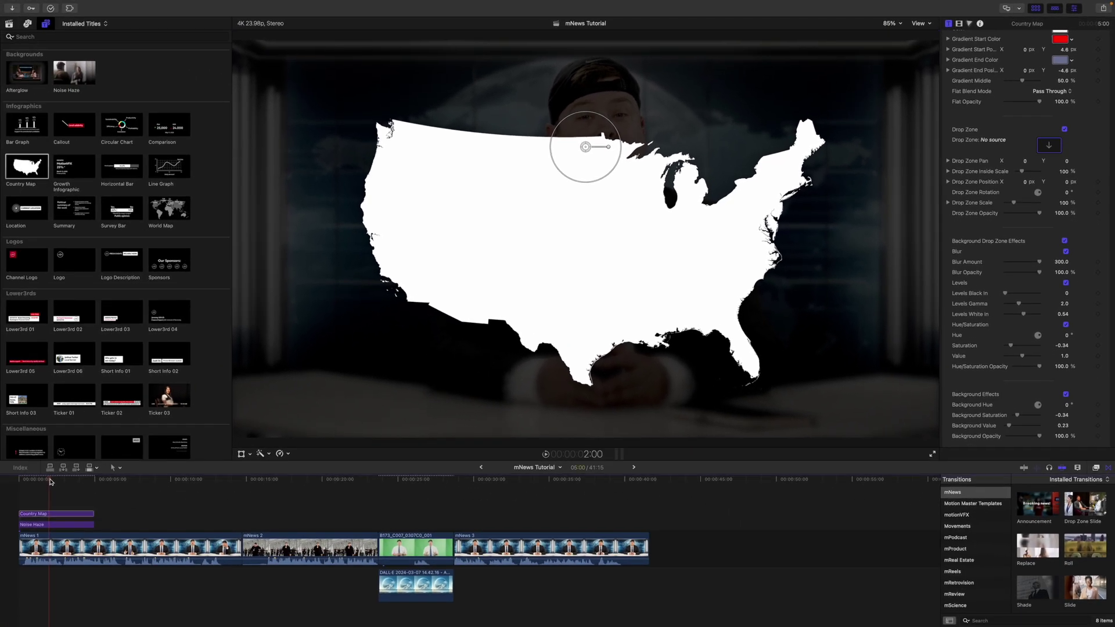
left_click(94, 483)
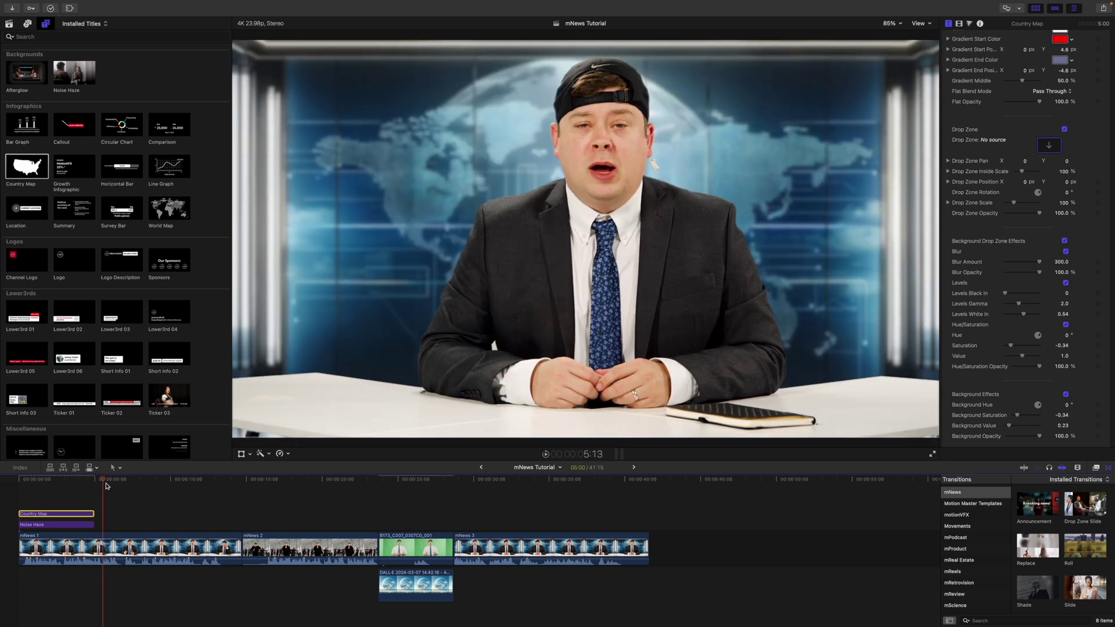
Place the Channel Logo title right after Country Map above mNews 1, with its red top-left badge.
scroll(205, 211, "down", 3)
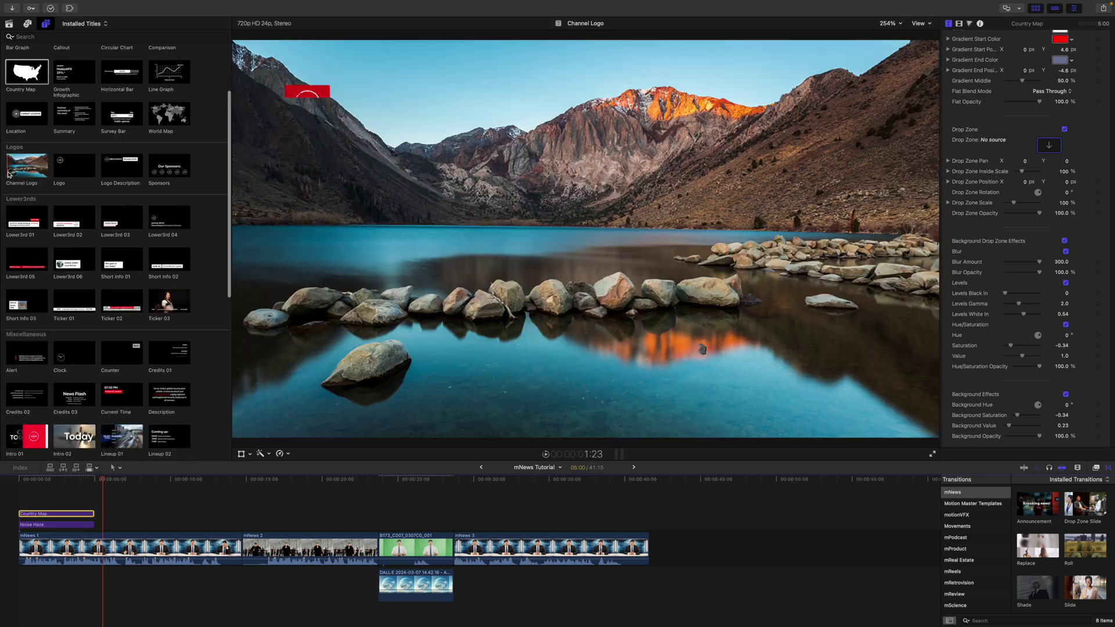
left_click_drag(13, 173, 98, 519)
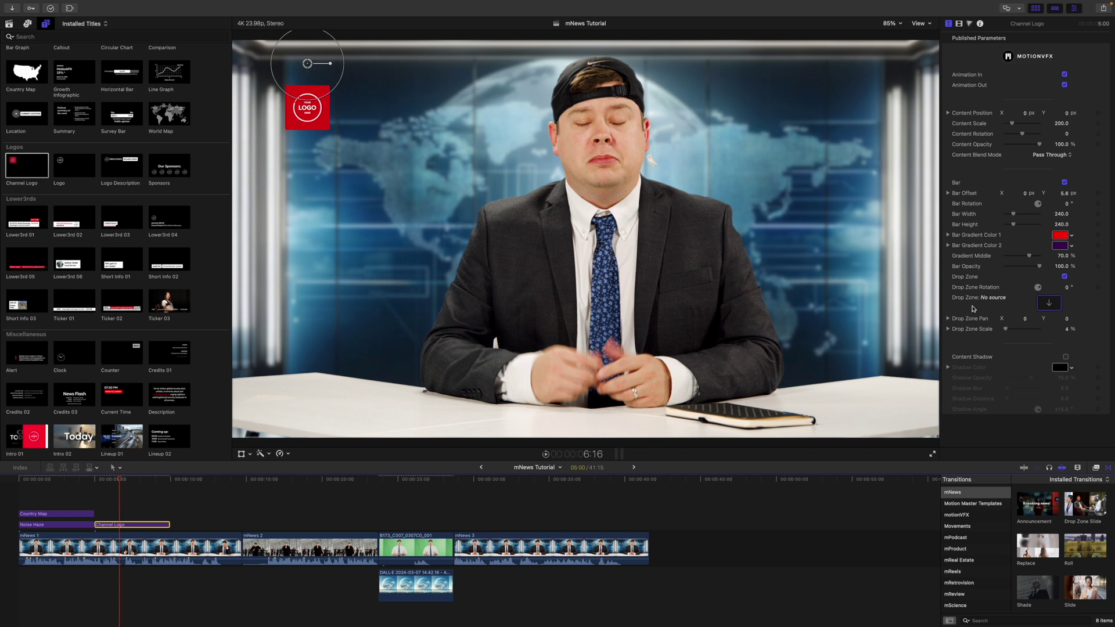
left_click(1048, 306)
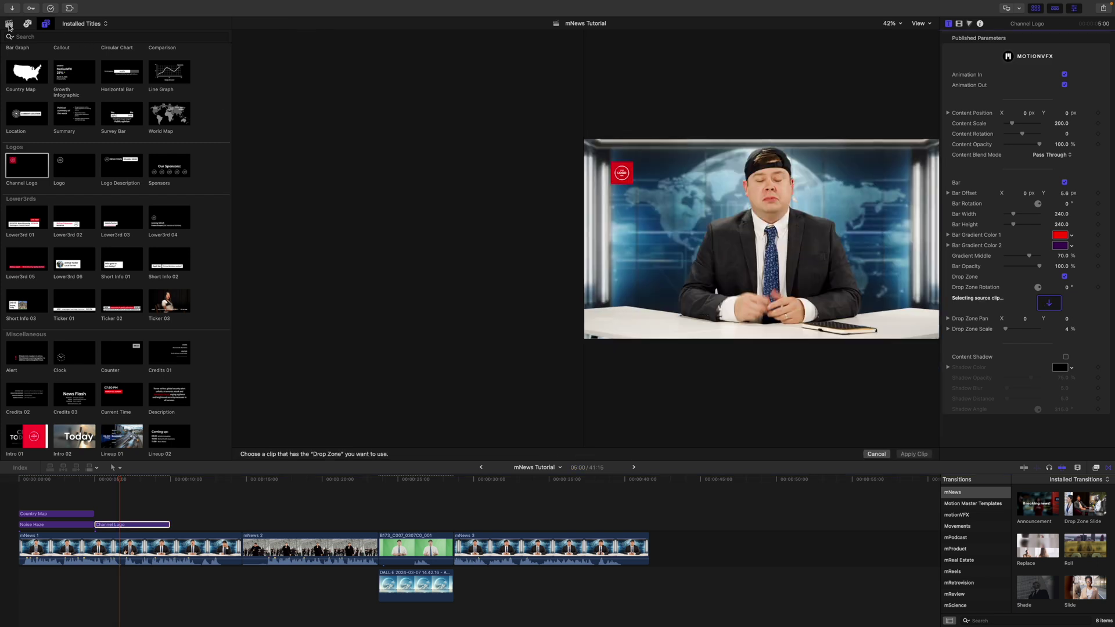
Load the mNews_Logo clip into the Channel Logo's drop zone.
left_click(9, 24)
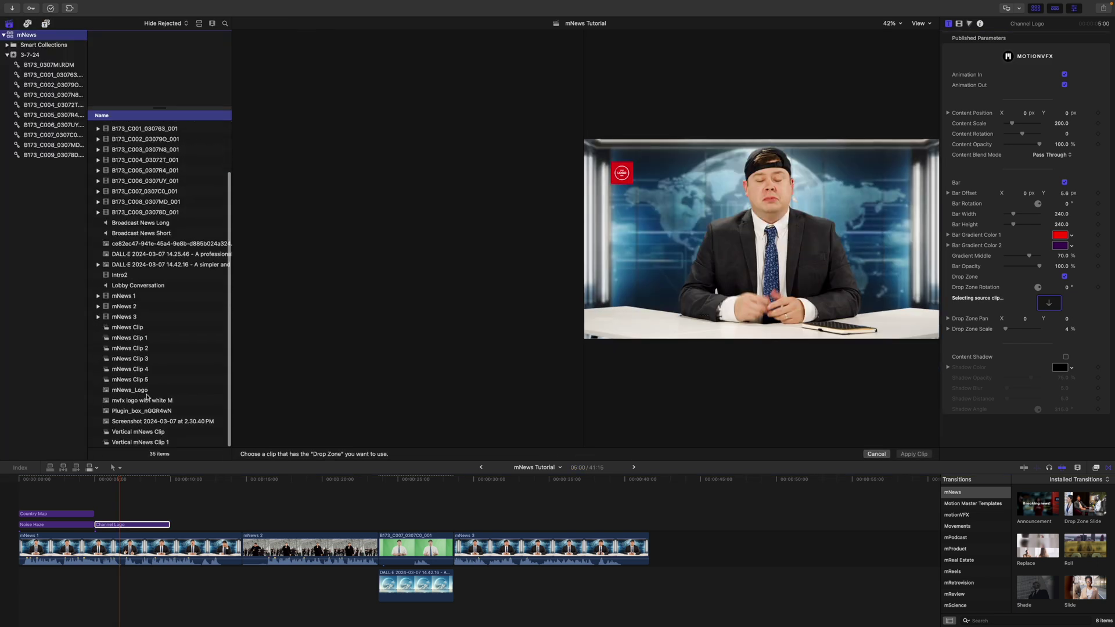
left_click(146, 394)
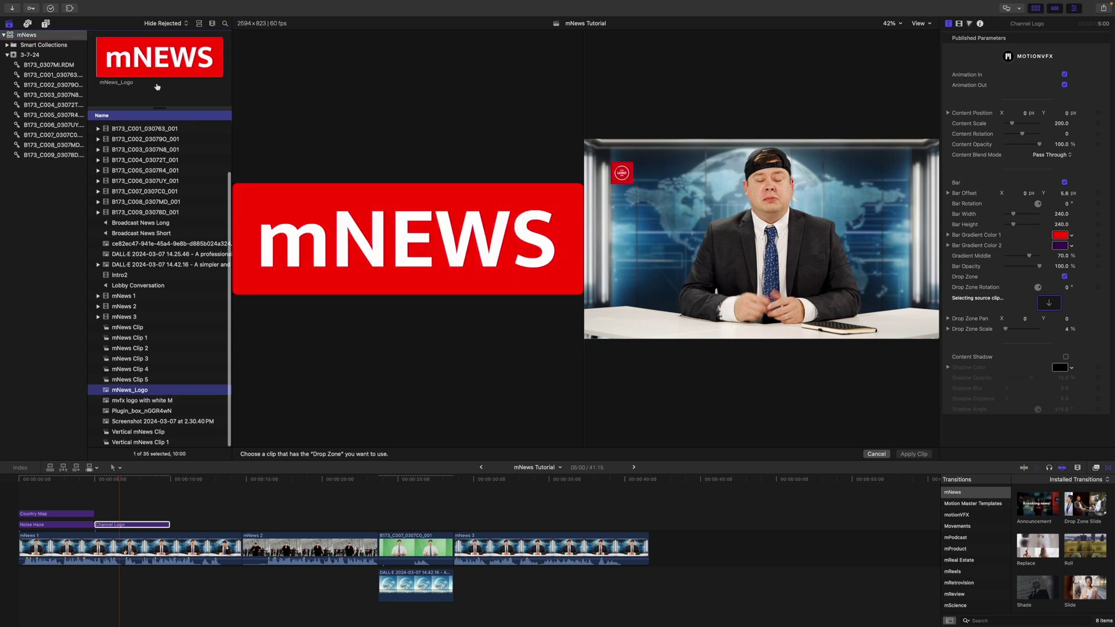
left_click(121, 62)
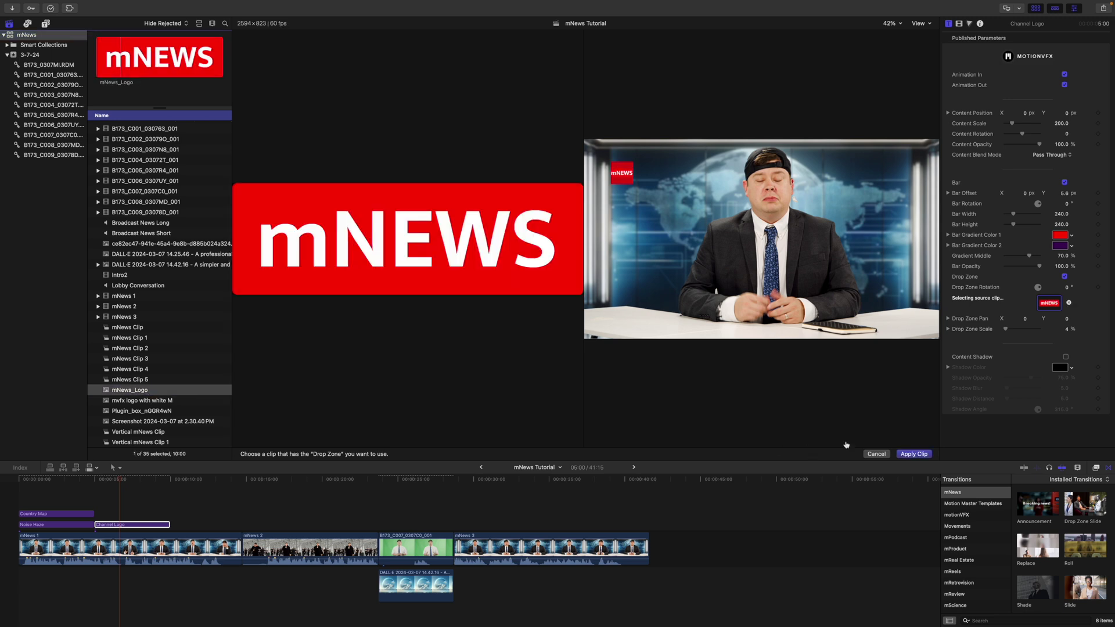
left_click(915, 455)
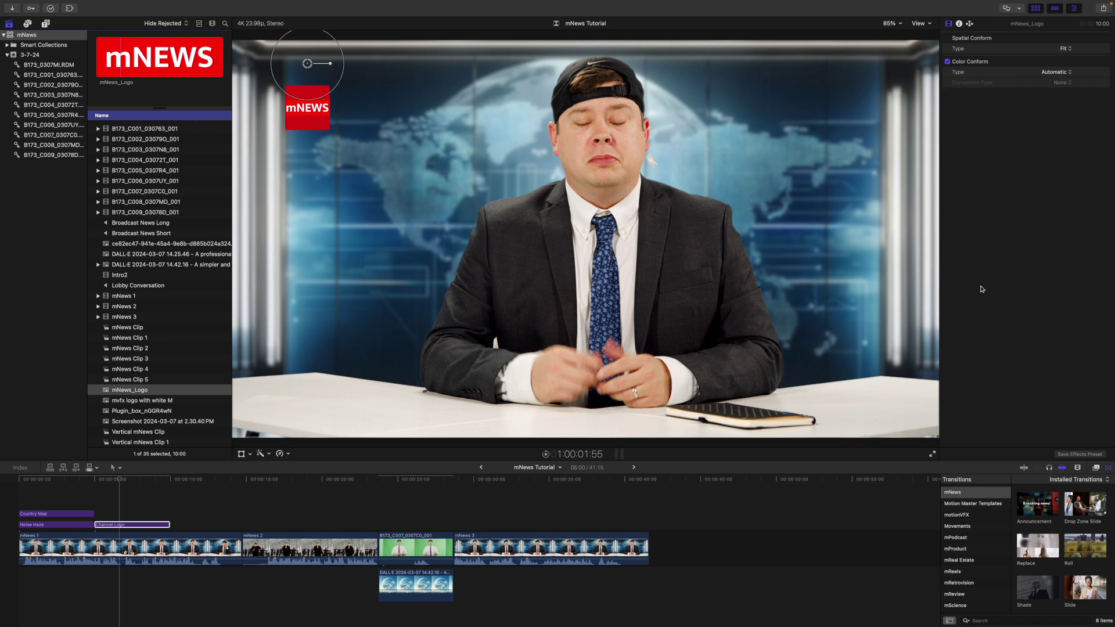
Set both Channel Logo bar gradient colours to the same solid red.
left_click(114, 527)
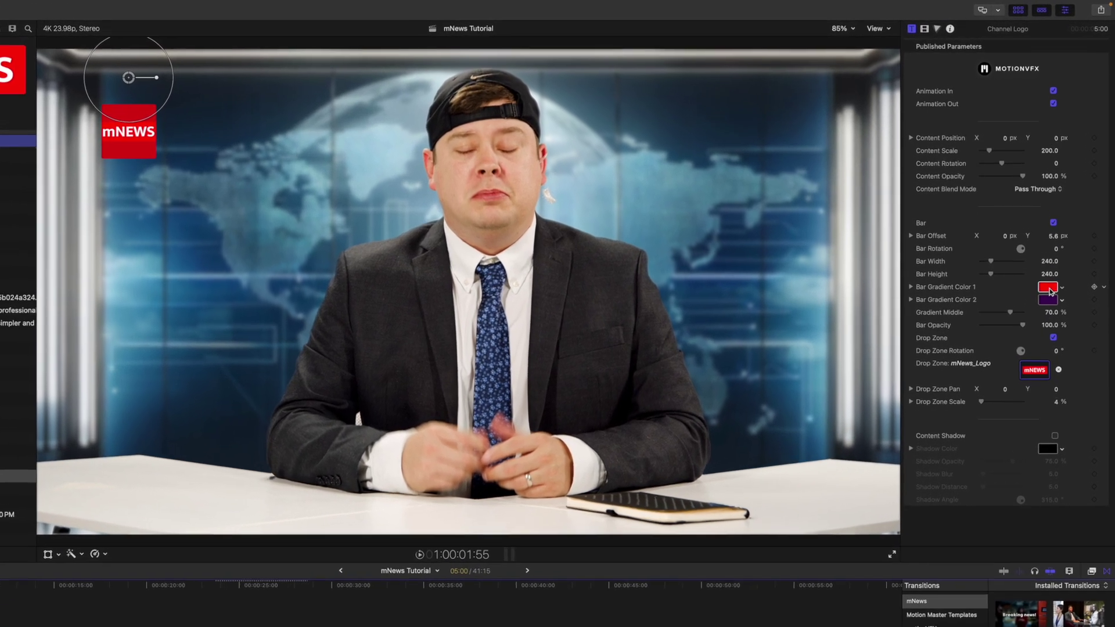
left_click(1060, 234)
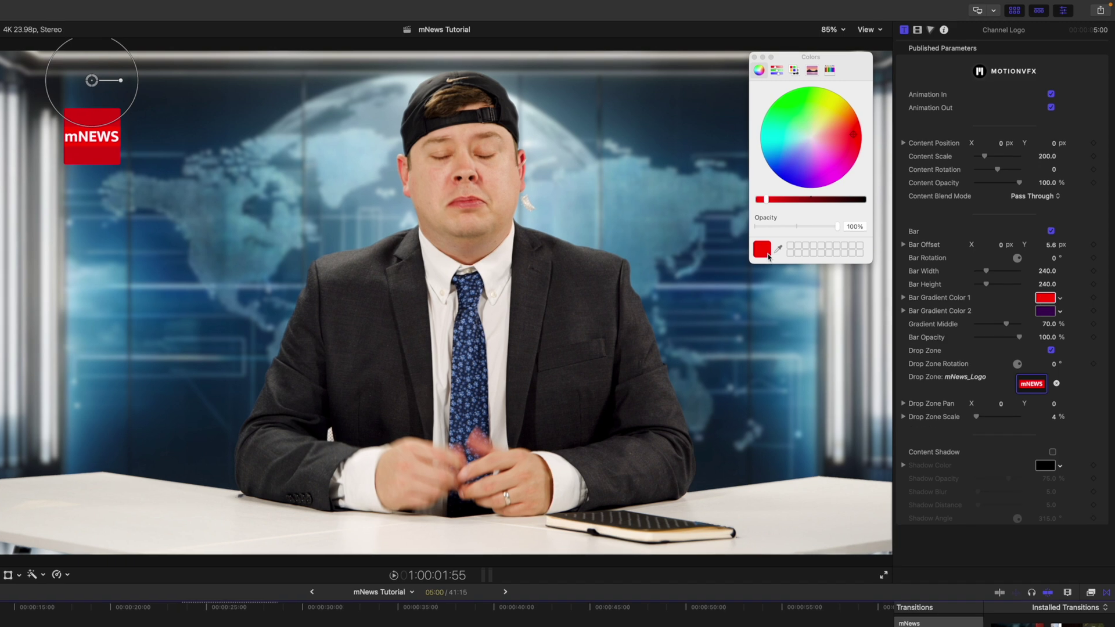
left_click(778, 250)
left_click(1046, 312)
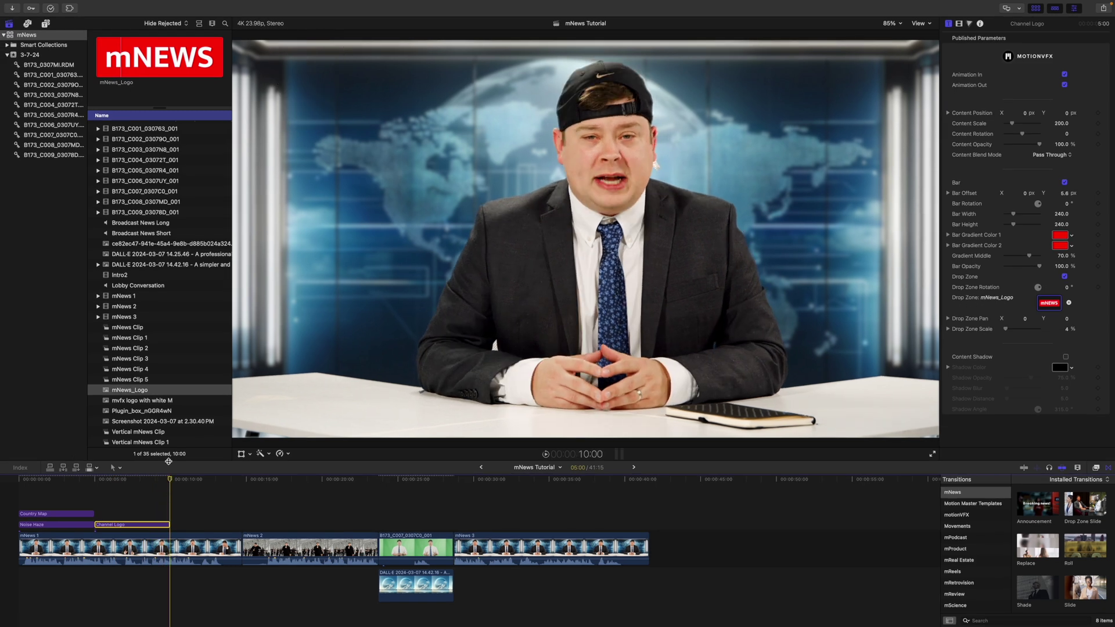
left_click(45, 24)
Add Ticker 02 above the newsroom clip, undoing a trial resize to keep scale 200.
scroll(9, 186, "down", 10)
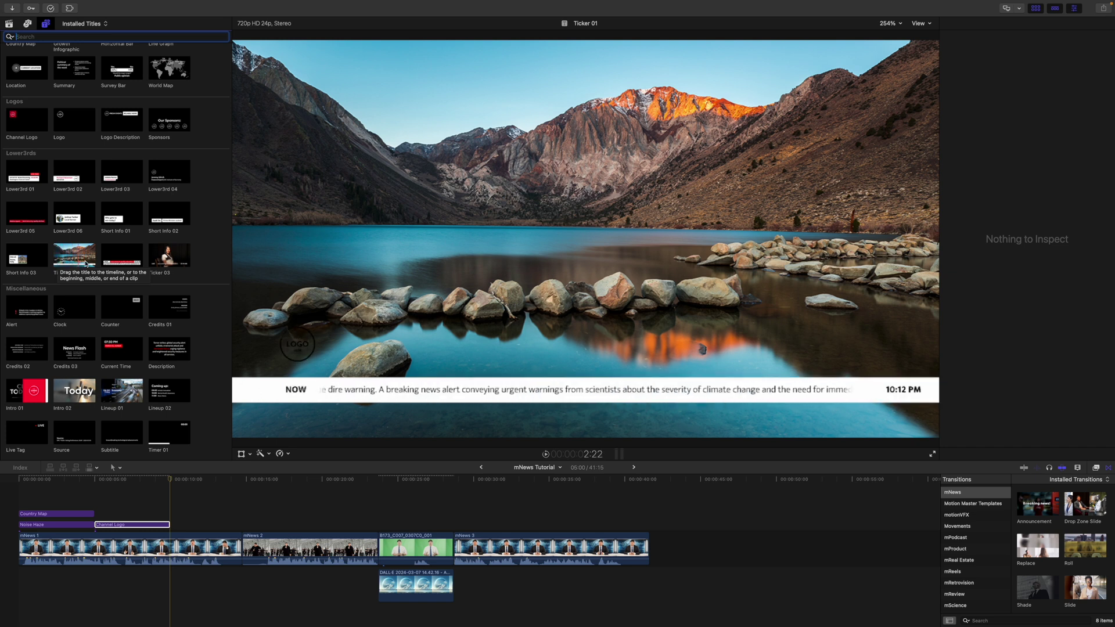
left_click_drag(122, 255, 172, 523)
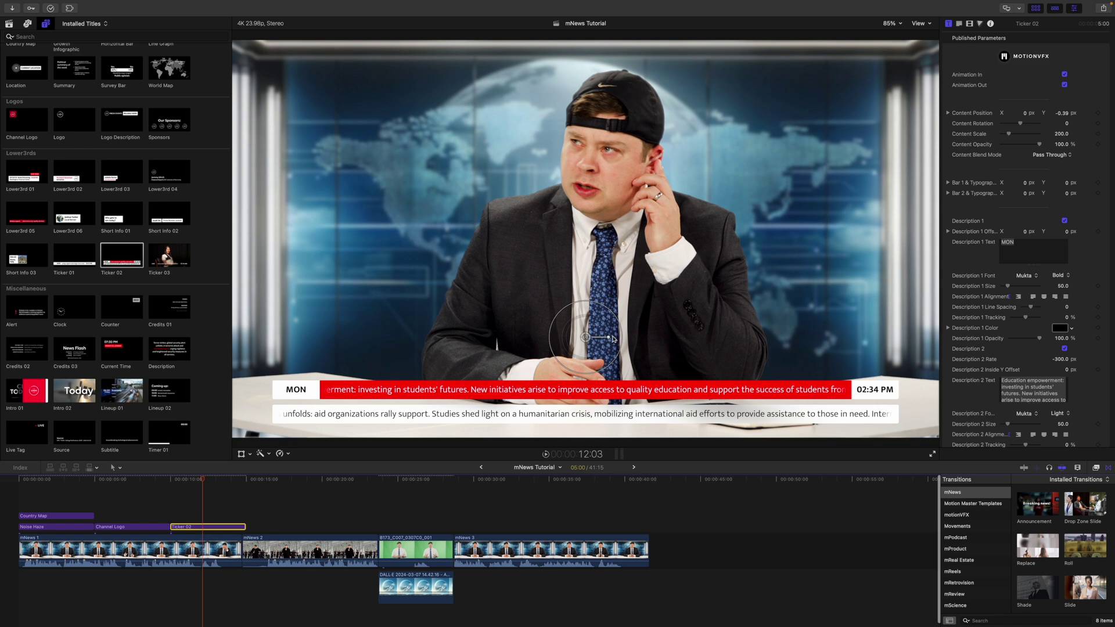
left_click_drag(630, 320, 616, 319)
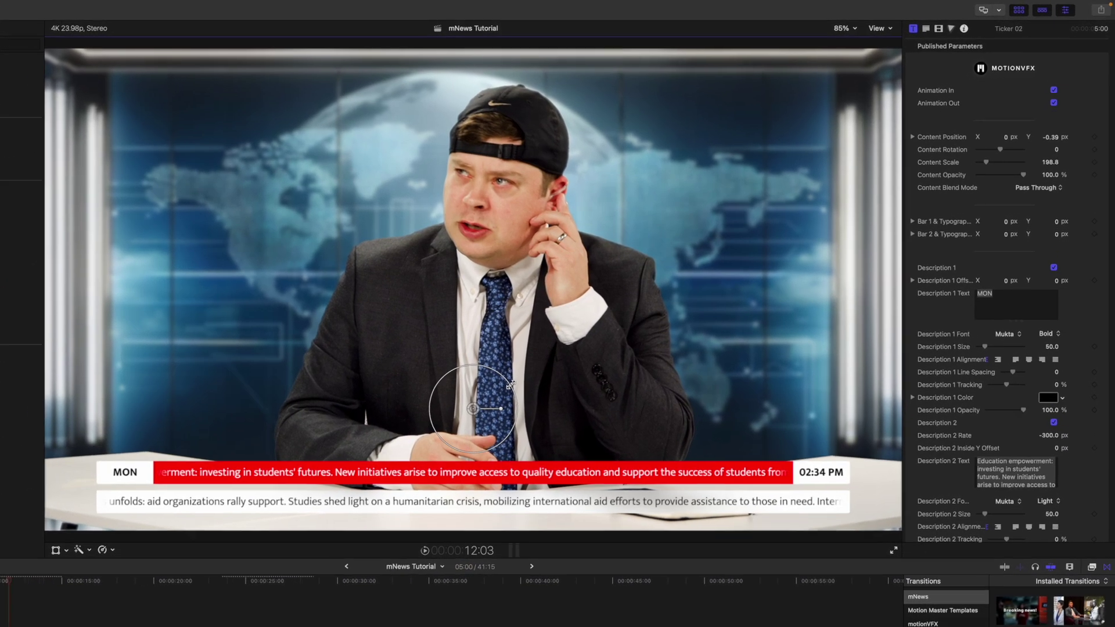
left_click_drag(510, 384, 516, 380)
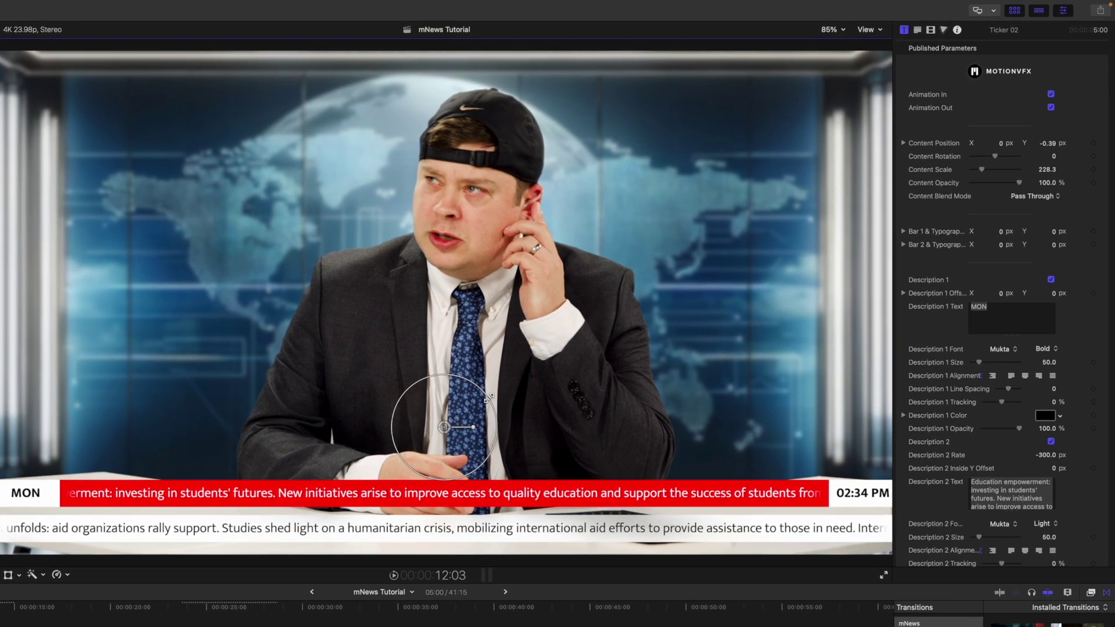
key("super+z")
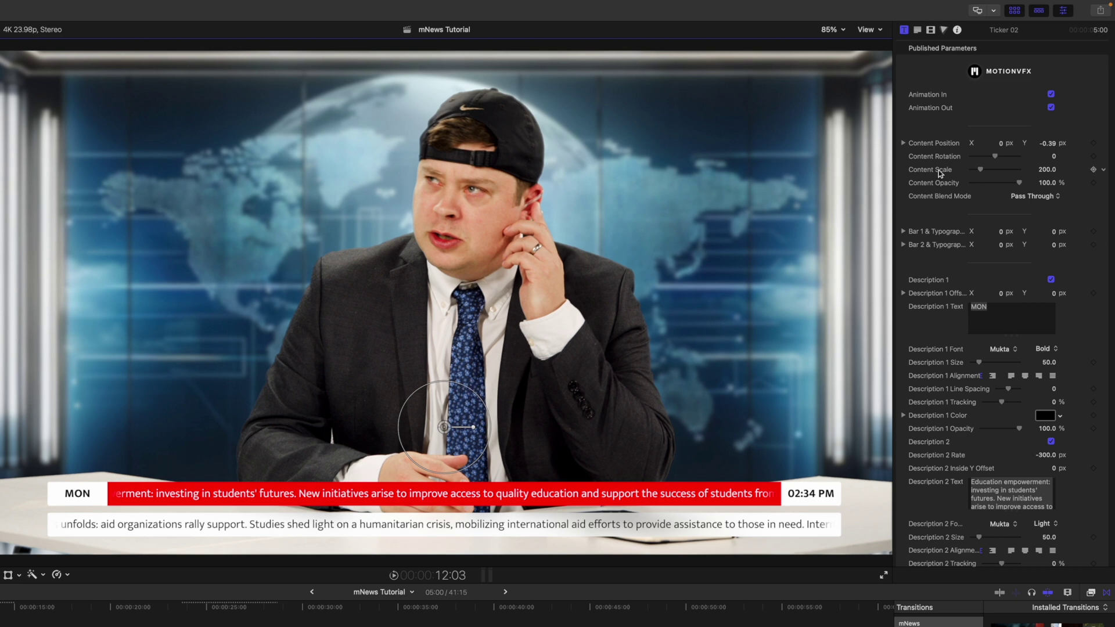
scroll(938, 192, "down", 3)
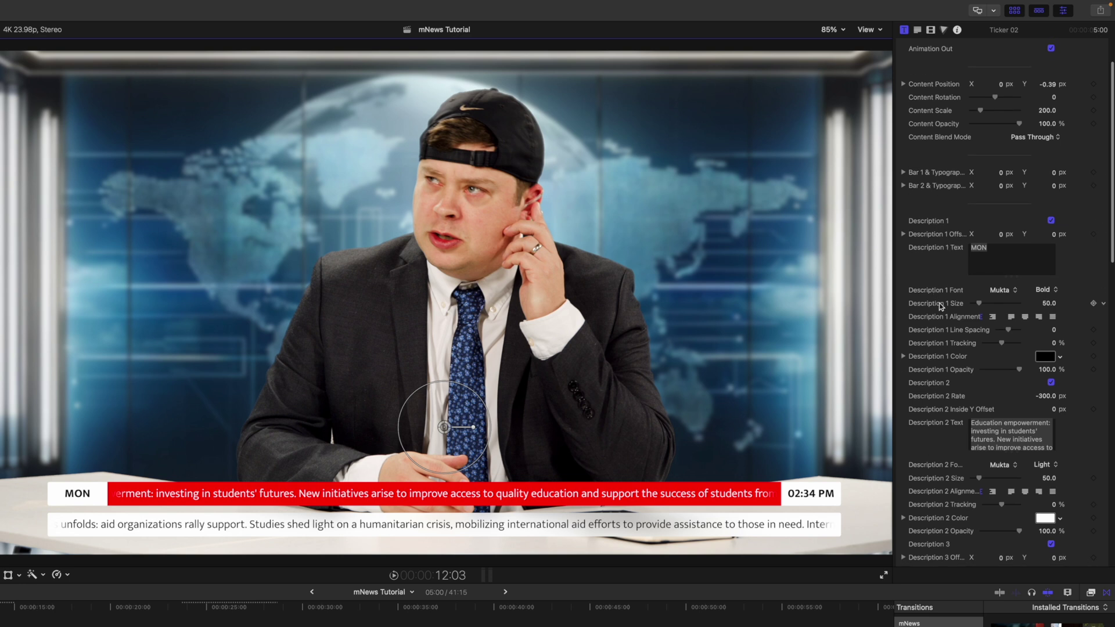
scroll(941, 325, "down", 20)
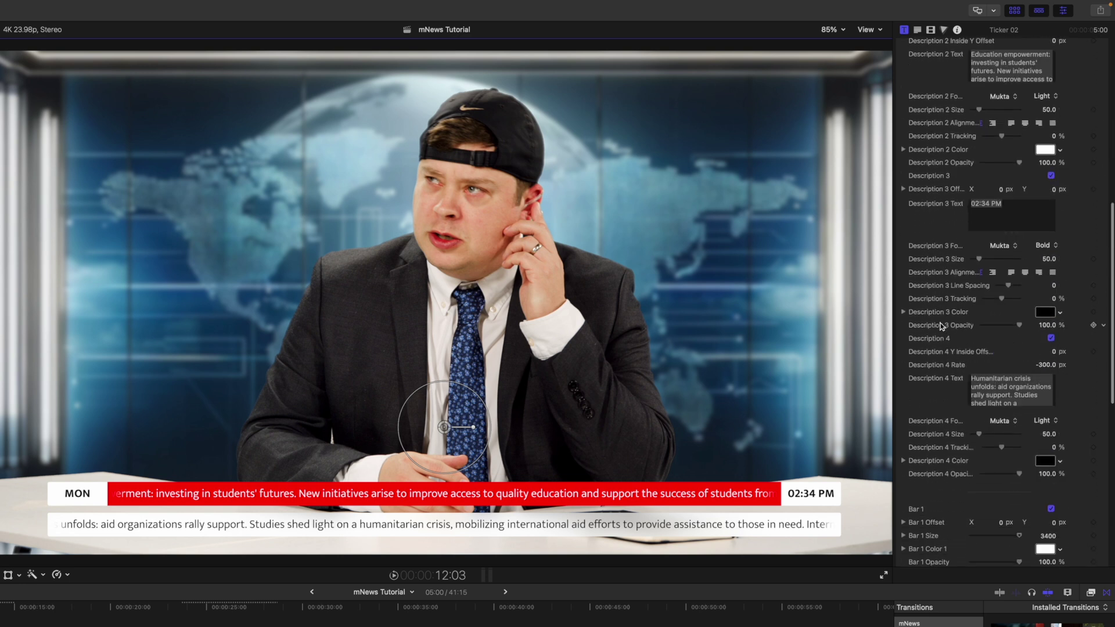
scroll(939, 324, "down", 4)
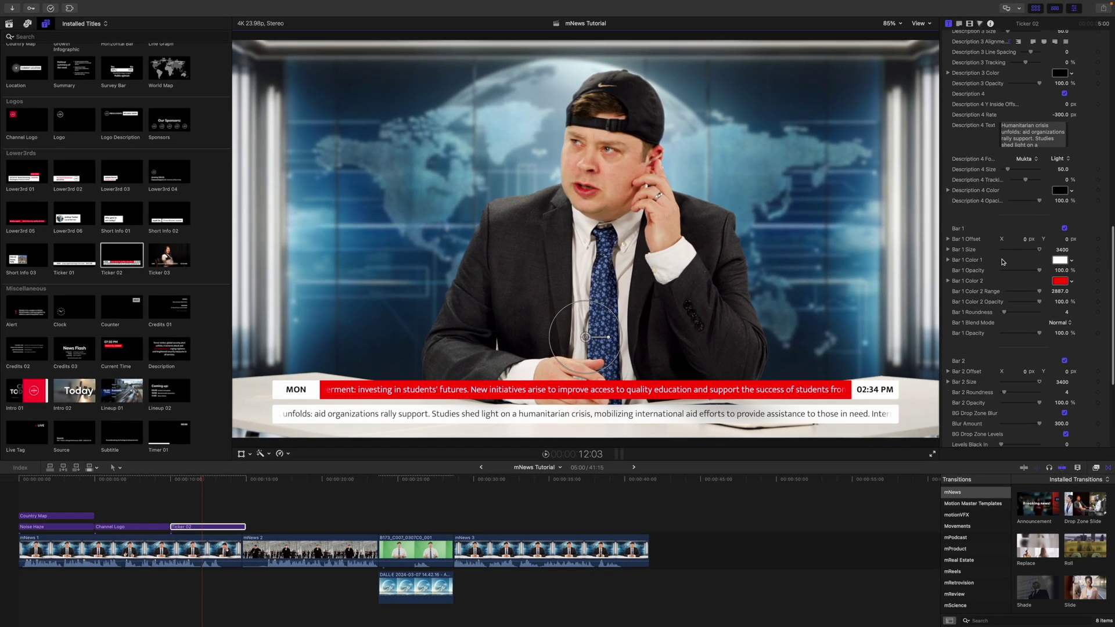
Drop Lower3rd 01 into the hangar shot, reading LIVE FEED, Washington Financial Center, 07:30 PM.
scroll(1002, 262, "down", 7)
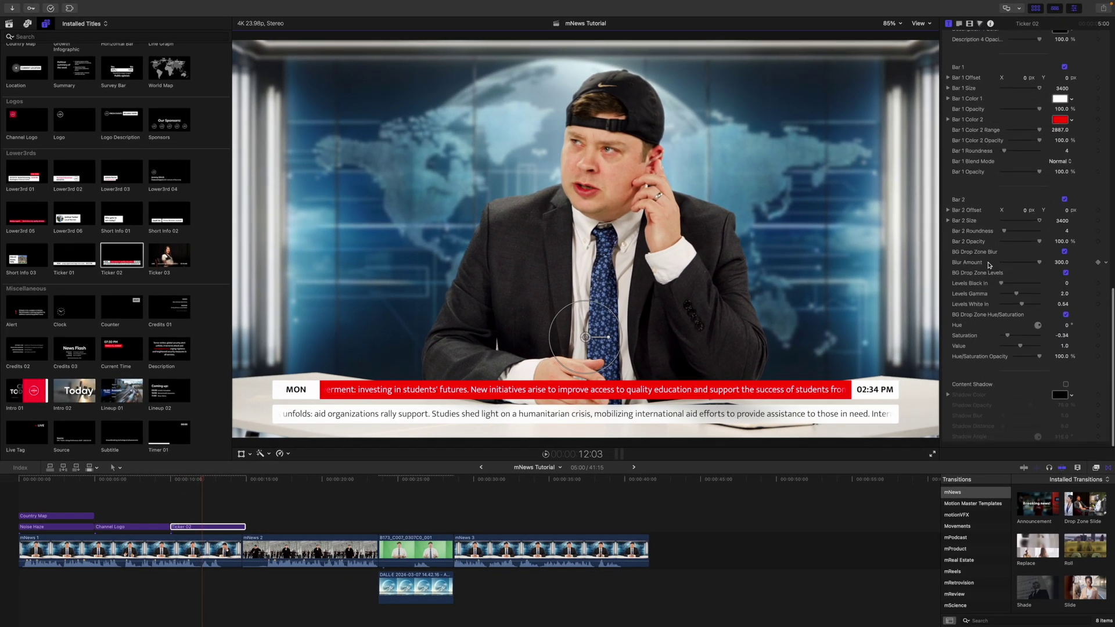
left_click_drag(202, 482, 253, 483)
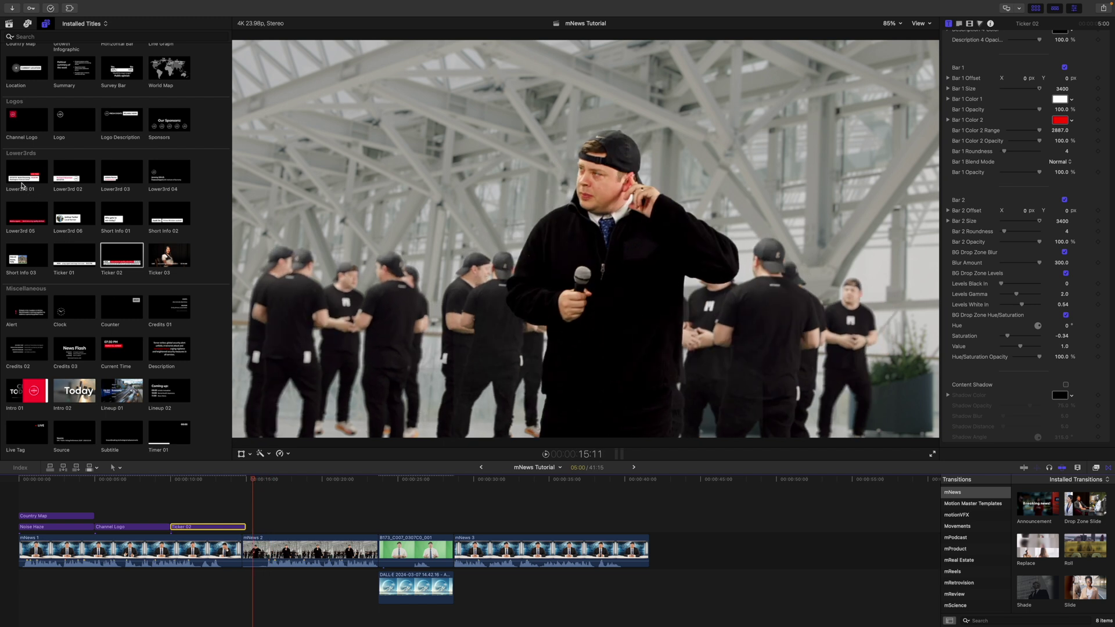
left_click_drag(20, 176, 256, 526)
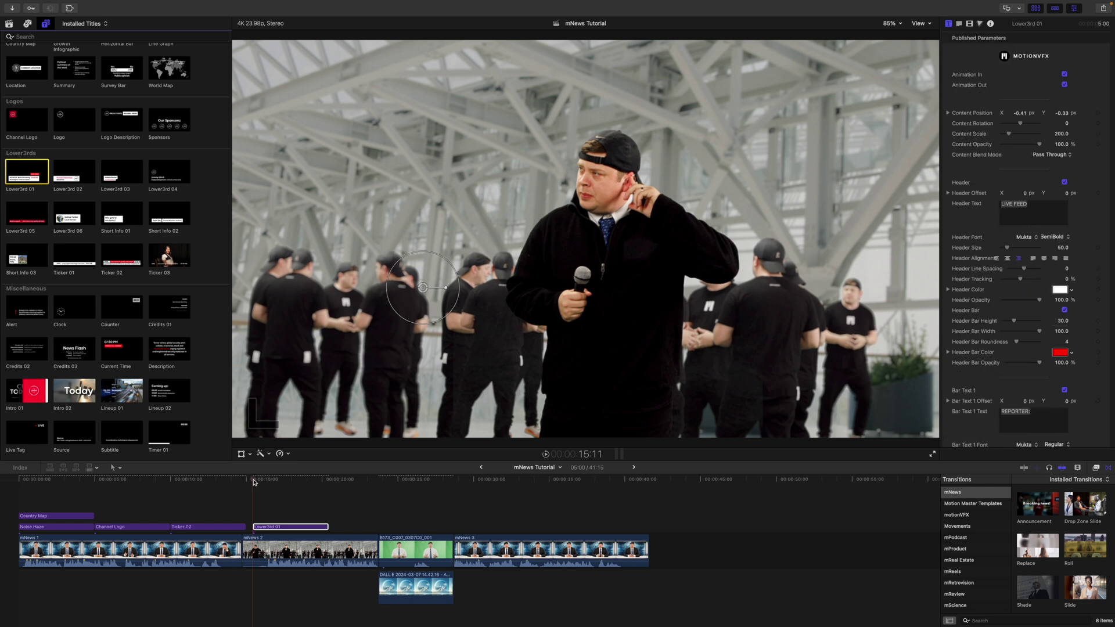
left_click_drag(254, 483, 288, 516)
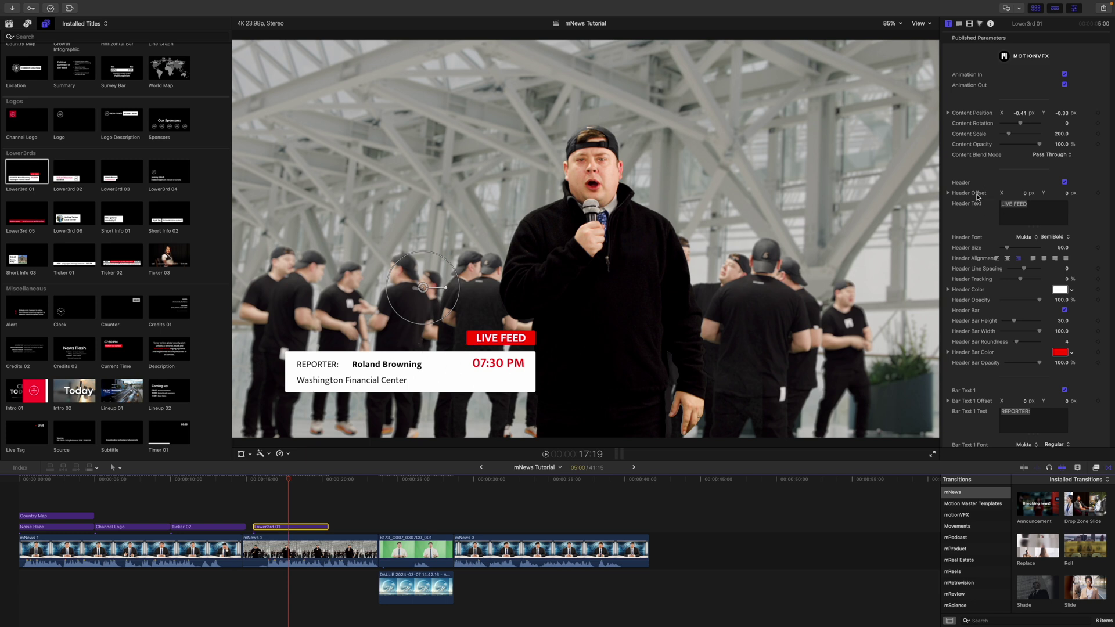
scroll(977, 230, "down", 5)
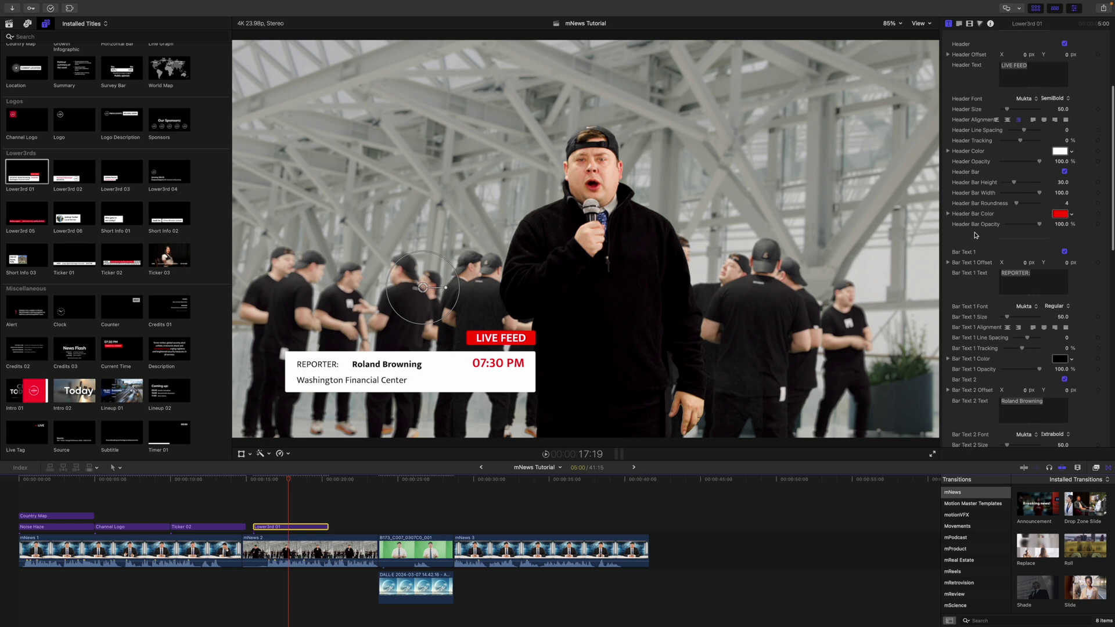
scroll(976, 235, "down", 10)
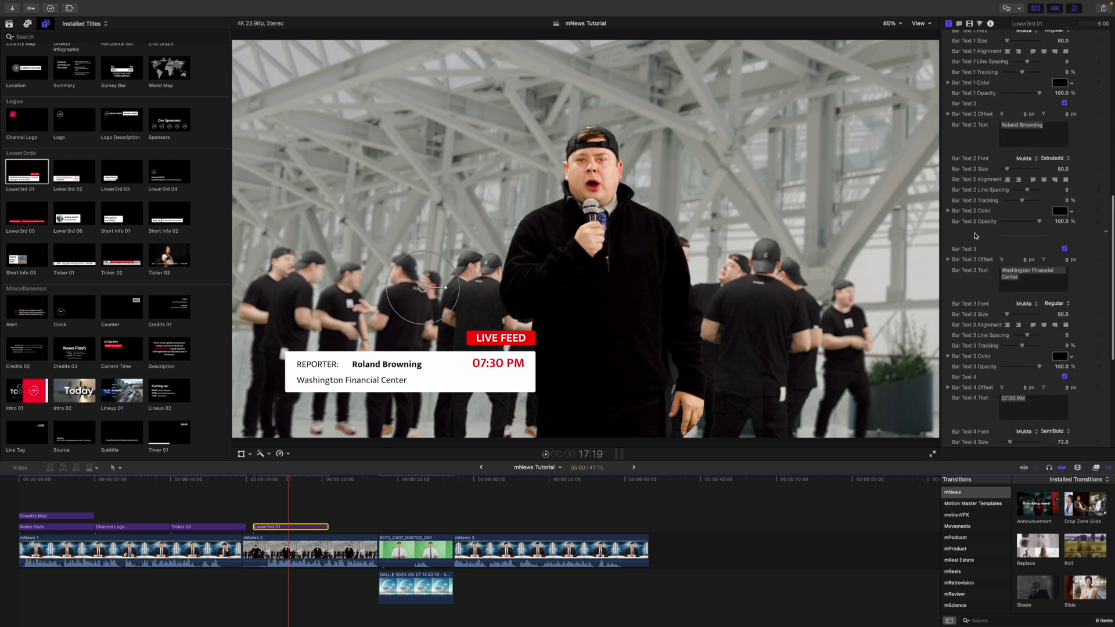
scroll(975, 235, "down", 3)
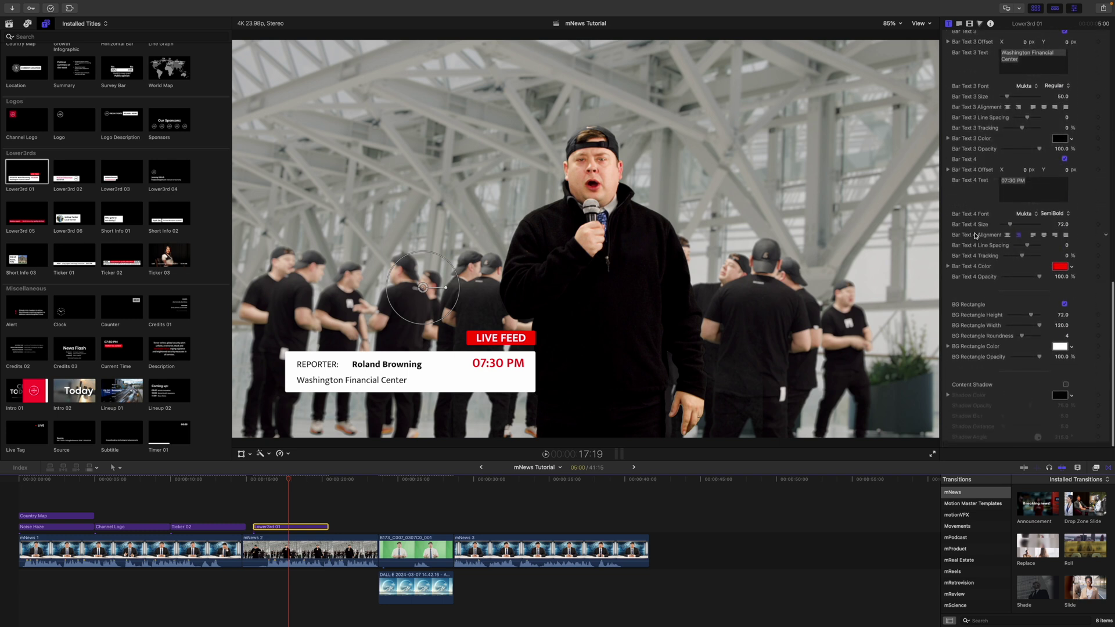
scroll(976, 236, "up", 15)
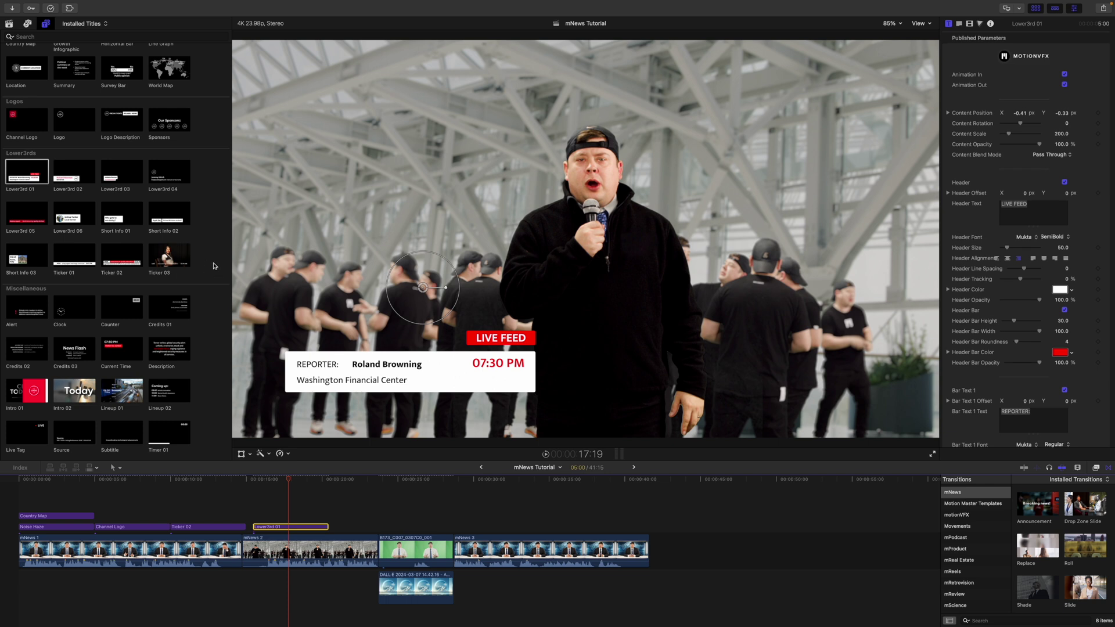
scroll(213, 266, "down", 5)
scroll(211, 272, "down", 2)
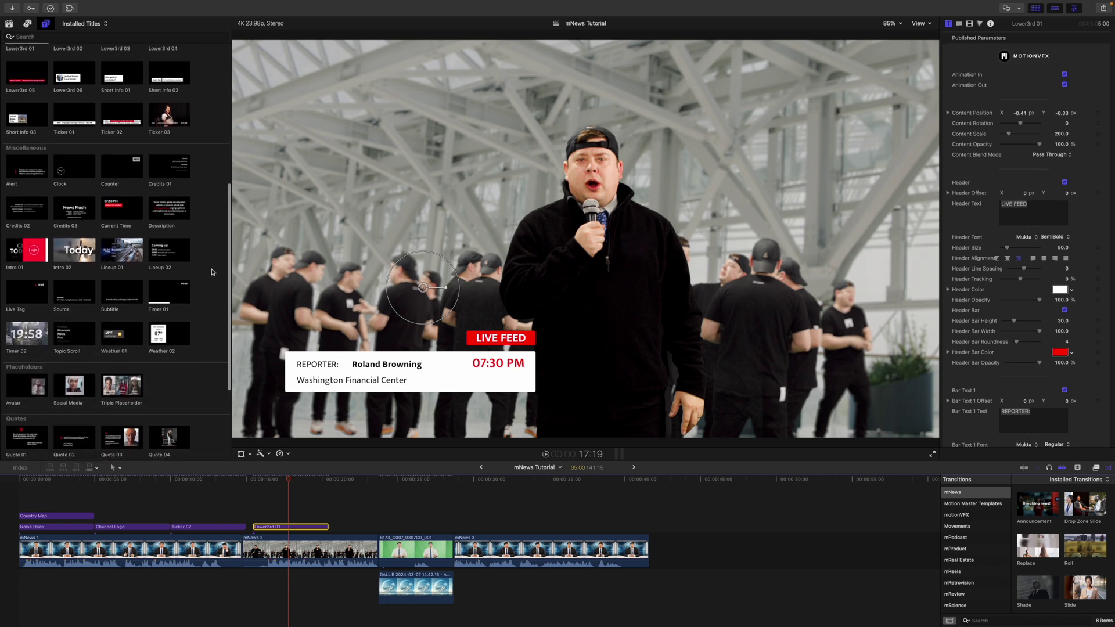
left_click(16, 173)
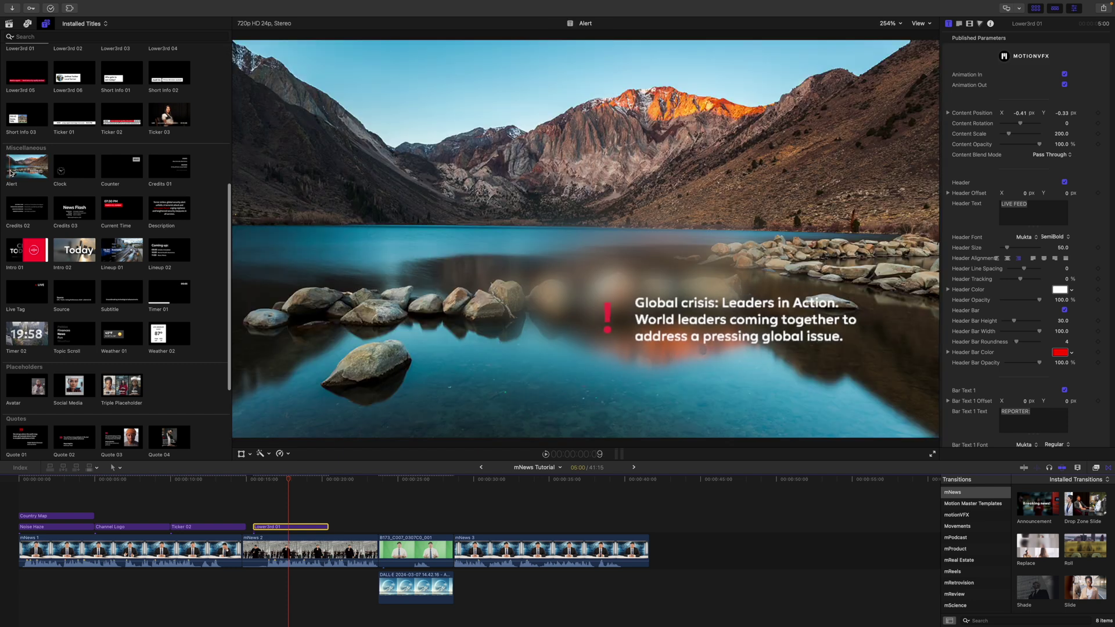
left_click(64, 172)
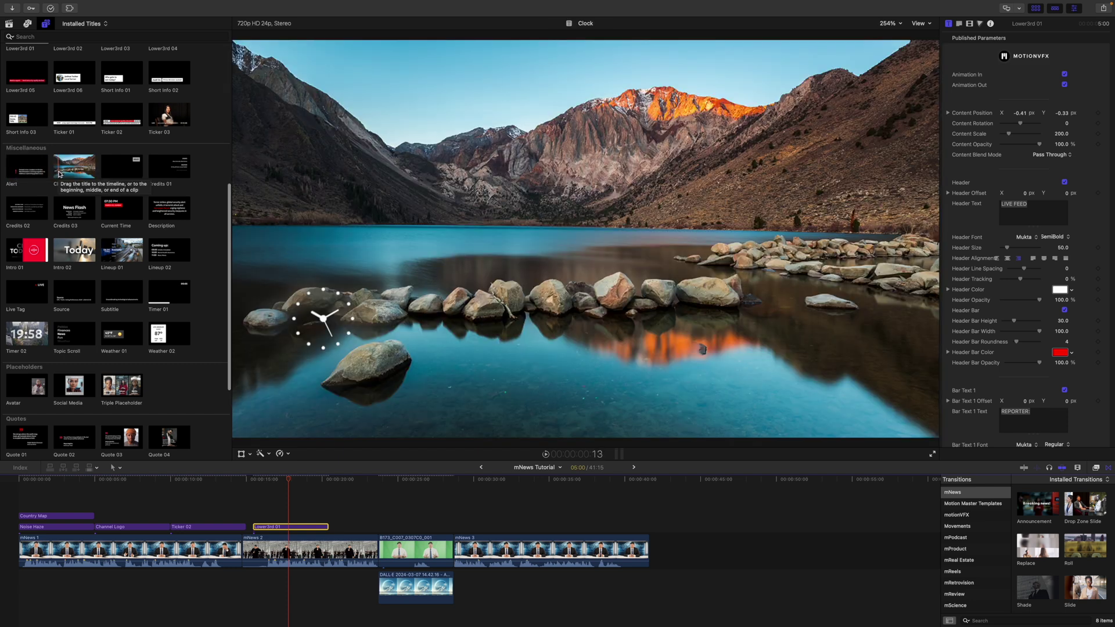
left_click(106, 172)
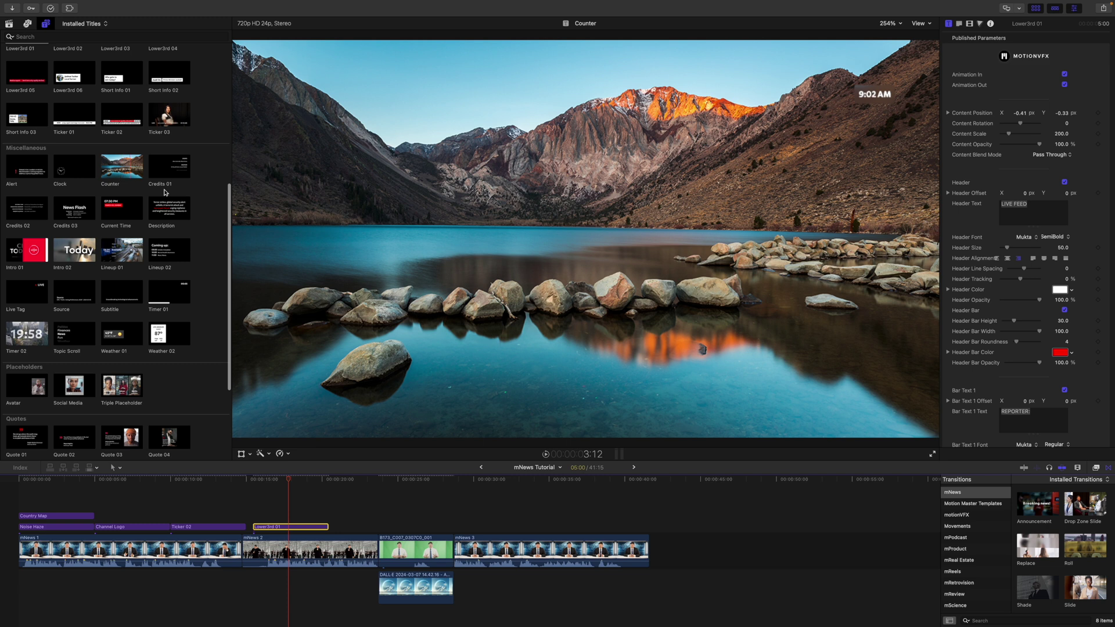
scroll(192, 215, "down", 1)
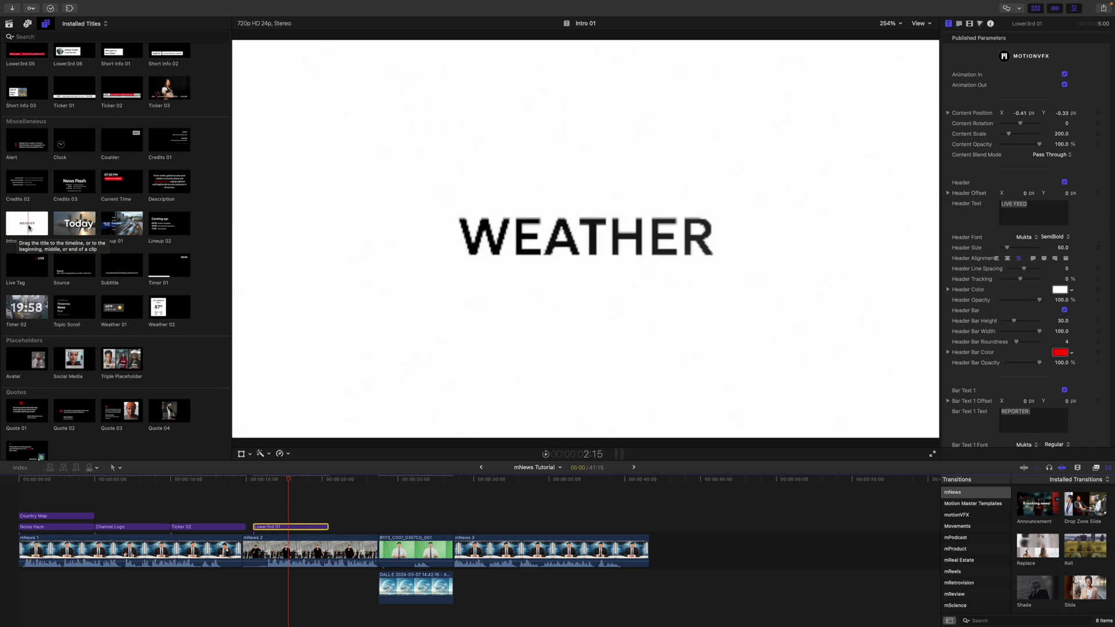
Insert Intro 01 between mNews 2 and the green-screen shot and select it.
left_click_drag(27, 226, 378, 551)
left_click(376, 487)
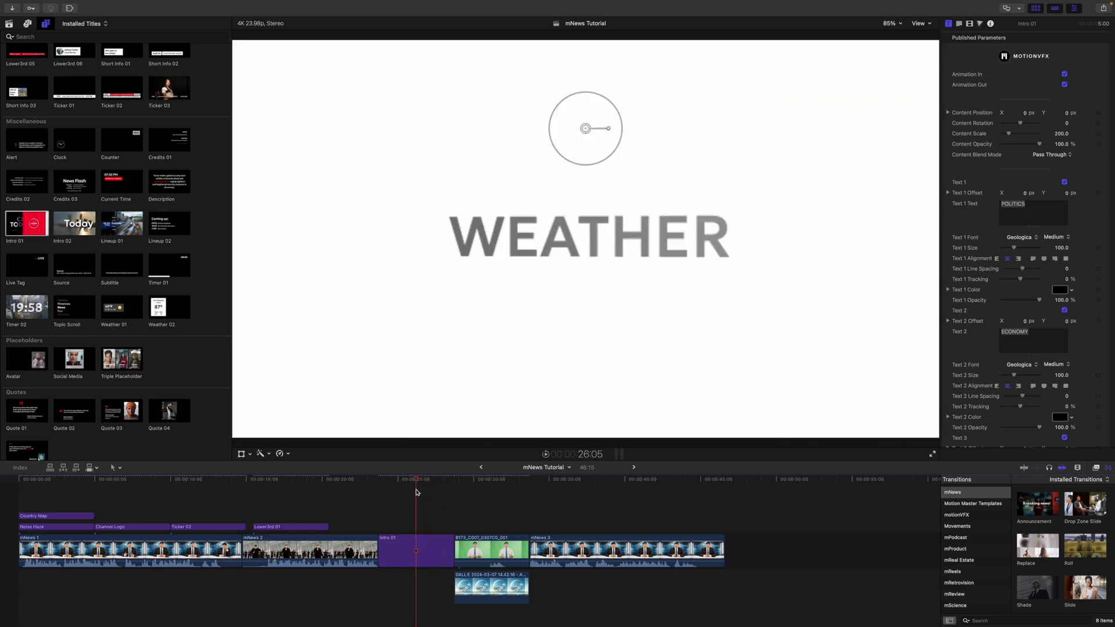
left_click(398, 548)
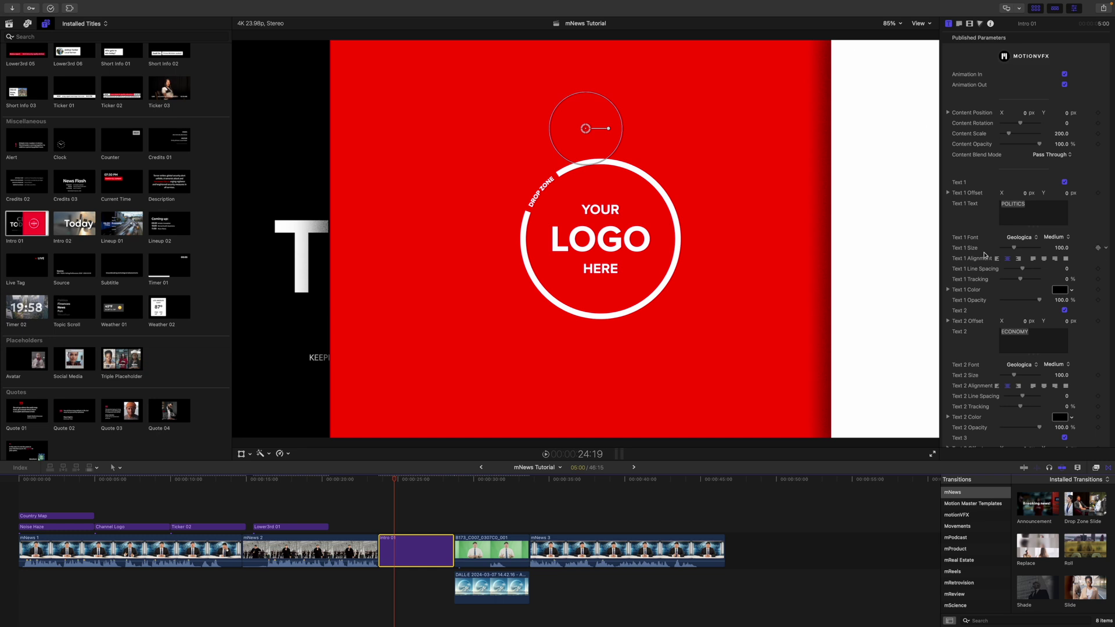
Swap Intro 01's Your_Logo_white placeholder for the mNews_Logo clip.
scroll(983, 256, "down", 15)
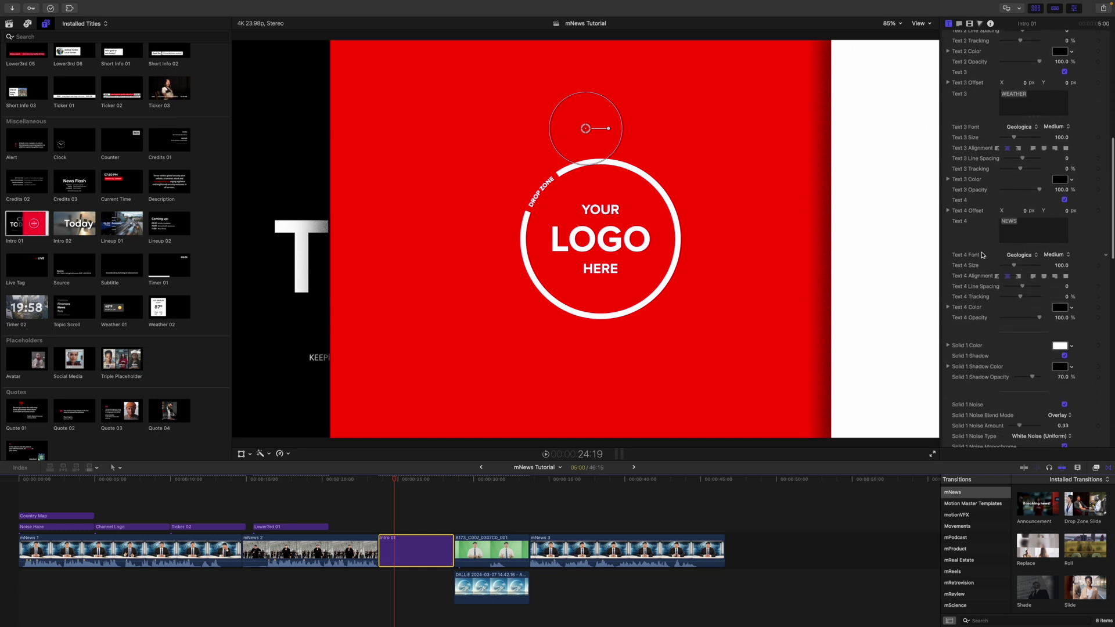
scroll(983, 256, "down", 5)
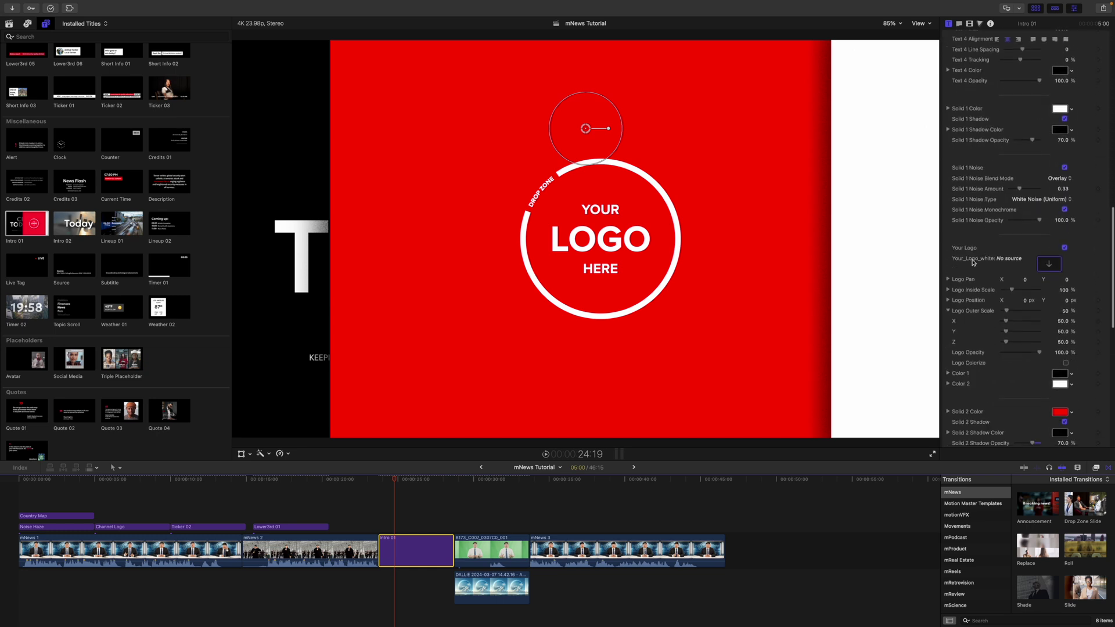
left_click(1049, 263)
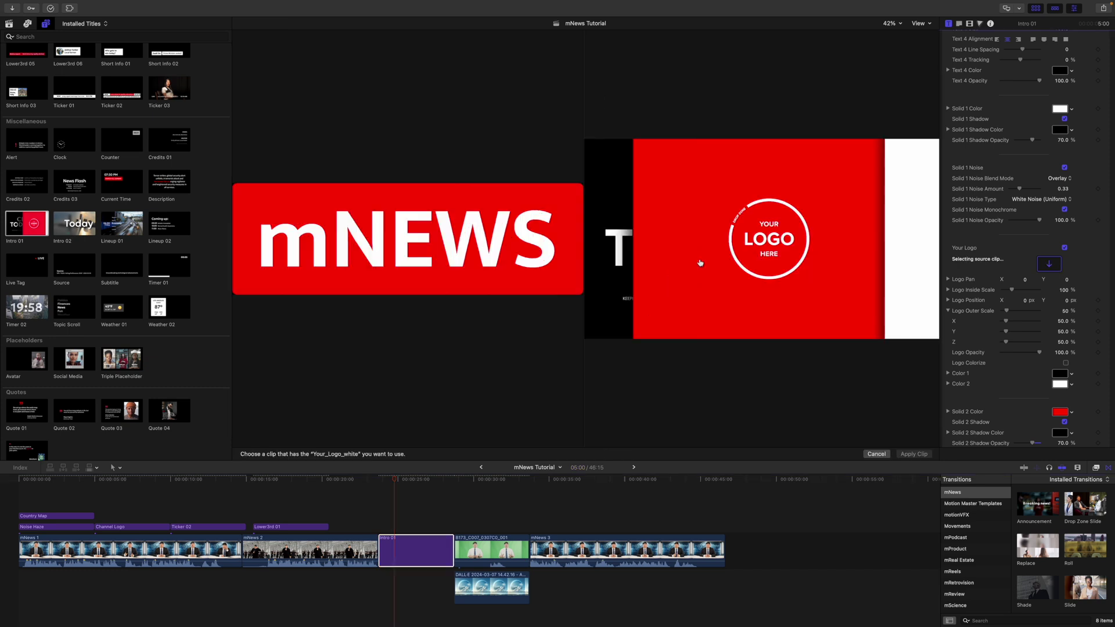
left_click(9, 24)
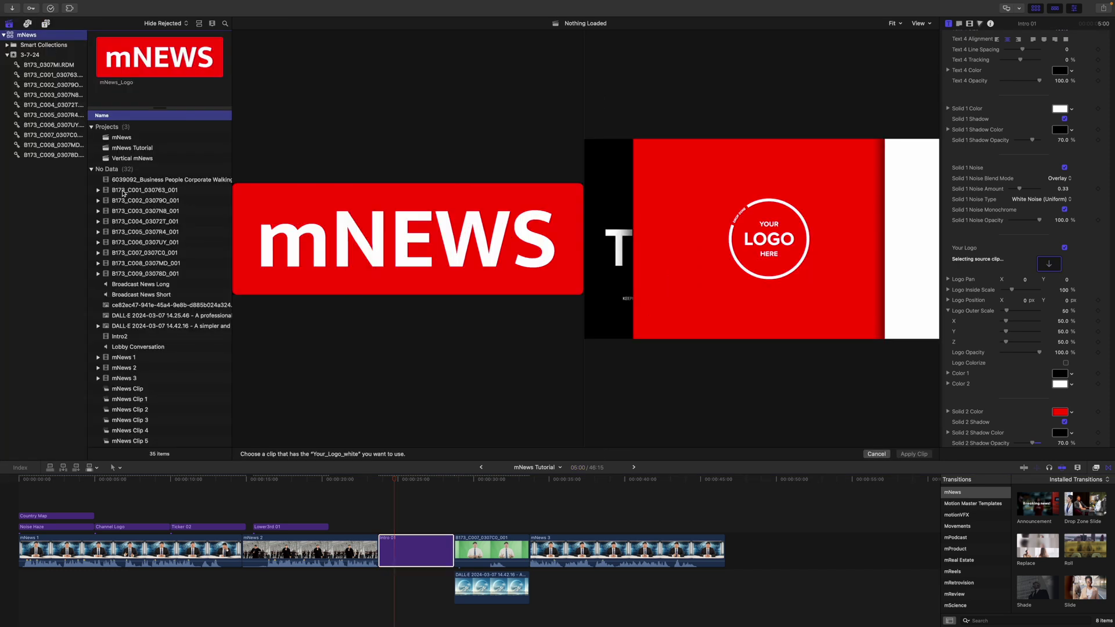
left_click(131, 69)
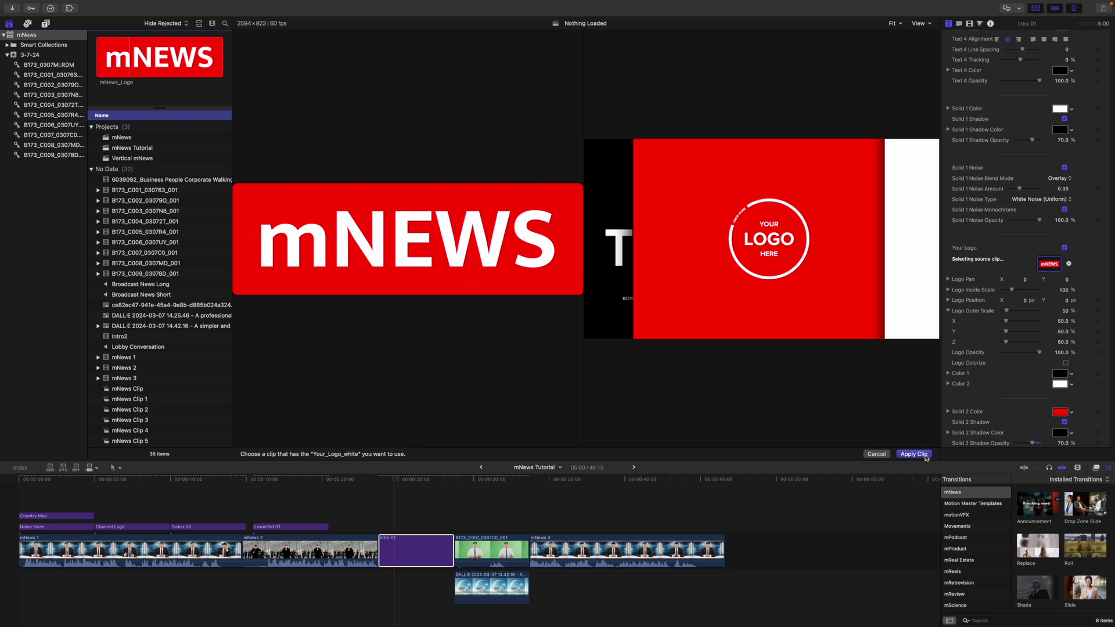
left_click(913, 454)
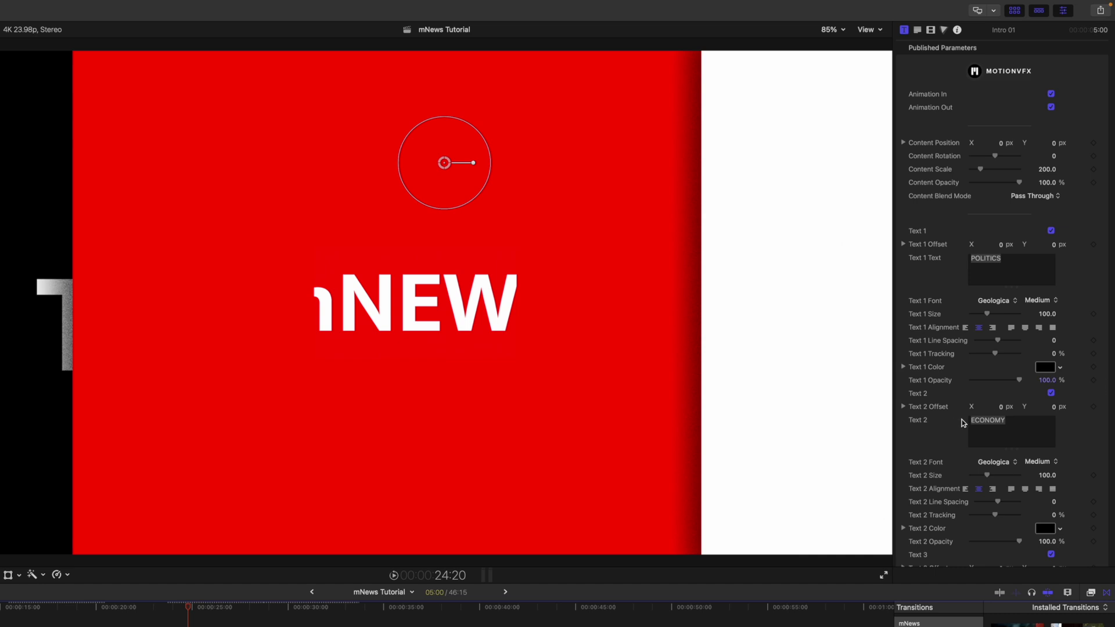
Scale the mNEWS logo inside the red panel down to about 33%.
scroll(962, 420, "down", 15)
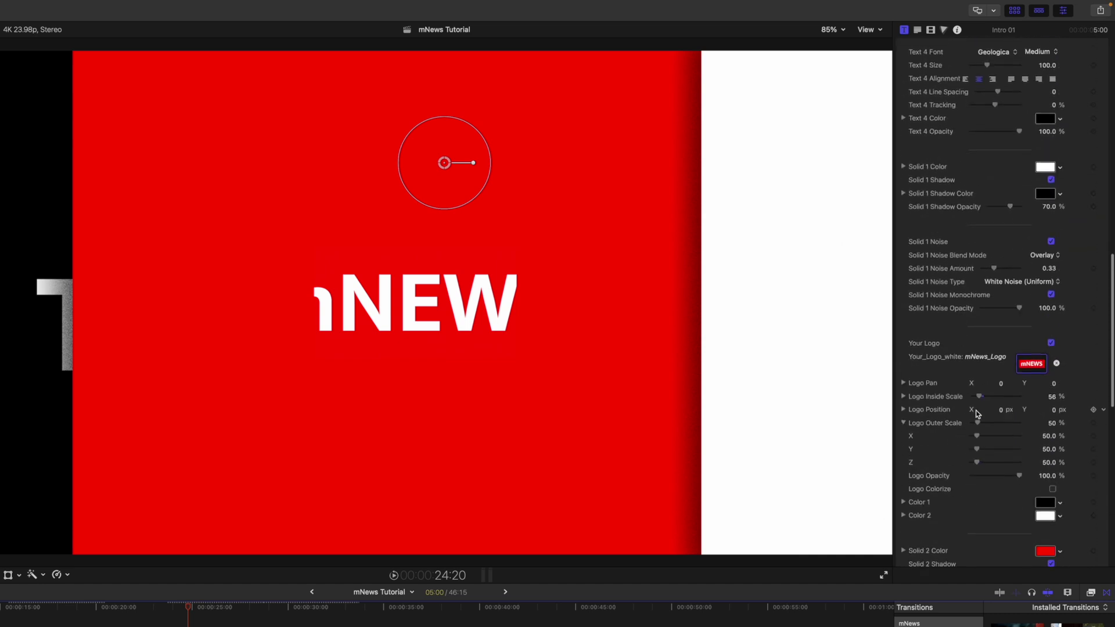
left_click_drag(980, 398, 979, 399)
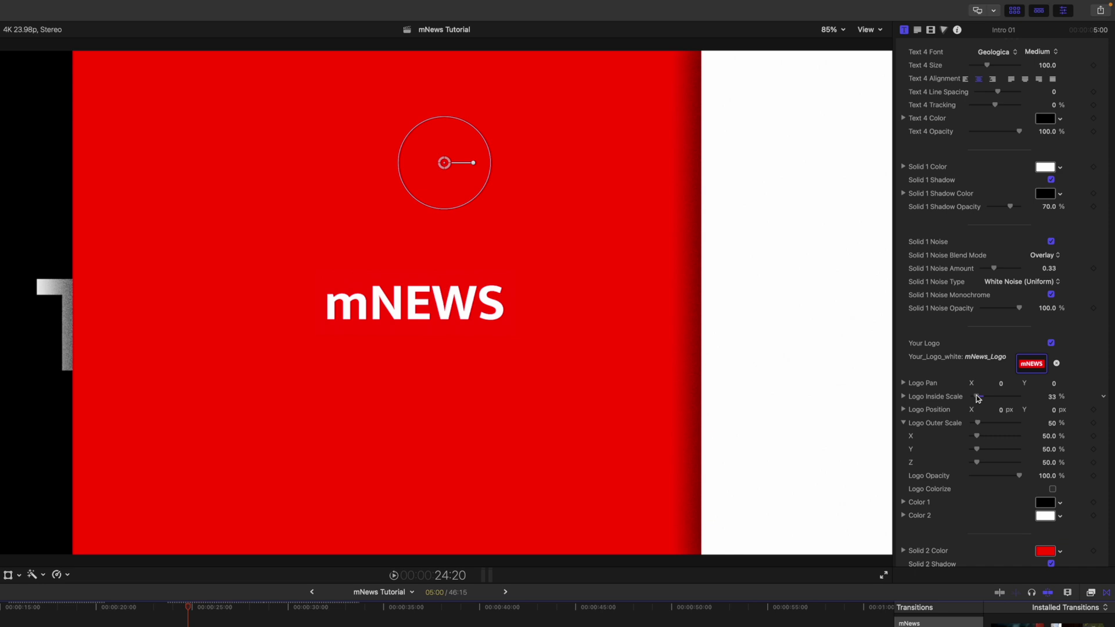
scroll(1039, 499, "down", 2)
Resample the Solid 2 panel colour from the red viewer with the eyedropper, then preview the title.
left_click(1043, 503)
left_click(779, 249)
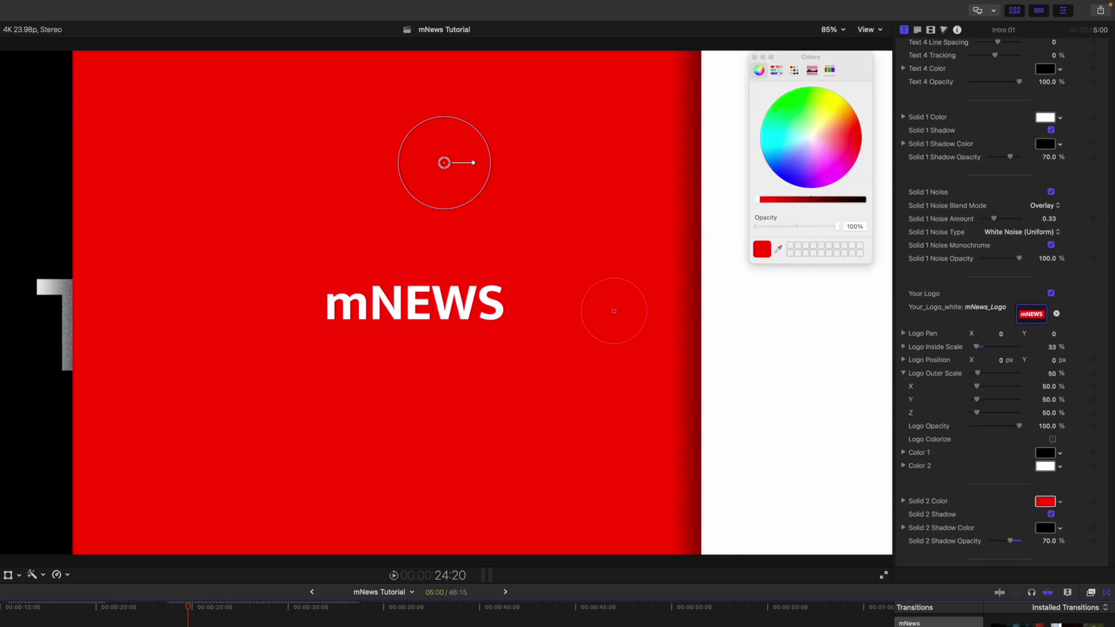
left_click(486, 328)
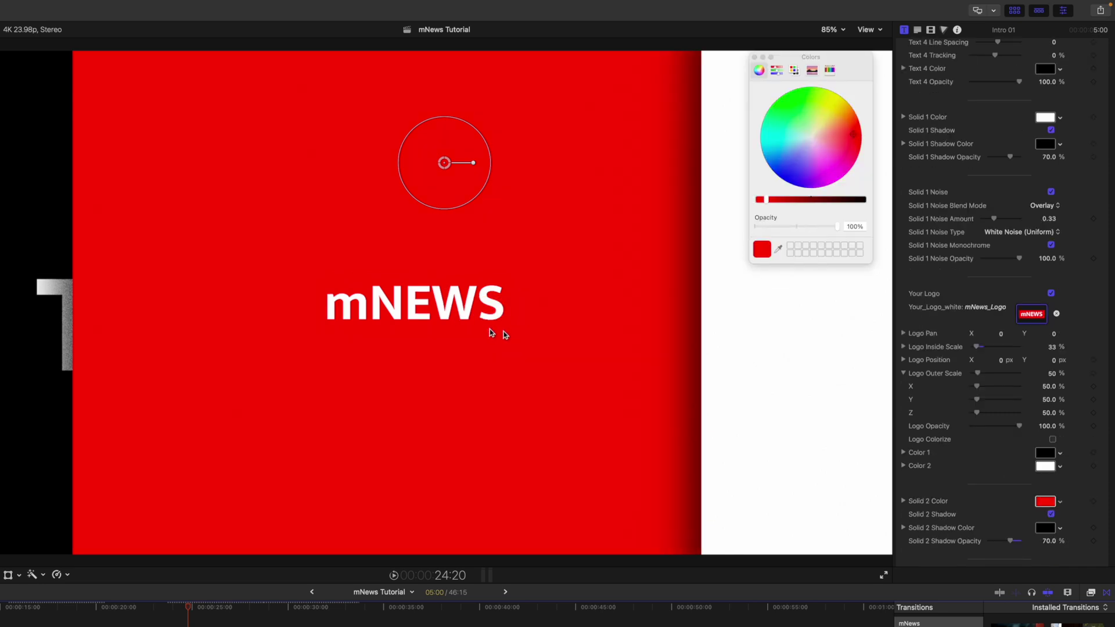
left_click_drag(192, 610, 225, 609)
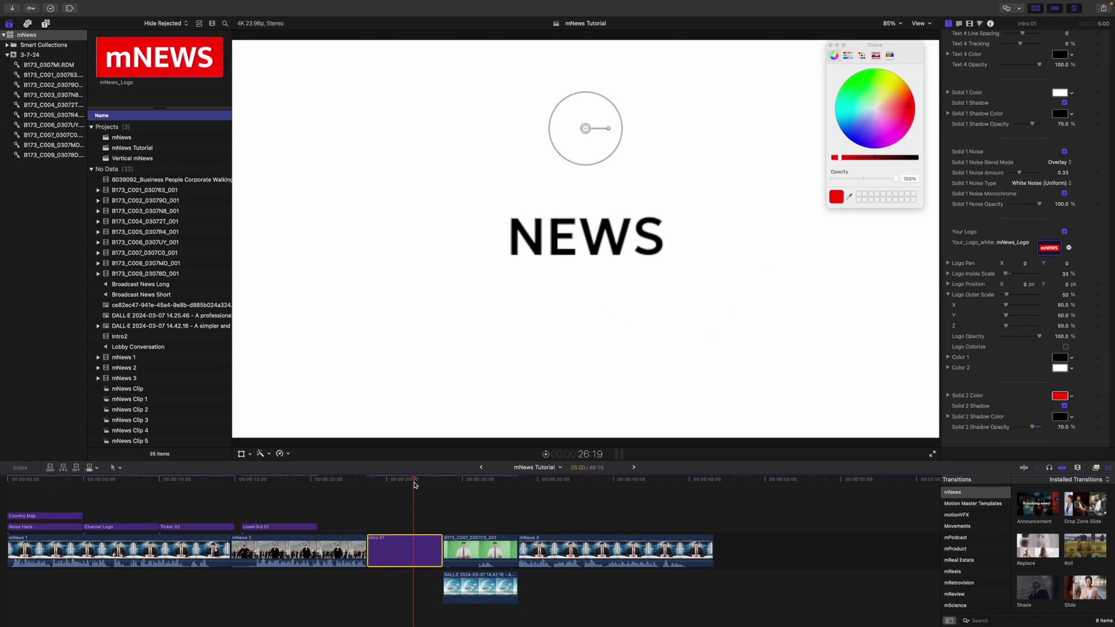
left_click_drag(415, 485, 382, 487)
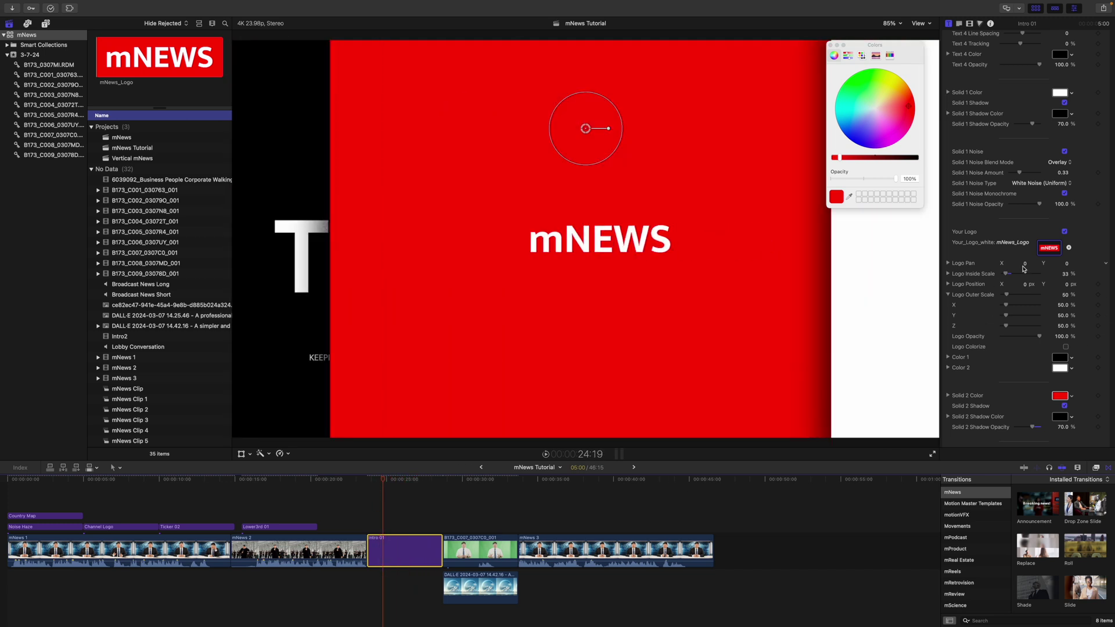
Replace the Your_Logo_white image with the 'mvfx logo with white M' clip.
left_click(1043, 251)
scroll(130, 302, "down", 5)
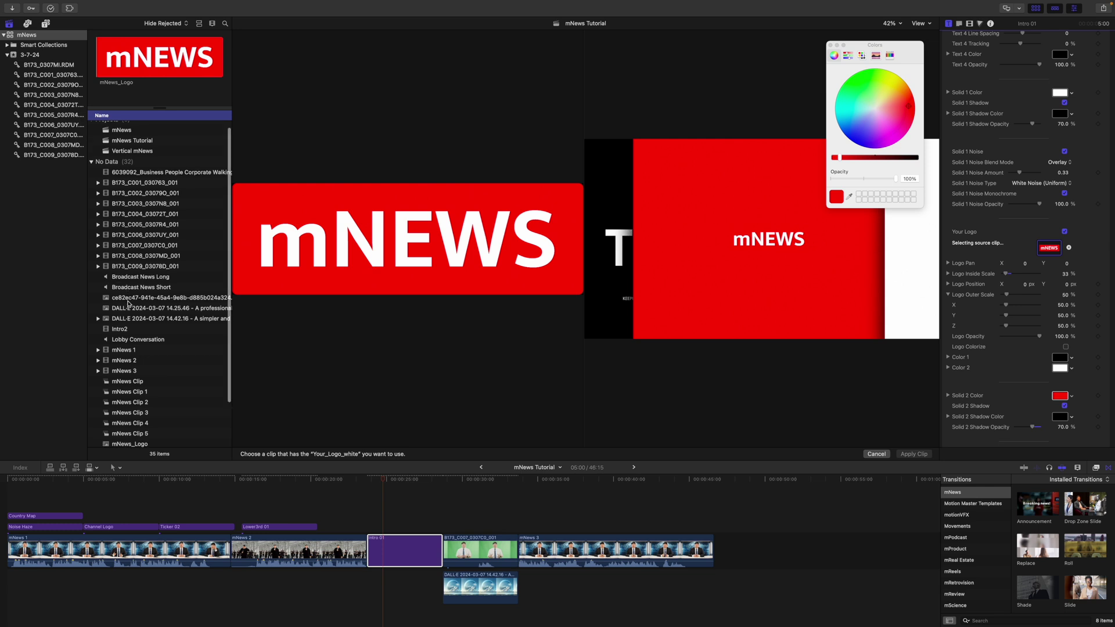
left_click(127, 401)
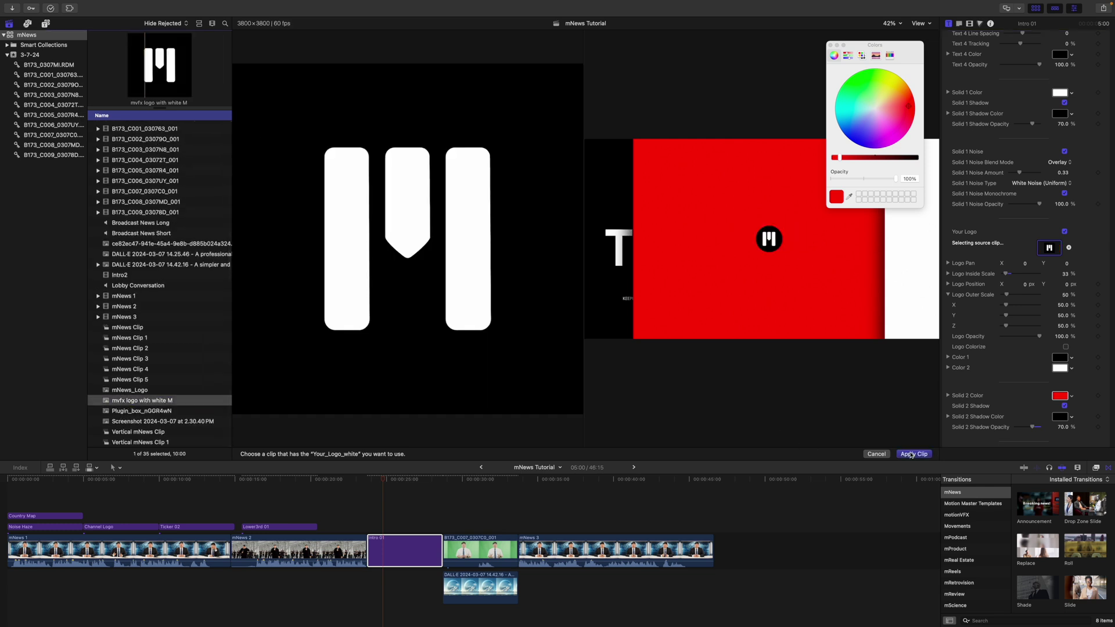
left_click(910, 454)
Raise Intro 01's Logo Inside Scale to about 50% and preview the new logo.
left_click(416, 539)
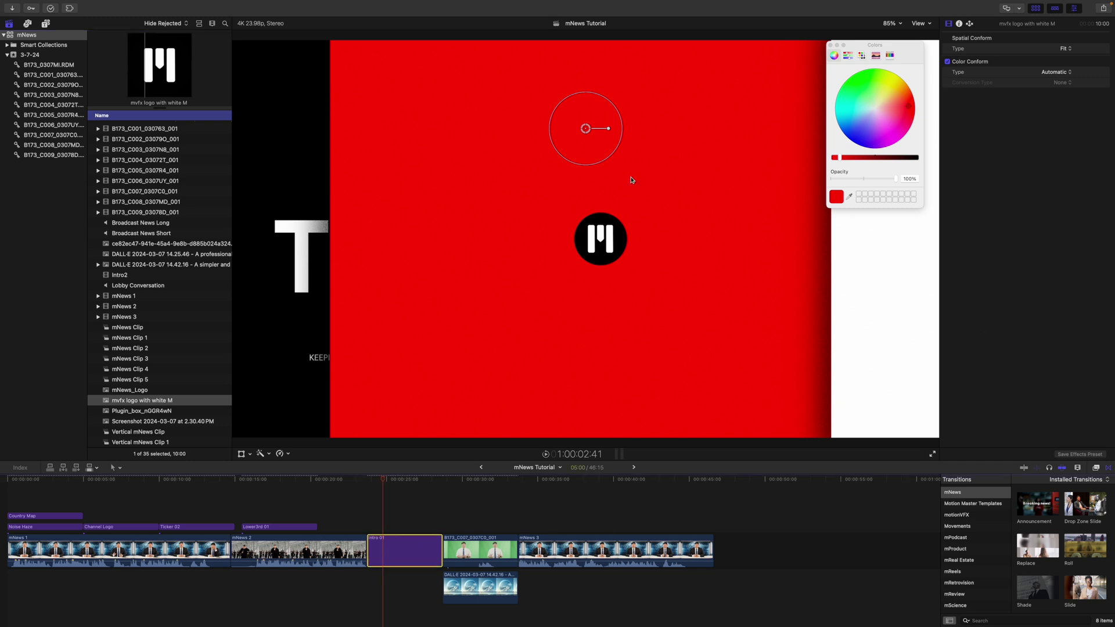
scroll(1011, 296, "down", 10)
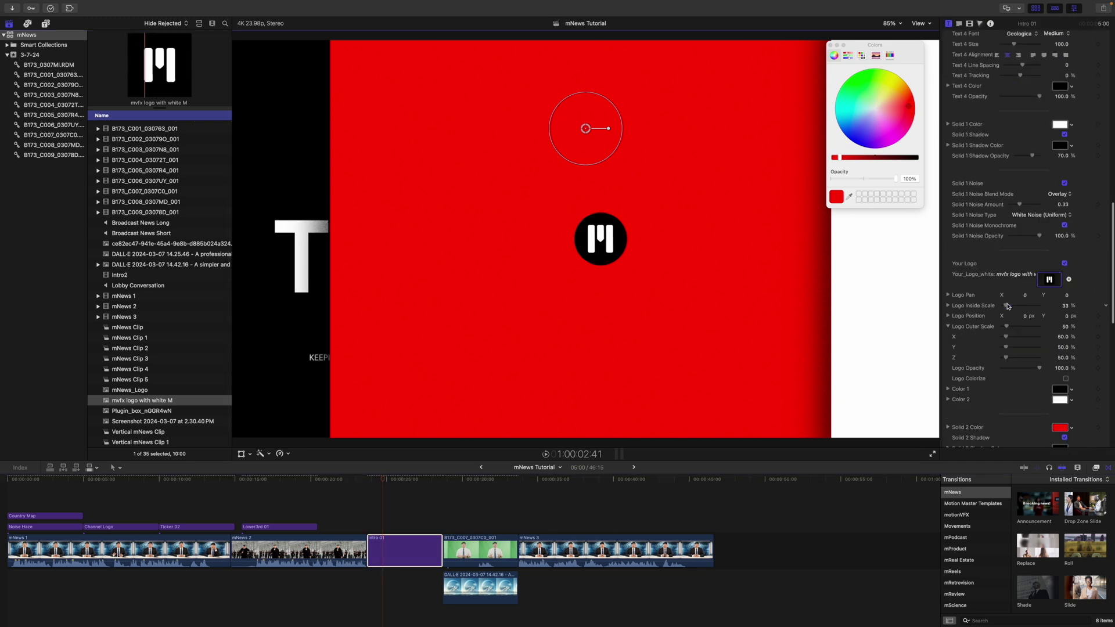
left_click_drag(1007, 307, 1009, 308)
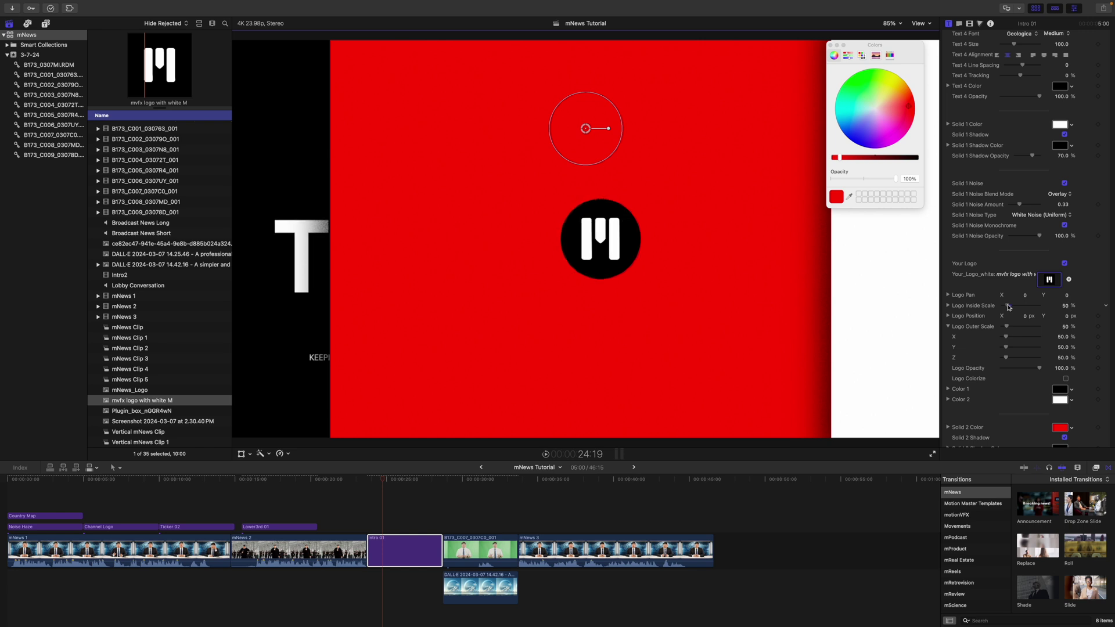
left_click_drag(380, 486, 441, 486)
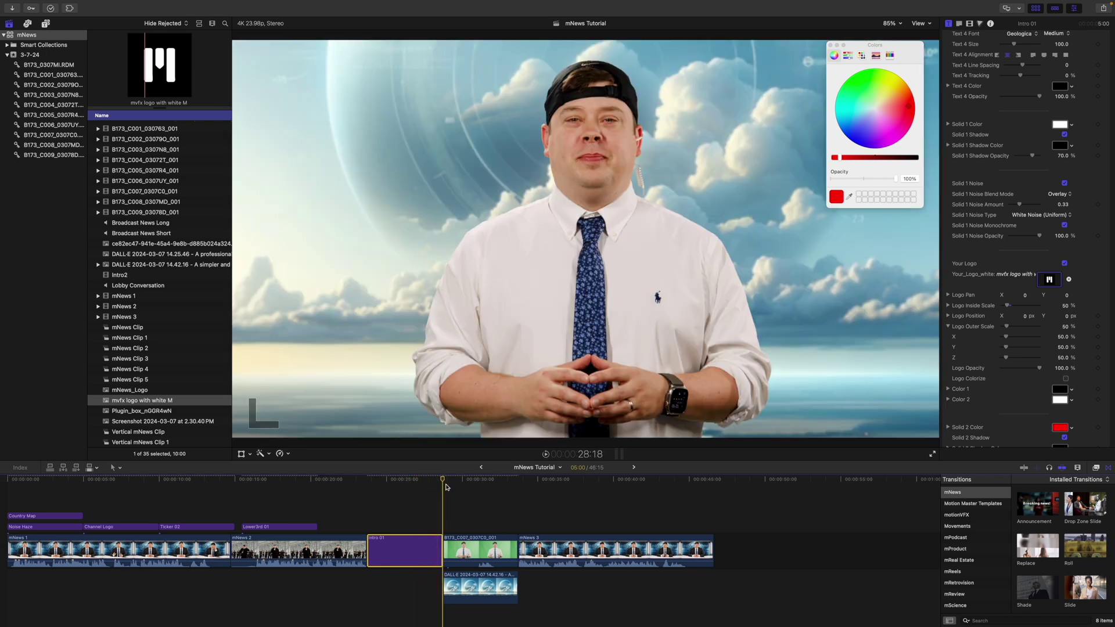
Add the Line Graph title at the presenter shot, positioned beneath the B173 clip, and select B173.
left_click_drag(443, 480, 468, 483)
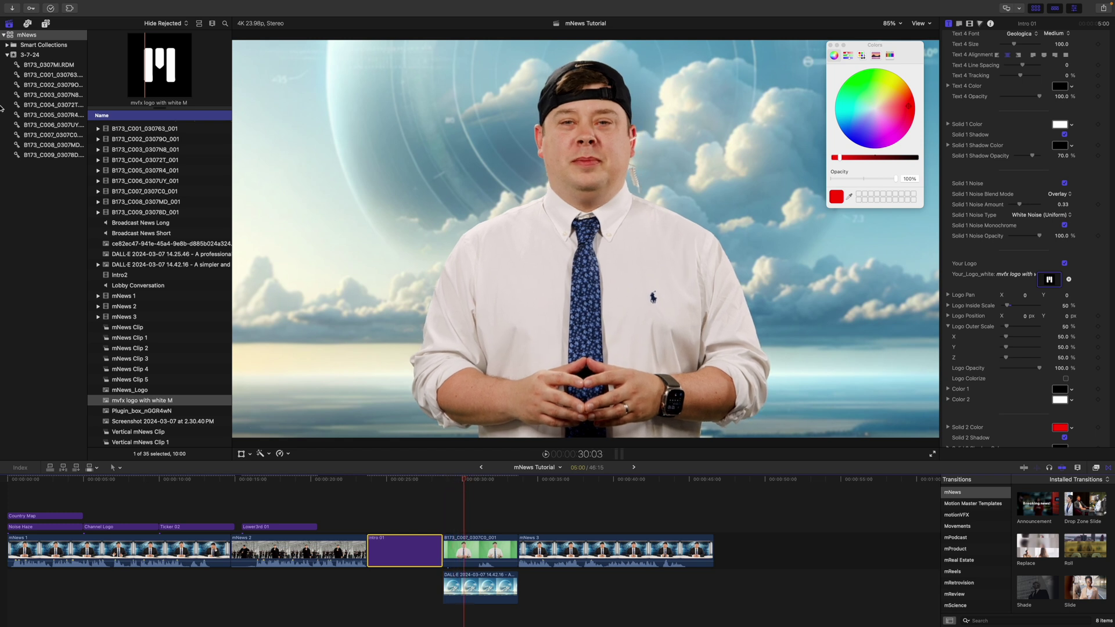
left_click(48, 23)
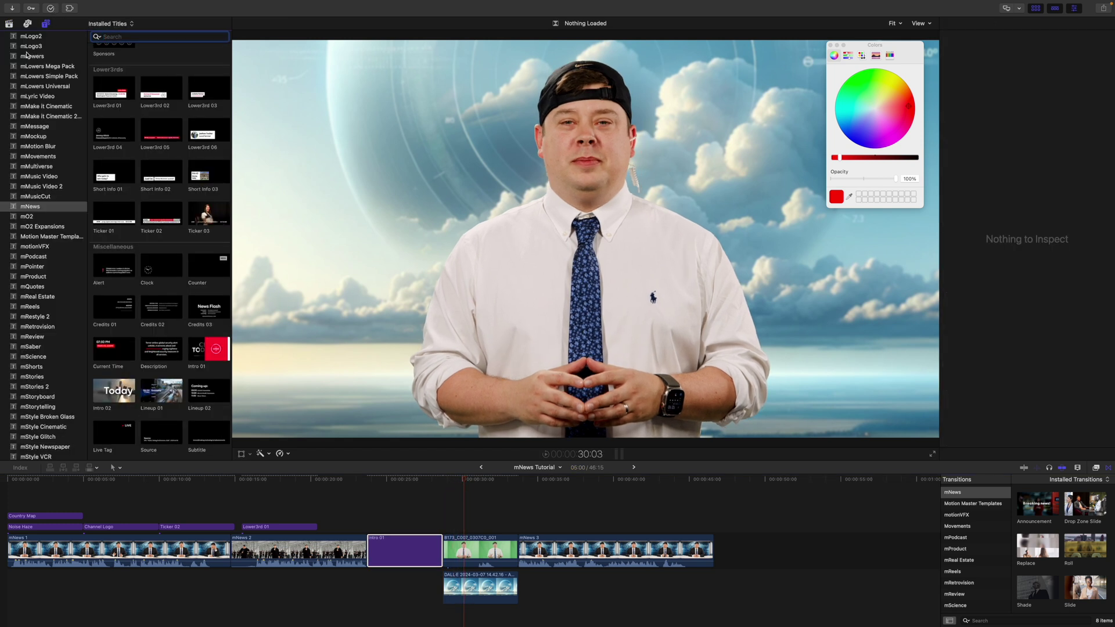
left_click(45, 25)
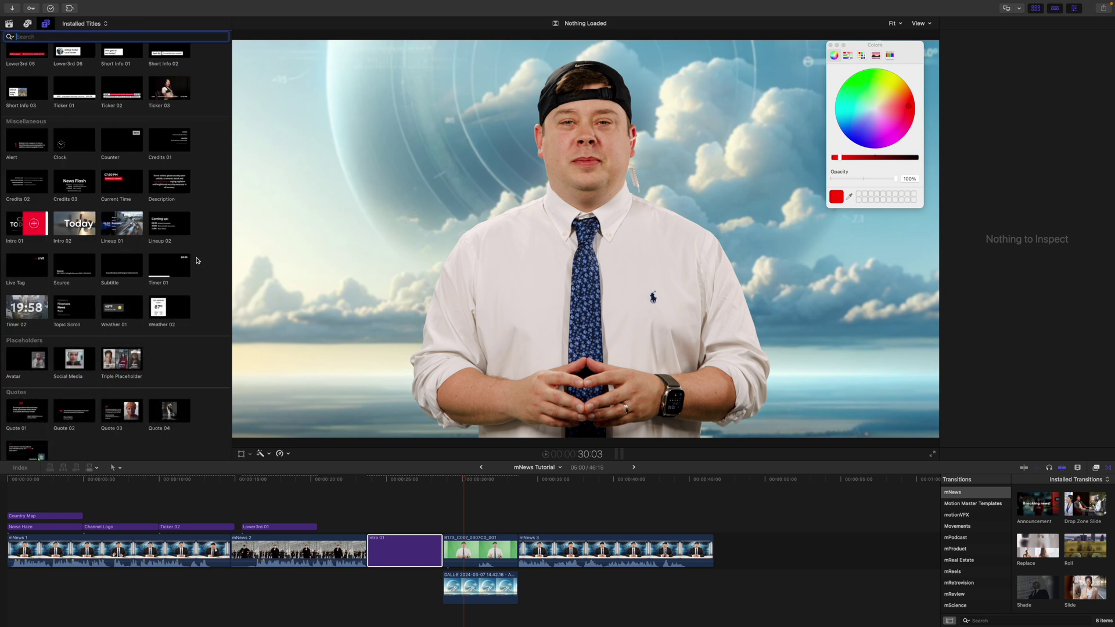
scroll(204, 266, "up", 8)
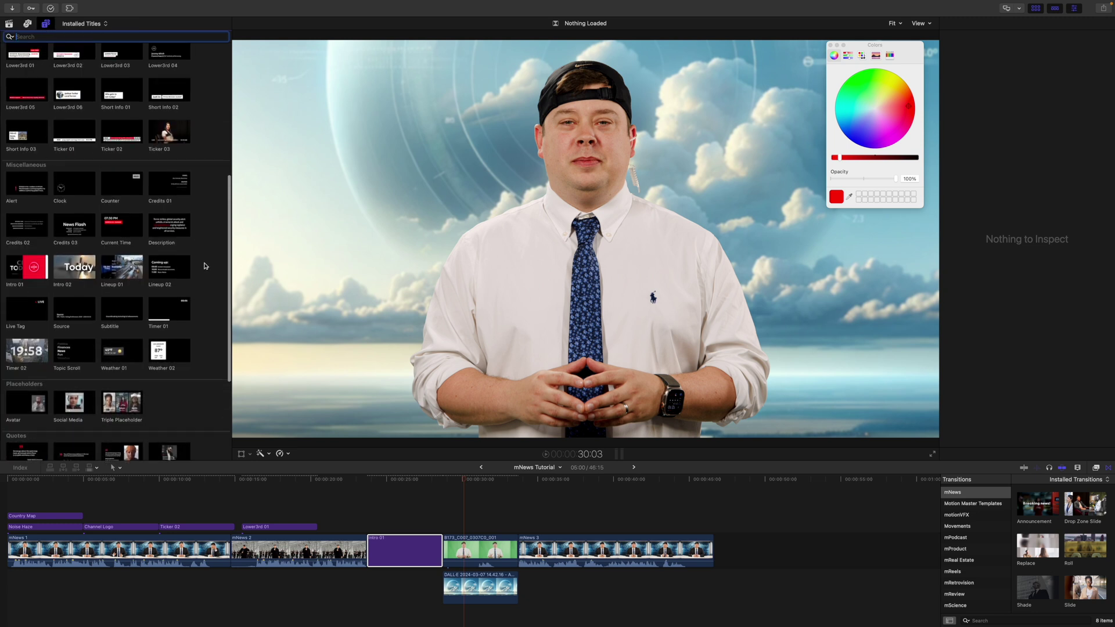
scroll(206, 260, "up", 2)
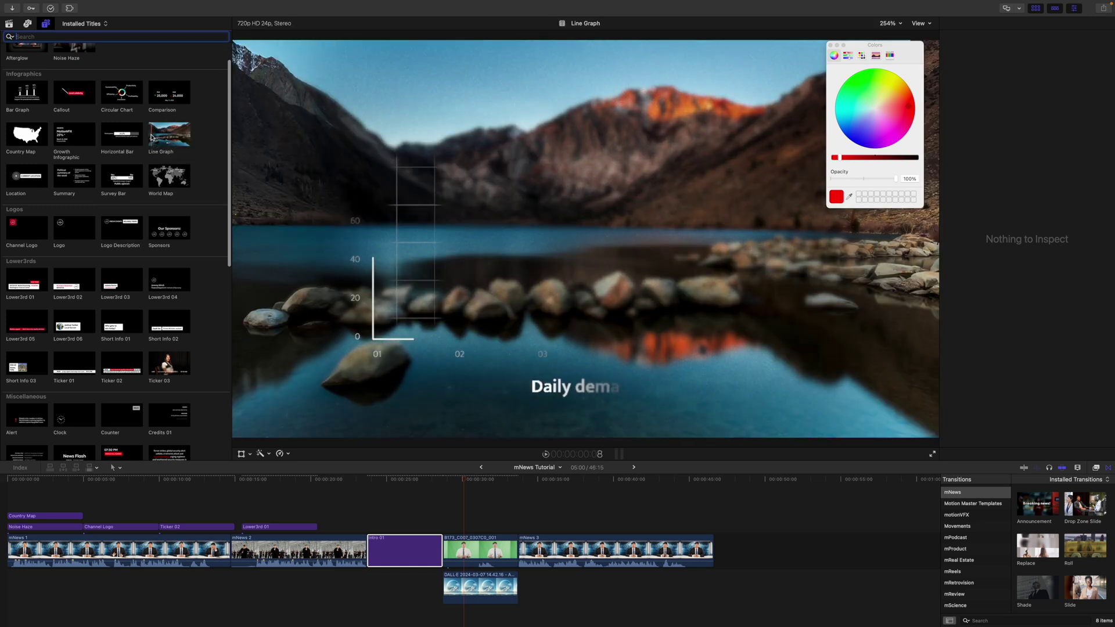
left_click_drag(157, 136, 474, 530)
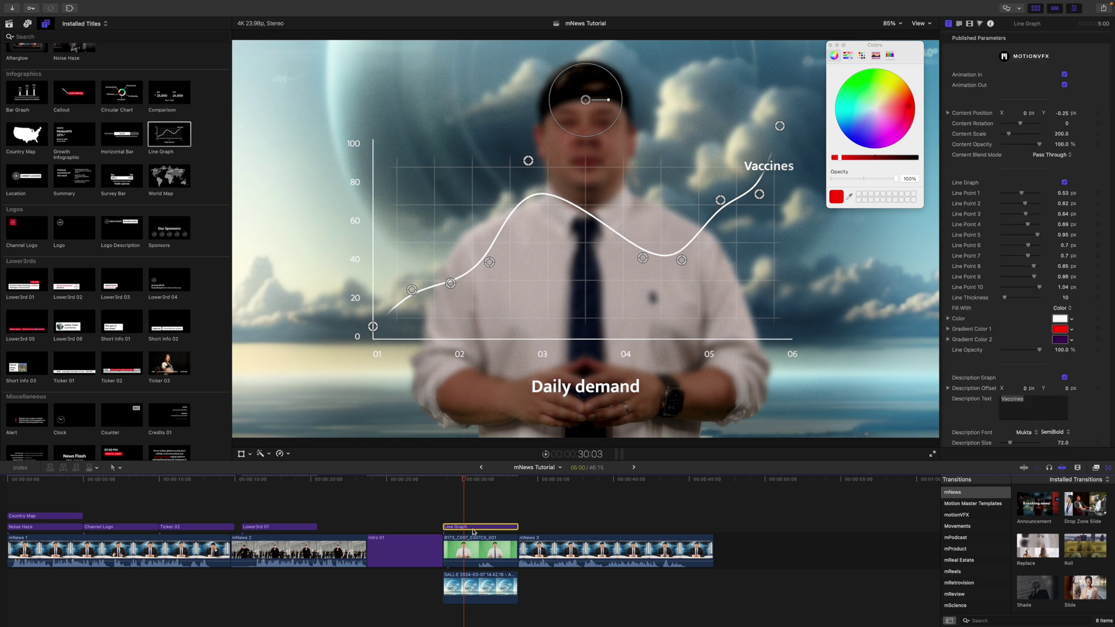
left_click_drag(467, 528, 468, 577)
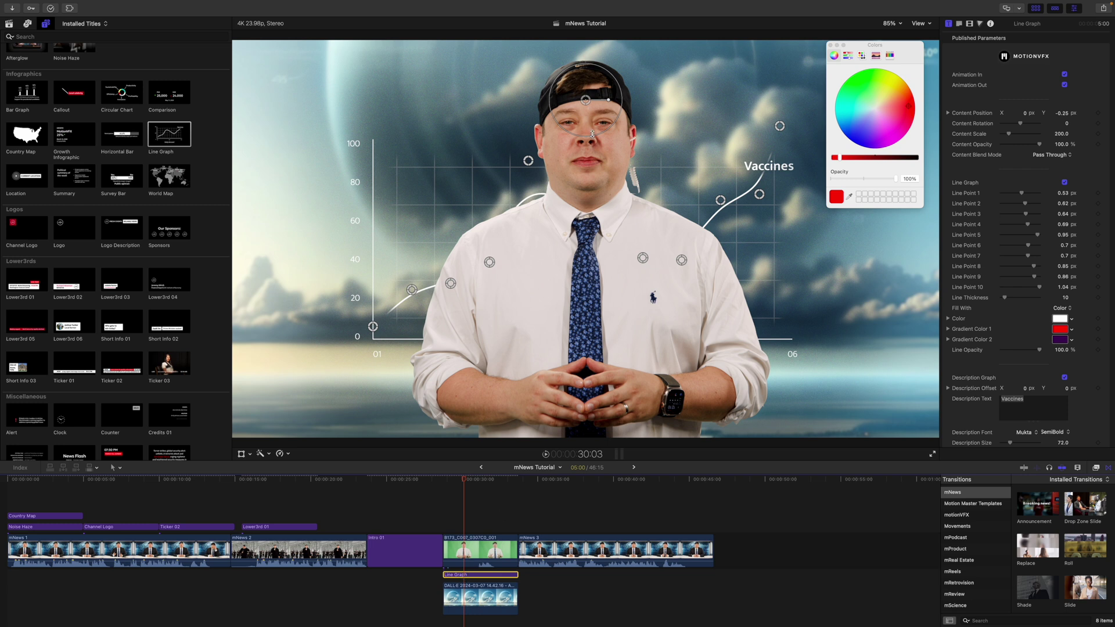
left_click(466, 559)
Disable the B173 presenter clip and reshape the Line Graph's peak, third and seventh points.
key("v")
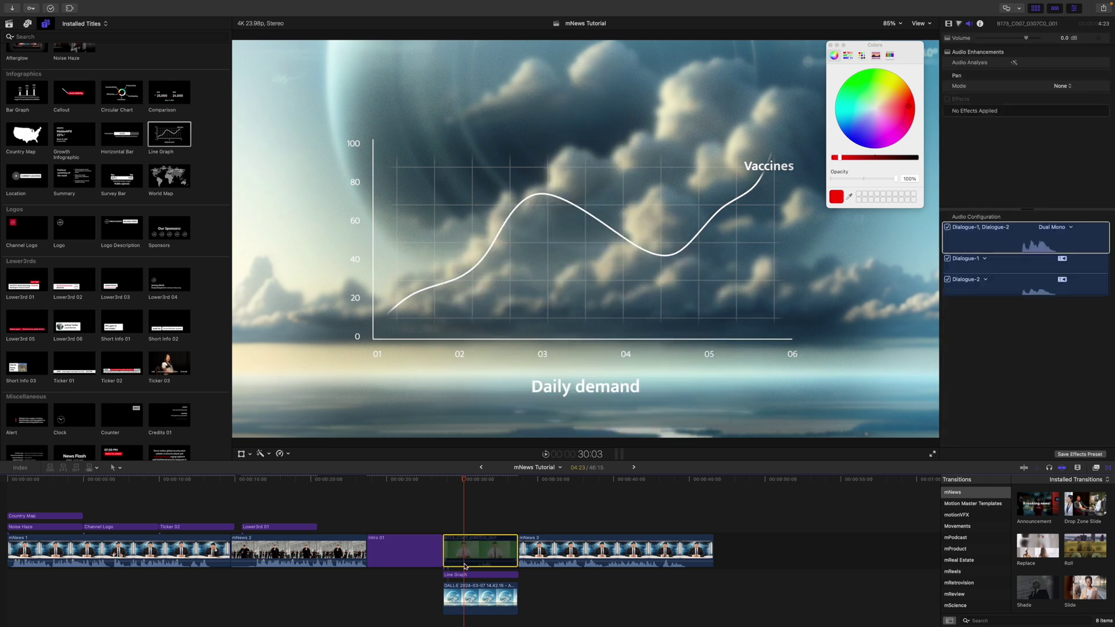
left_click(463, 575)
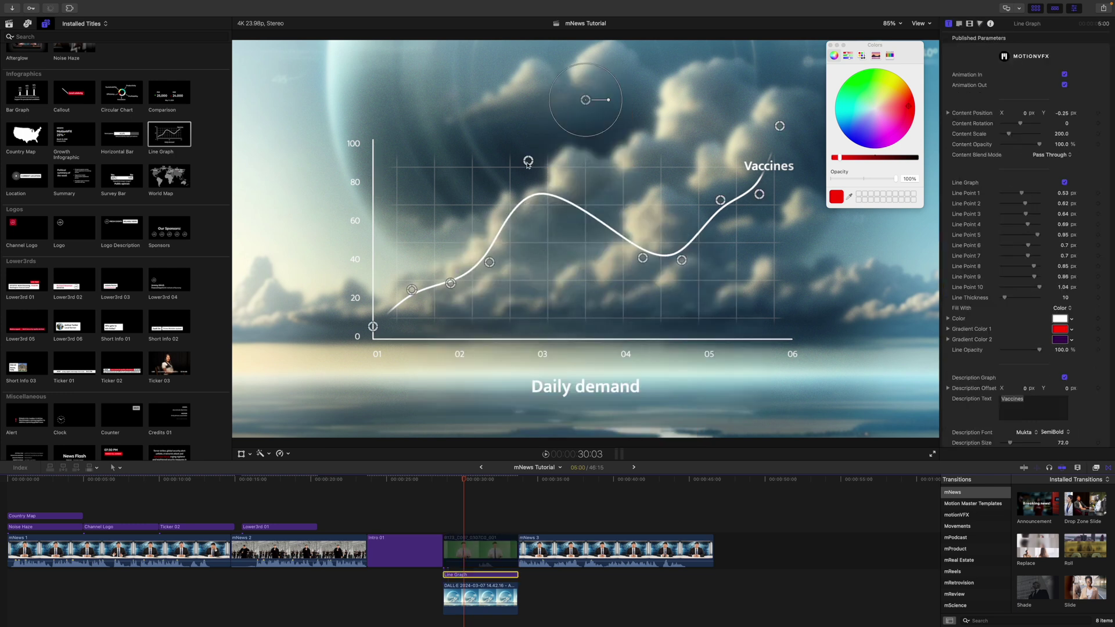
left_click_drag(528, 159, 529, 191)
left_click_drag(488, 261, 452, 291)
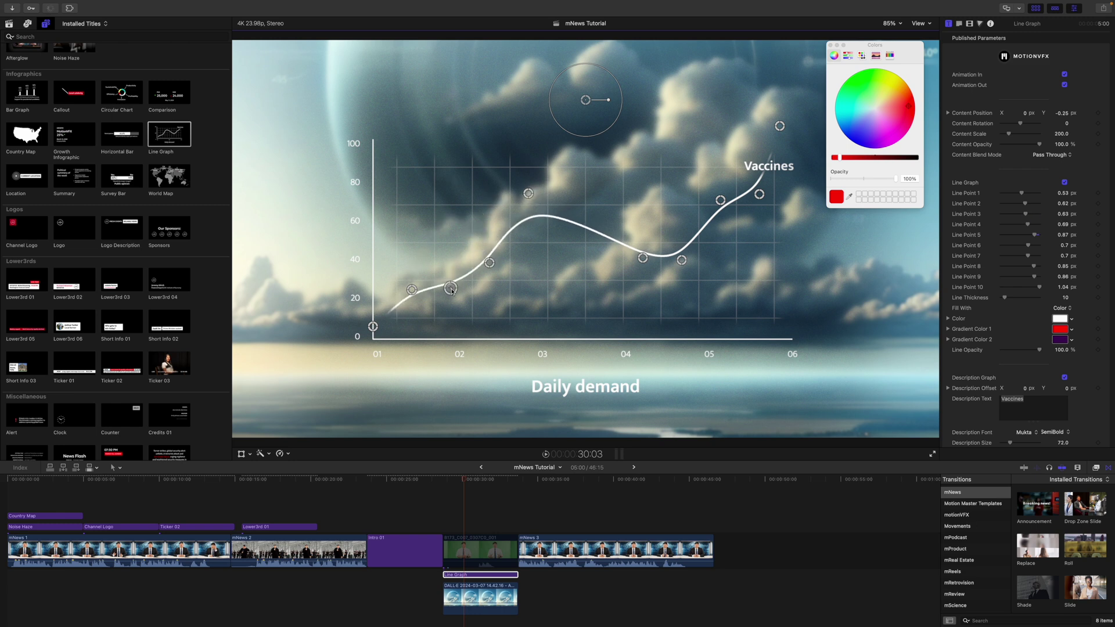
left_click_drag(642, 257, 665, 190)
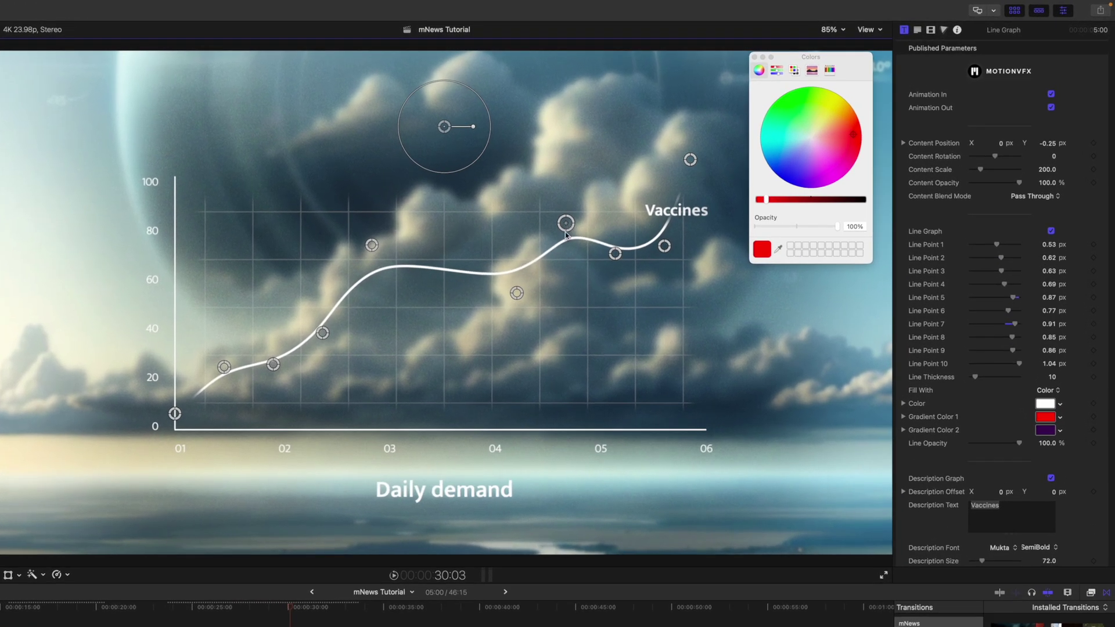
left_click_drag(565, 233, 564, 340)
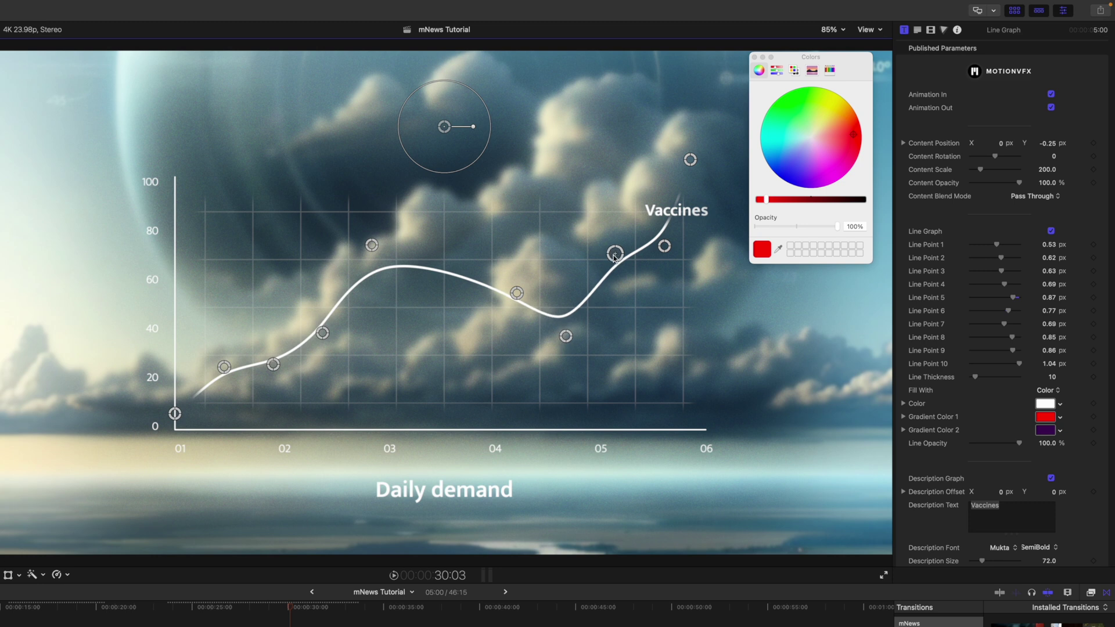
Raise points 8 and 9 toward the Vaccines label, nudge the graph position, and close Colors.
mouse_move(615, 257)
left_mouse_down()
mouse_move(614, 343)
mouse_move(613, 189)
mouse_move(615, 252)
left_mouse_up()
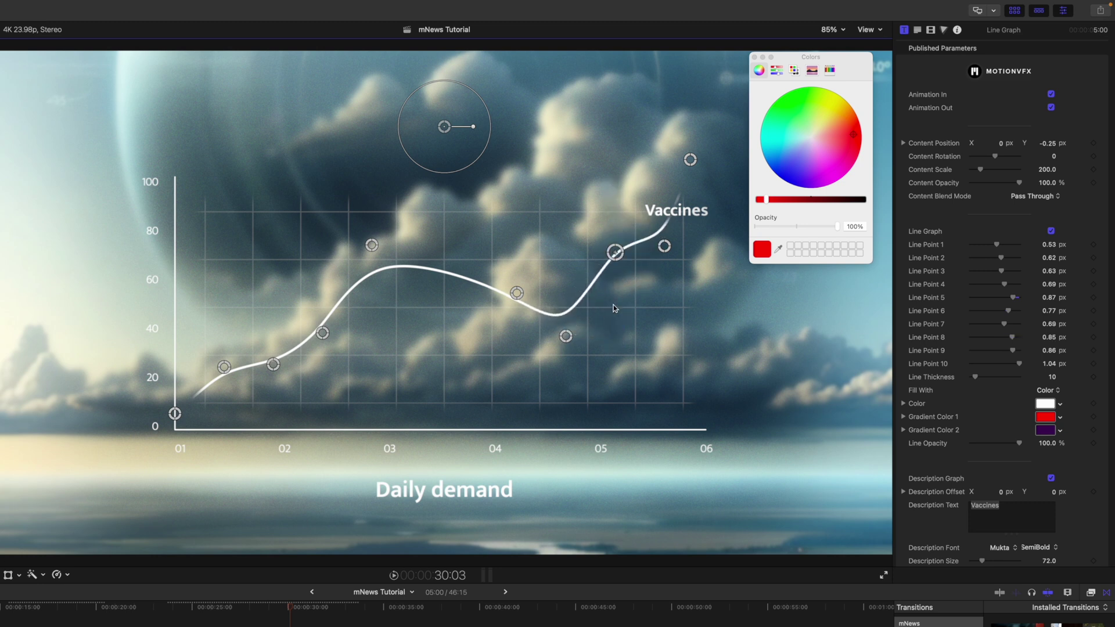
left_click_drag(615, 307, 615, 212)
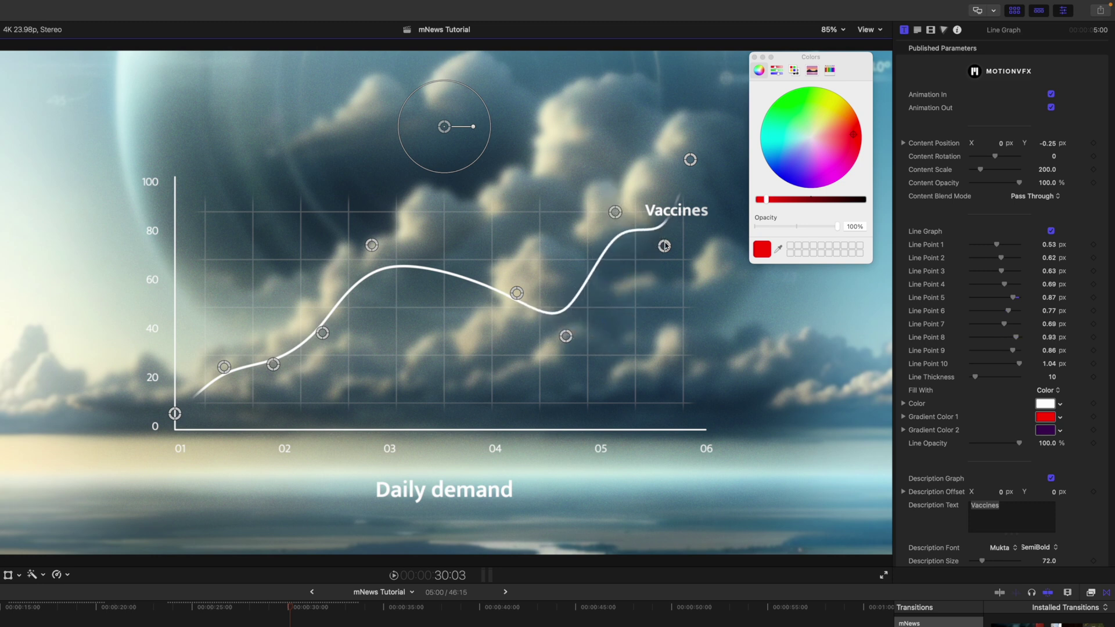
left_click_drag(665, 246, 665, 214)
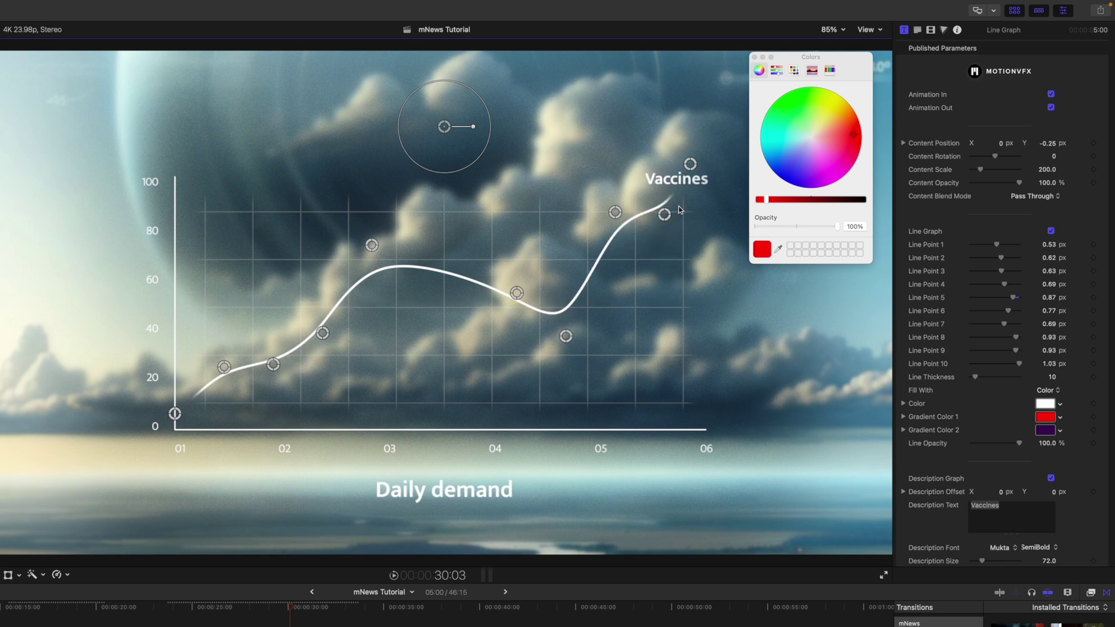
left_click_drag(665, 219, 665, 223)
mouse_move(444, 128)
left_mouse_down()
mouse_move(502, 124)
mouse_move(428, 158)
mouse_move(493, 118)
mouse_move(447, 126)
left_mouse_up()
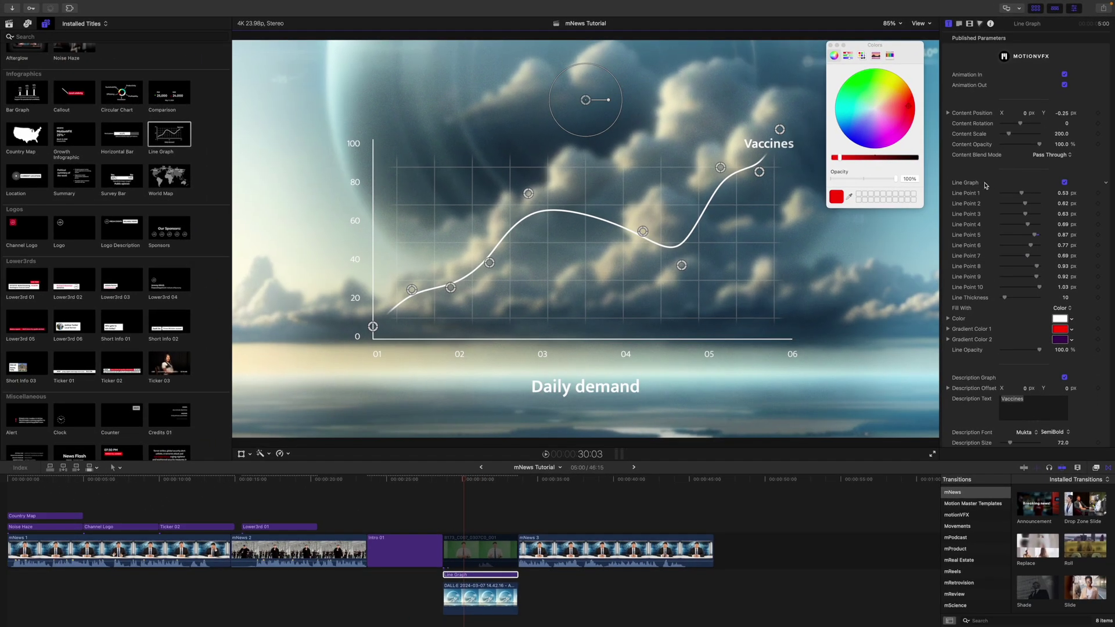
left_click(831, 45)
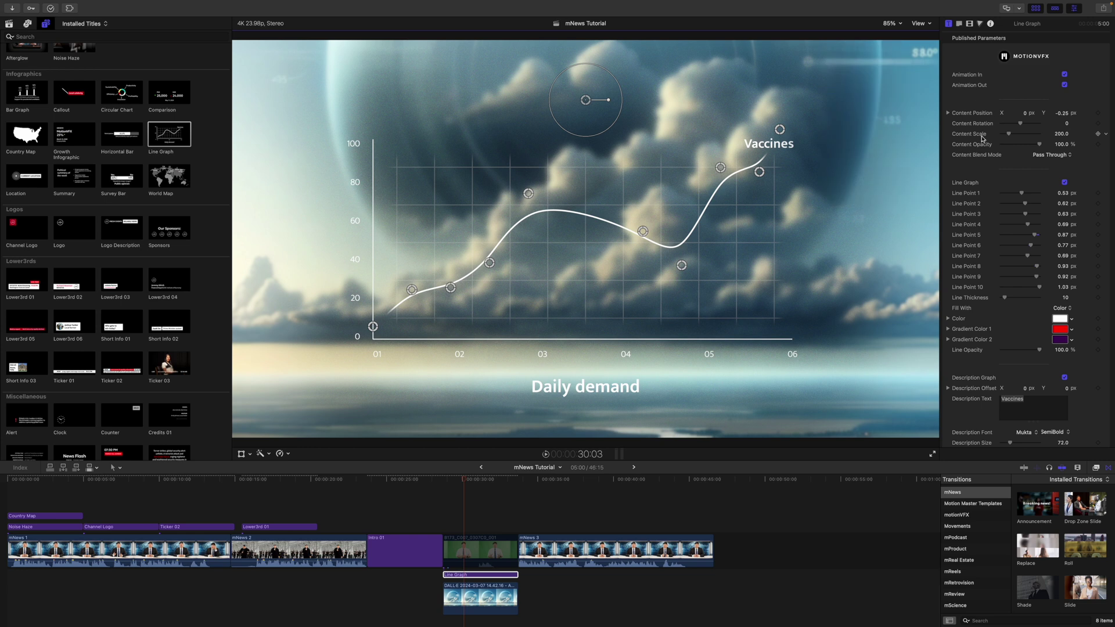
Select the Line Graph title near 30:21 and change its Description Text from Vaccines to Rain.
scroll(970, 296, "down", 2)
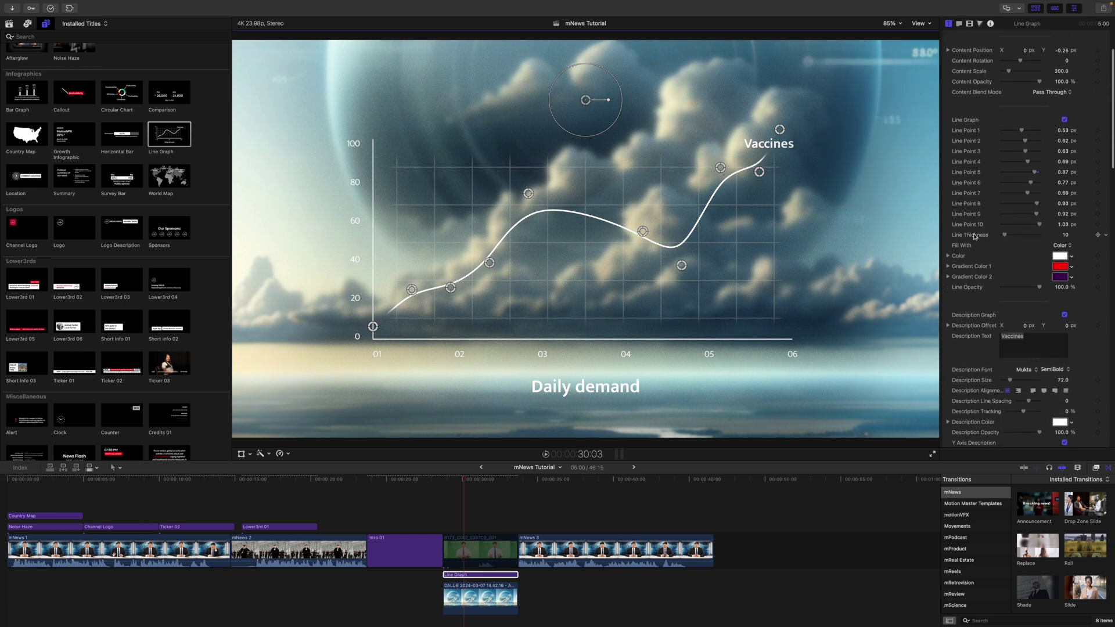
scroll(975, 237, "down", 5)
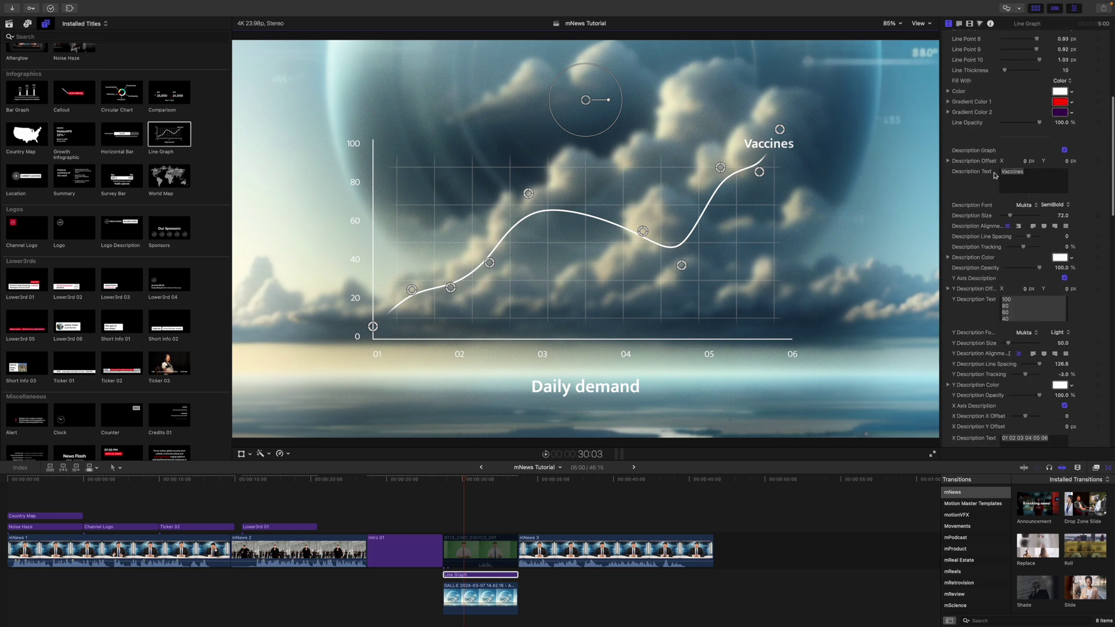
scroll(994, 175, "down", 7)
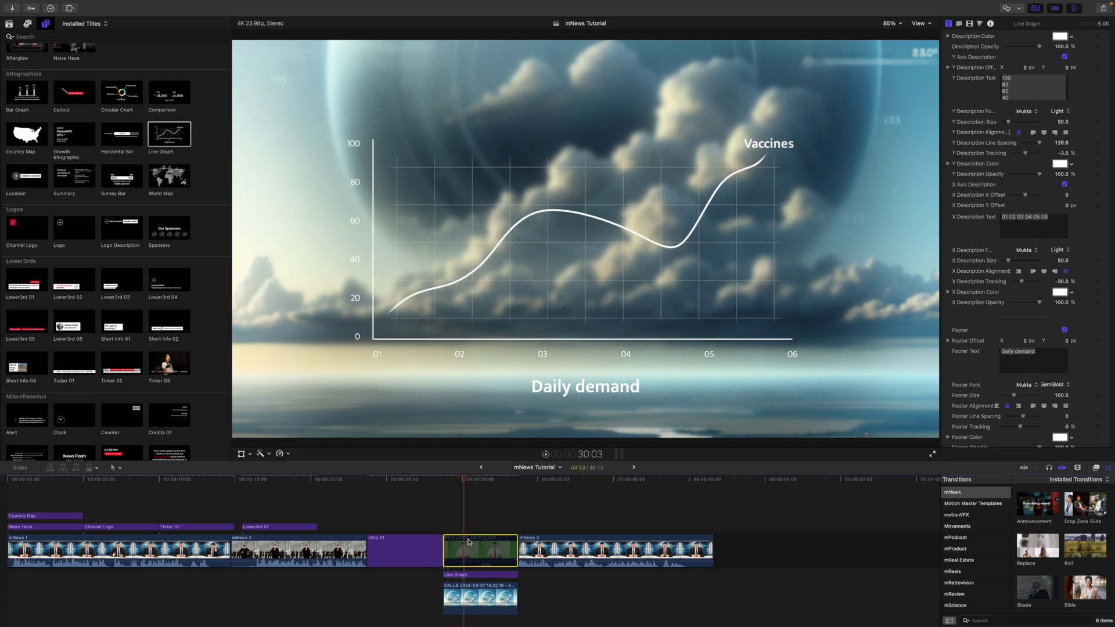
left_click(469, 542)
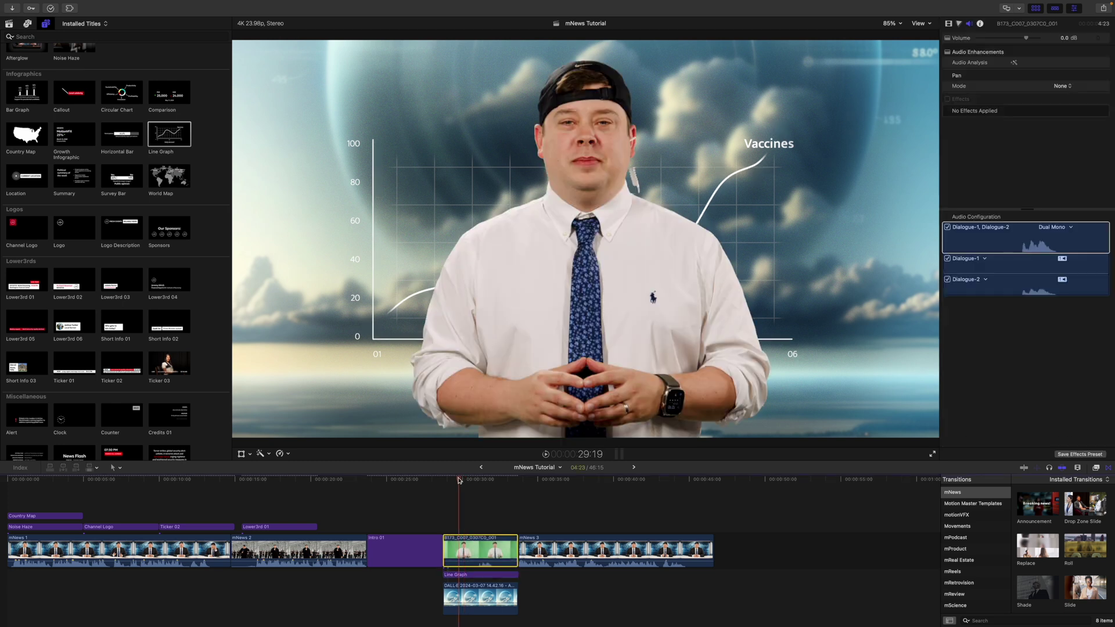
left_click_drag(459, 480, 475, 480)
left_click(561, 345)
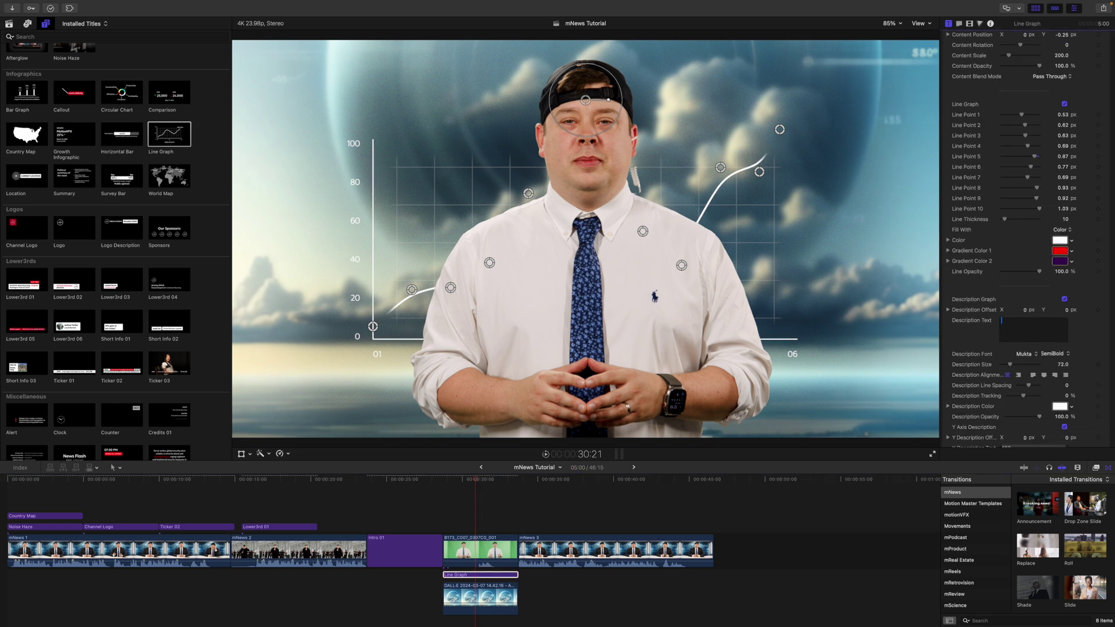
scroll(214, 248, "down", 1)
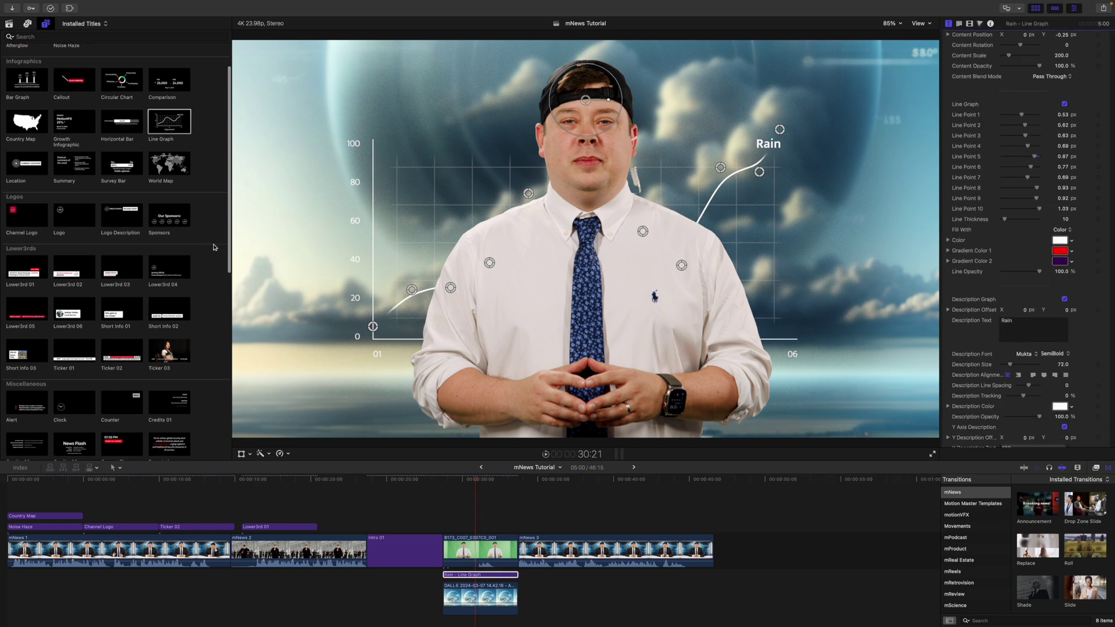
scroll(214, 248, "down", 5)
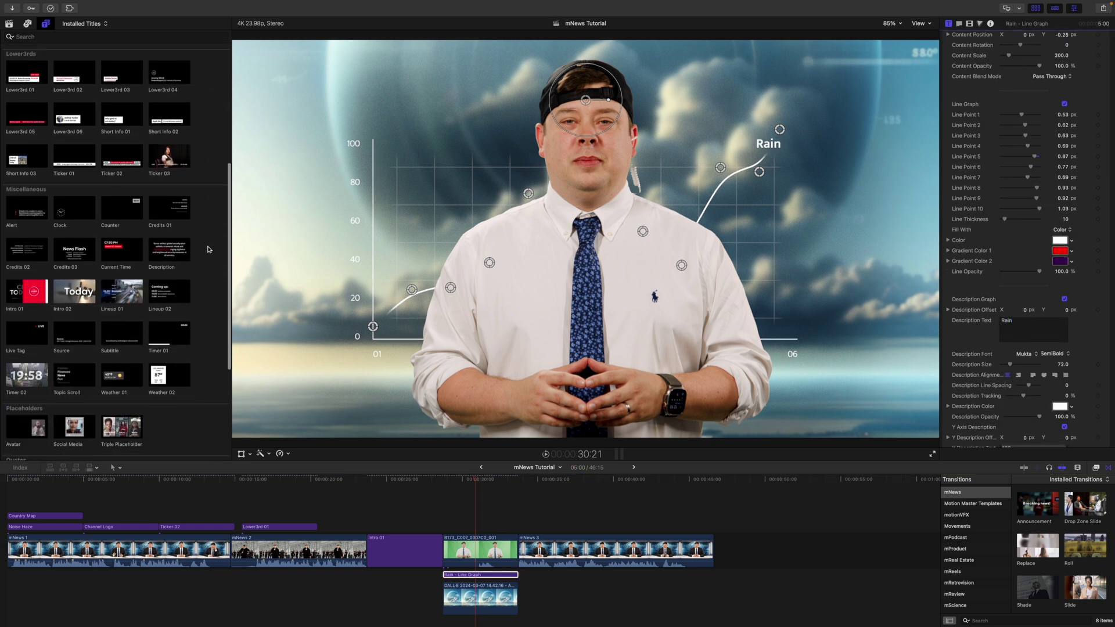
Add Weather 01 above the presenter clip and move its 45°F card to the frame centre.
left_click(105, 384)
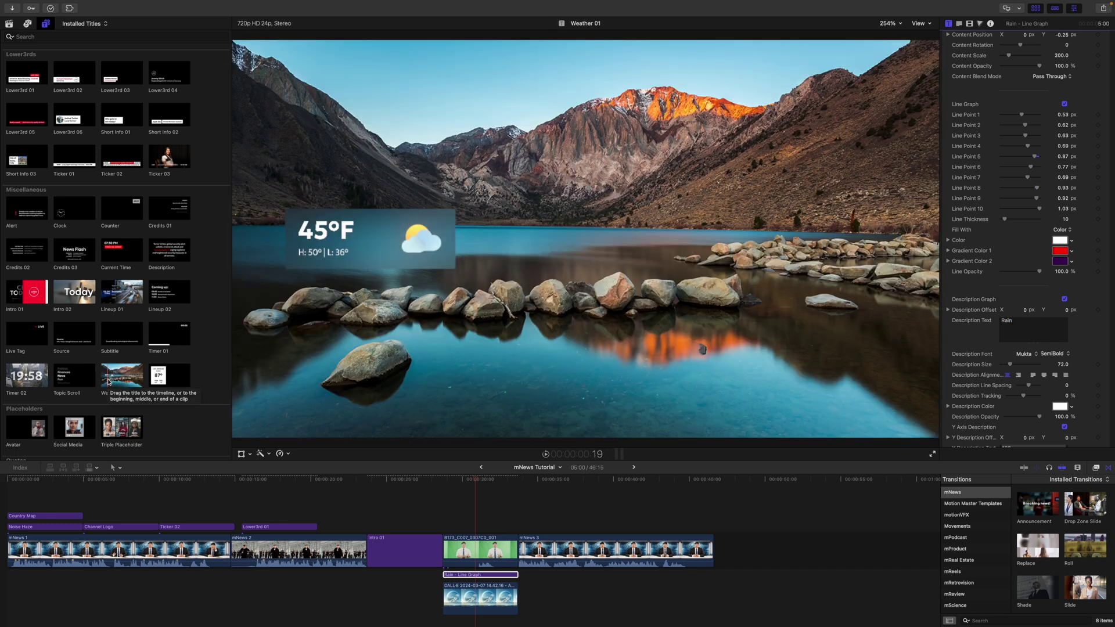
left_click_drag(107, 378, 503, 527)
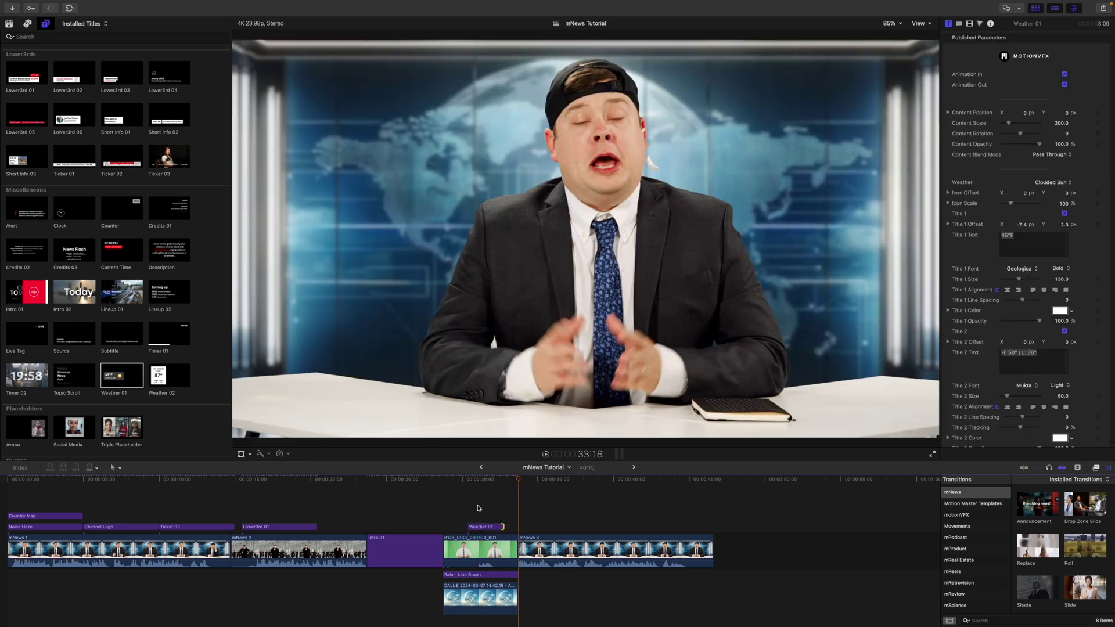
left_click(475, 482)
left_click_drag(475, 482, 486, 526)
left_click(486, 527)
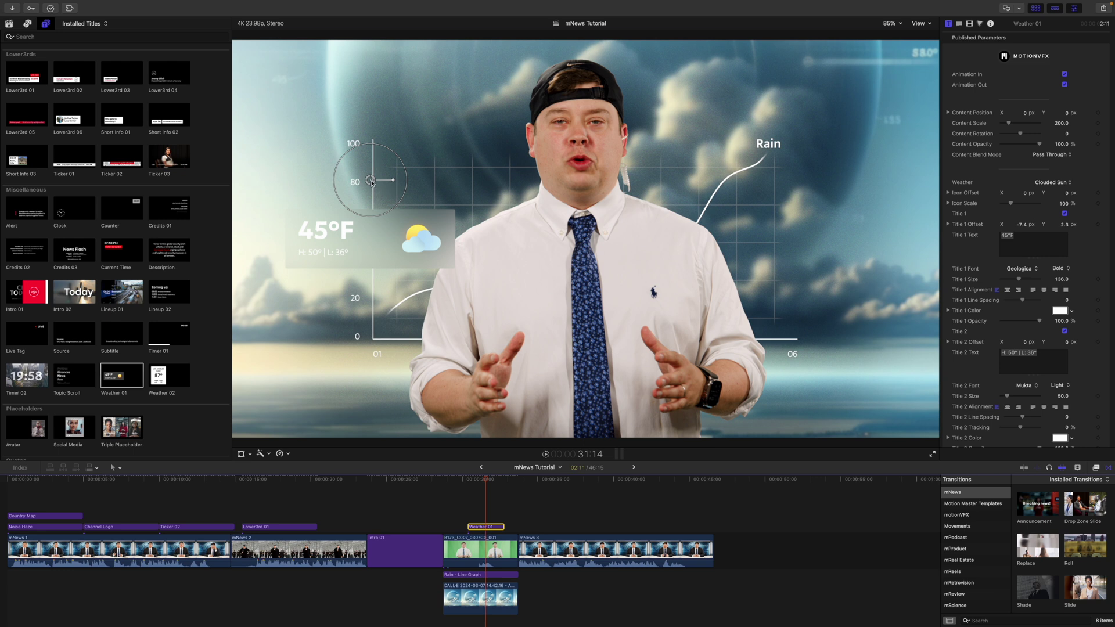
left_click_drag(373, 183, 581, 275)
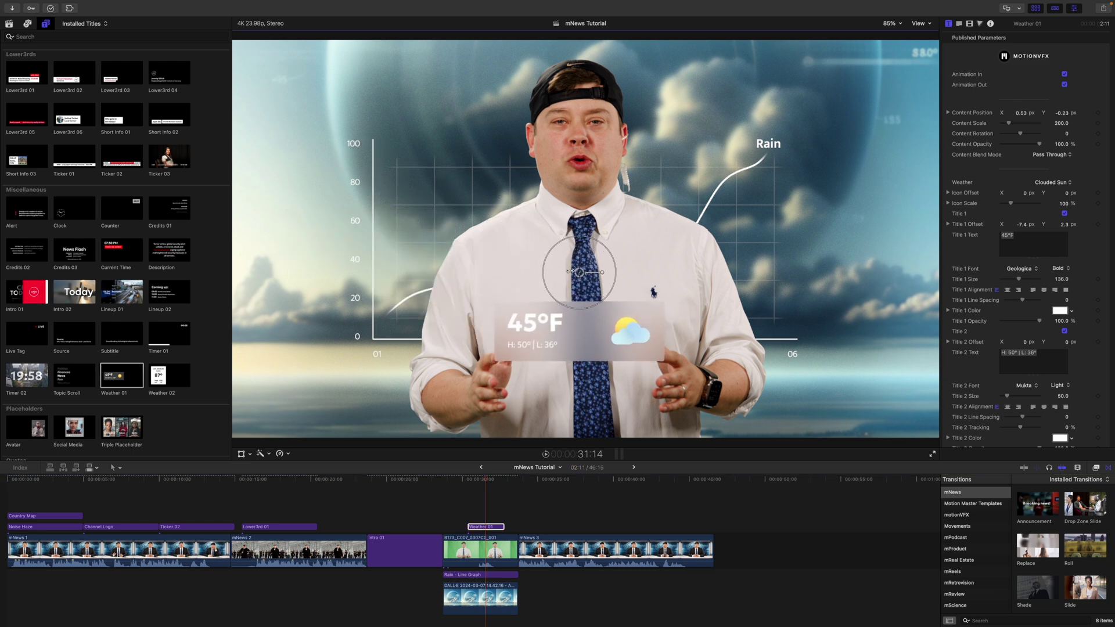
Try Snowy, Stormy and Stormy rain in the Weather popup, settling on Rainy.
scroll(987, 230, "down", 2)
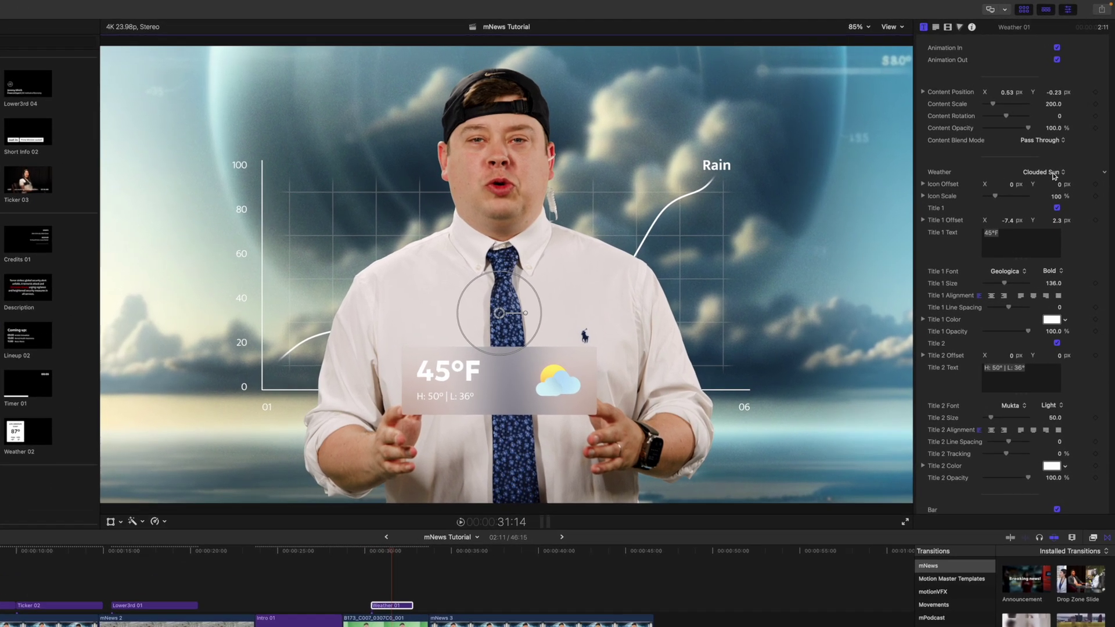
left_click(1060, 151)
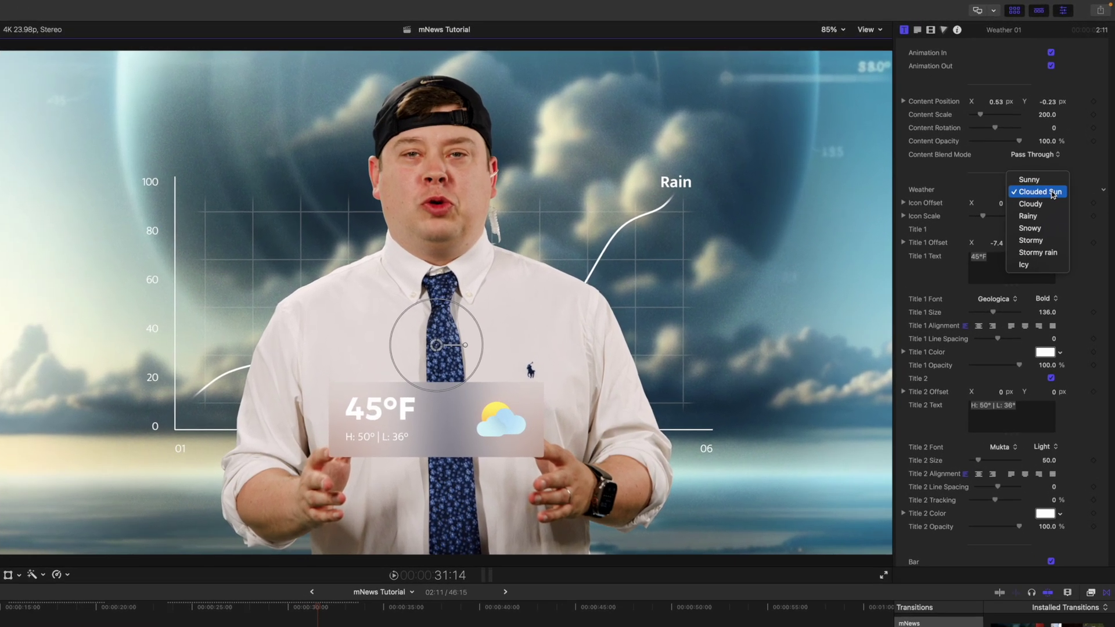
left_click(1051, 220)
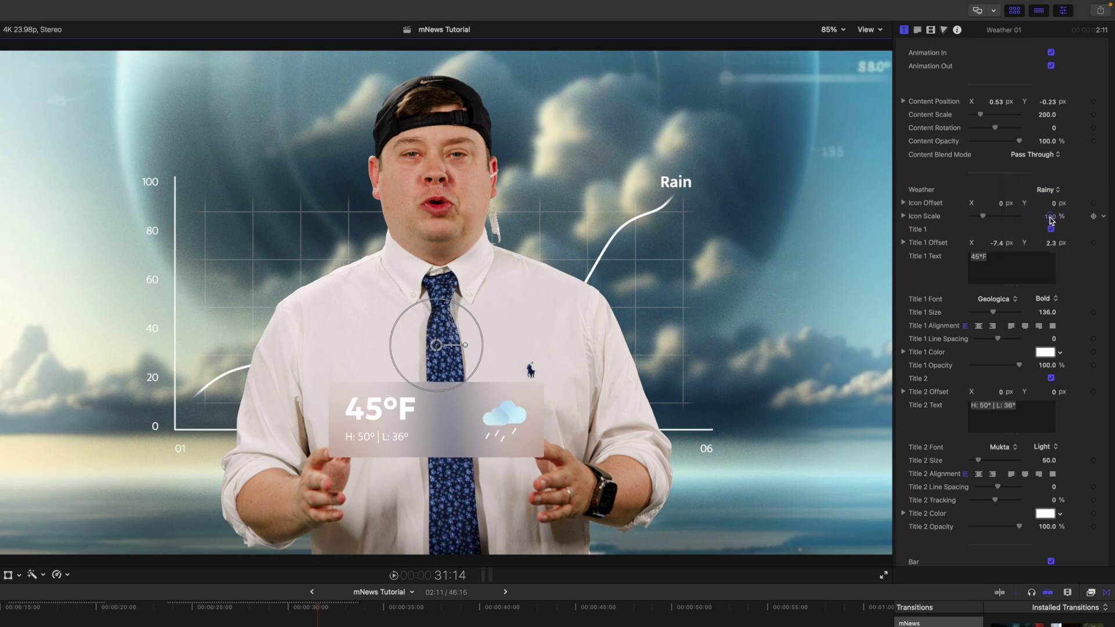
left_click(1051, 195)
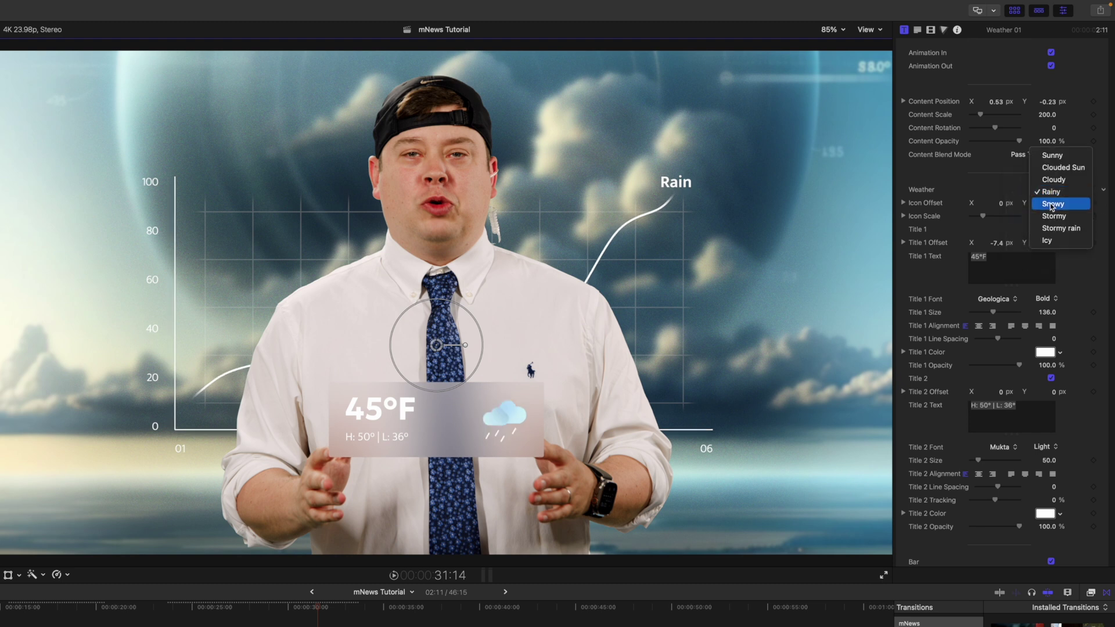
left_click(1052, 201)
left_click(1051, 196)
left_click(1052, 204)
left_click(1052, 196)
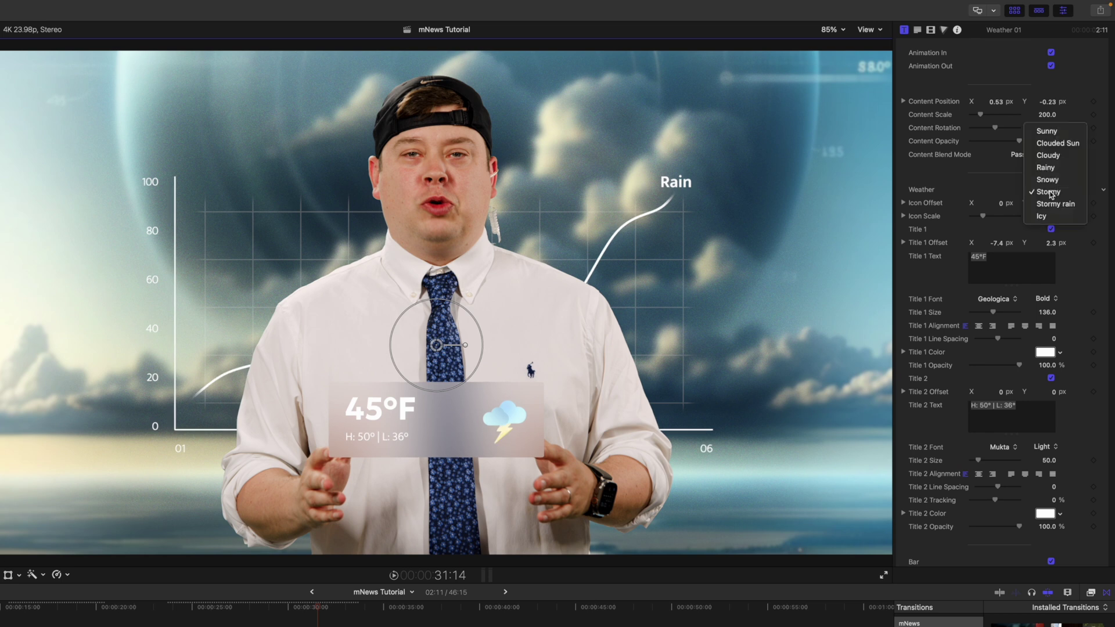
left_click(1049, 202)
left_click(1049, 194)
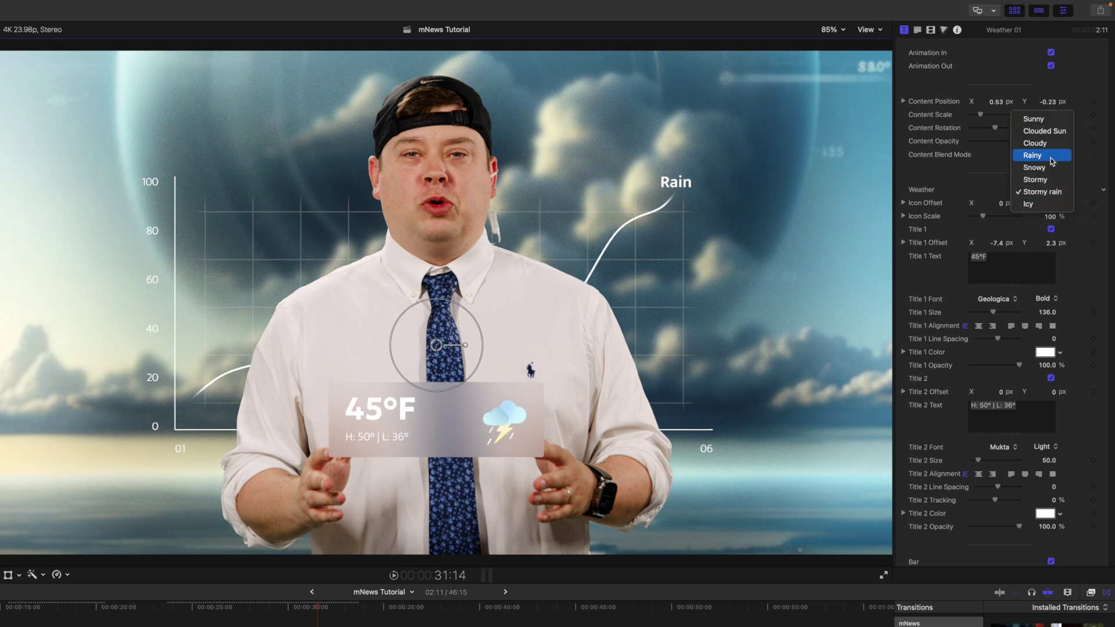
left_click(1032, 155)
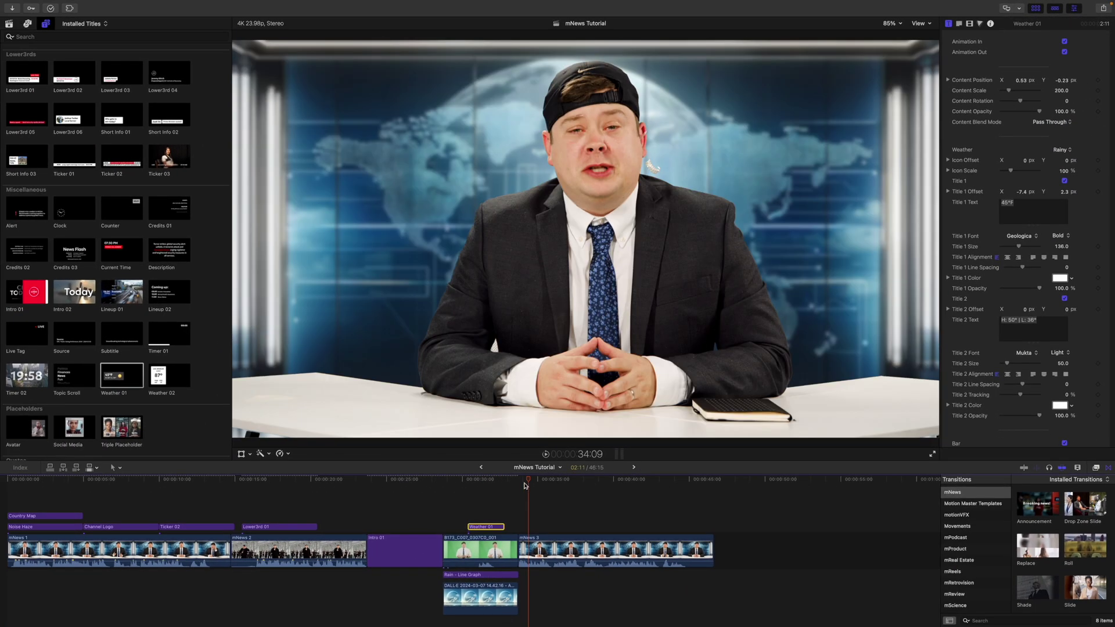
Scroll the Titles browser down to preview the Title 05 Business News template.
scroll(138, 340, "down", 5)
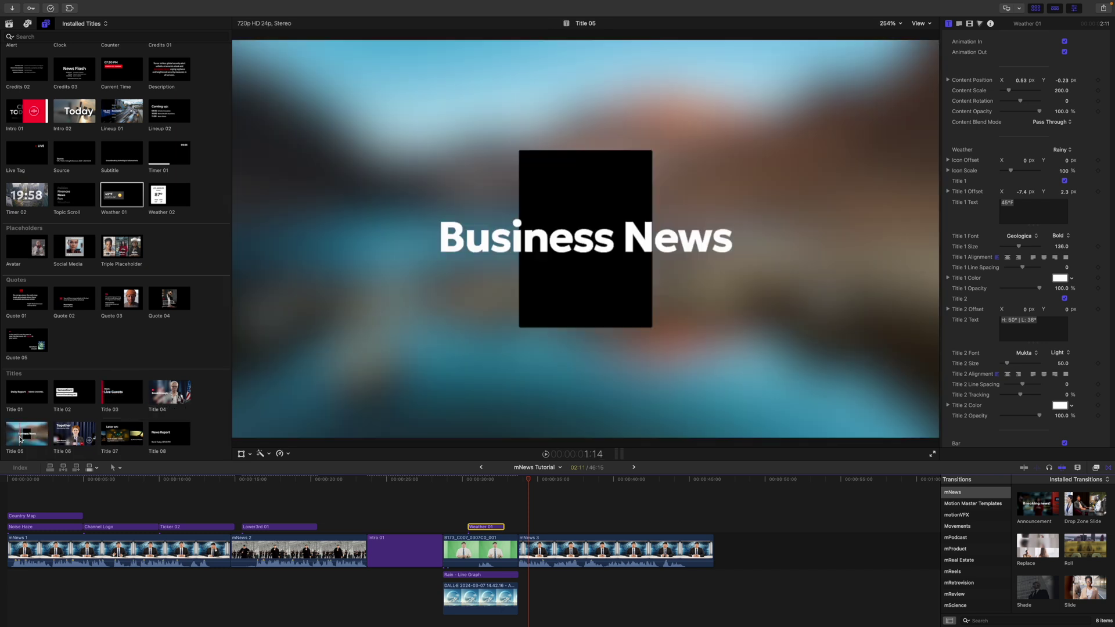
Add Title 05 above mNews 3, shift it up and right, and adjust its bar.
left_click_drag(20, 440, 521, 516)
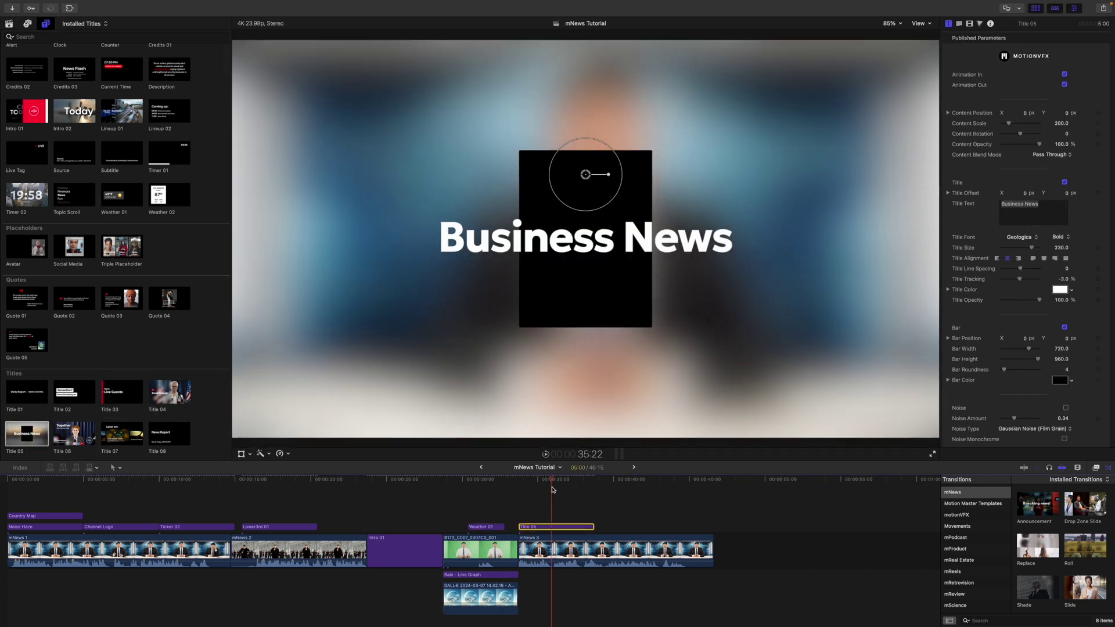
left_click_drag(561, 179, 590, 181)
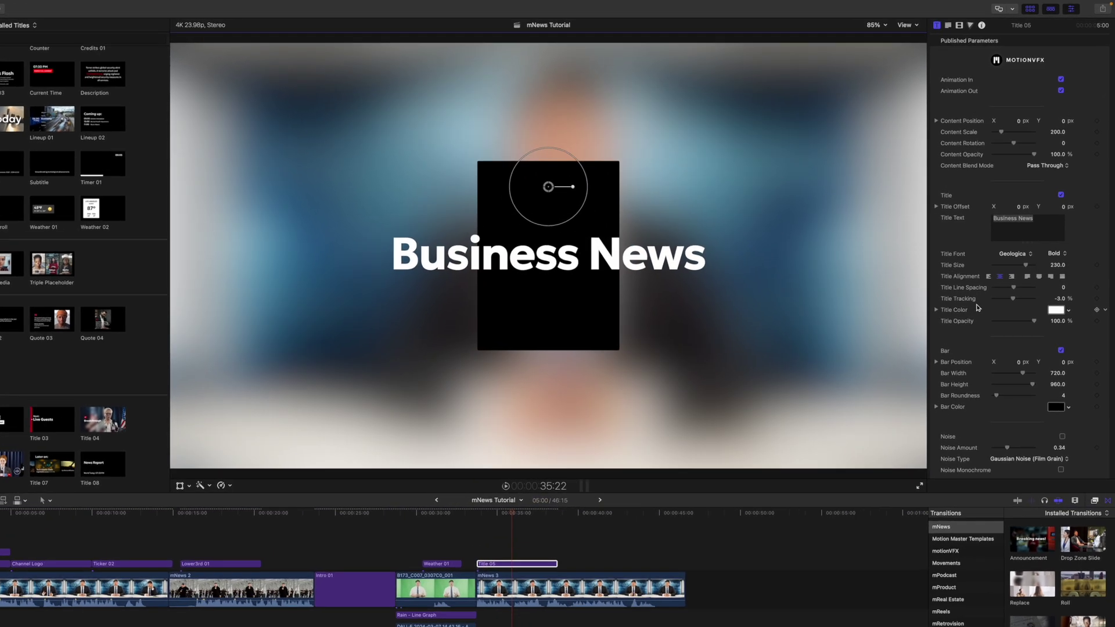
scroll(981, 232, "down", 3)
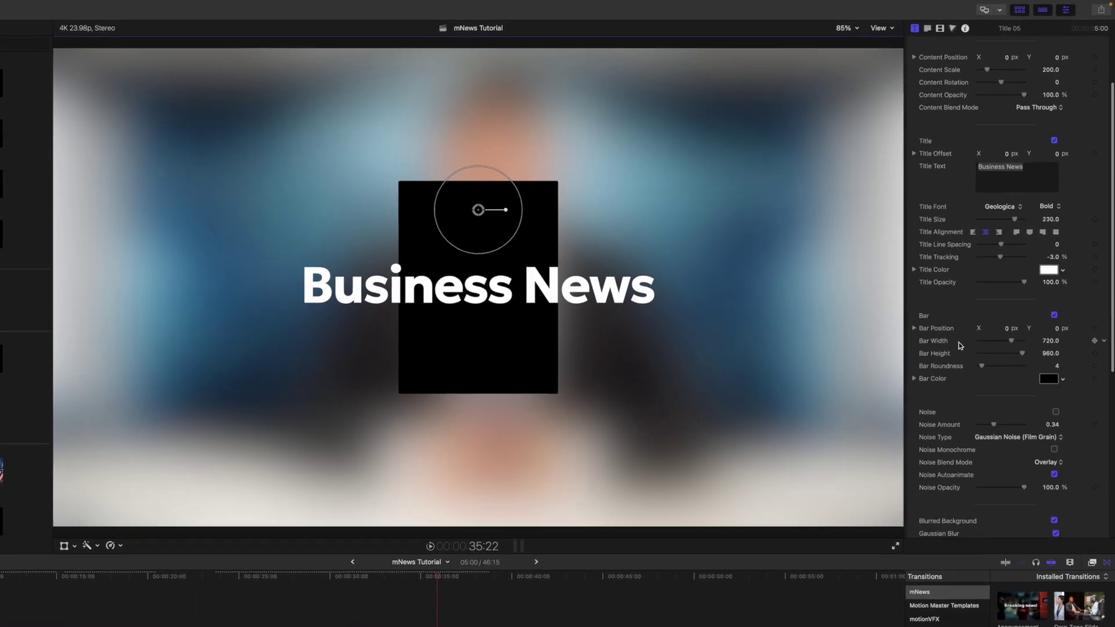
mouse_move(1009, 358)
left_mouse_down()
mouse_move(995, 357)
mouse_move(1007, 356)
mouse_move(992, 371)
left_mouse_up()
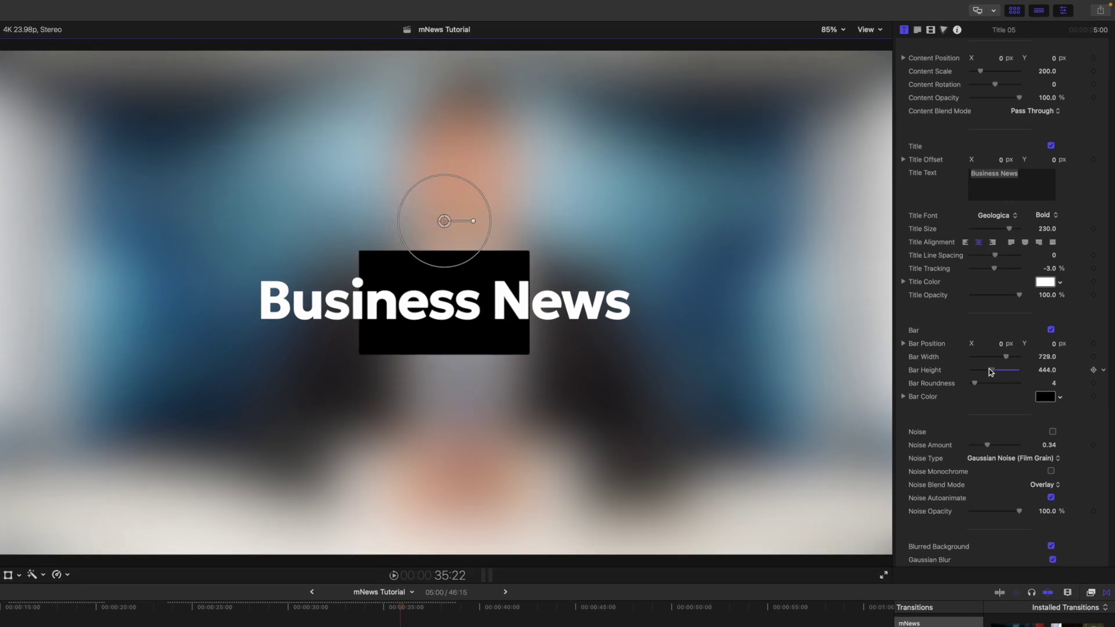
Set the Bar Color to bright red and widen the bar to about 1728.
left_click(1045, 397)
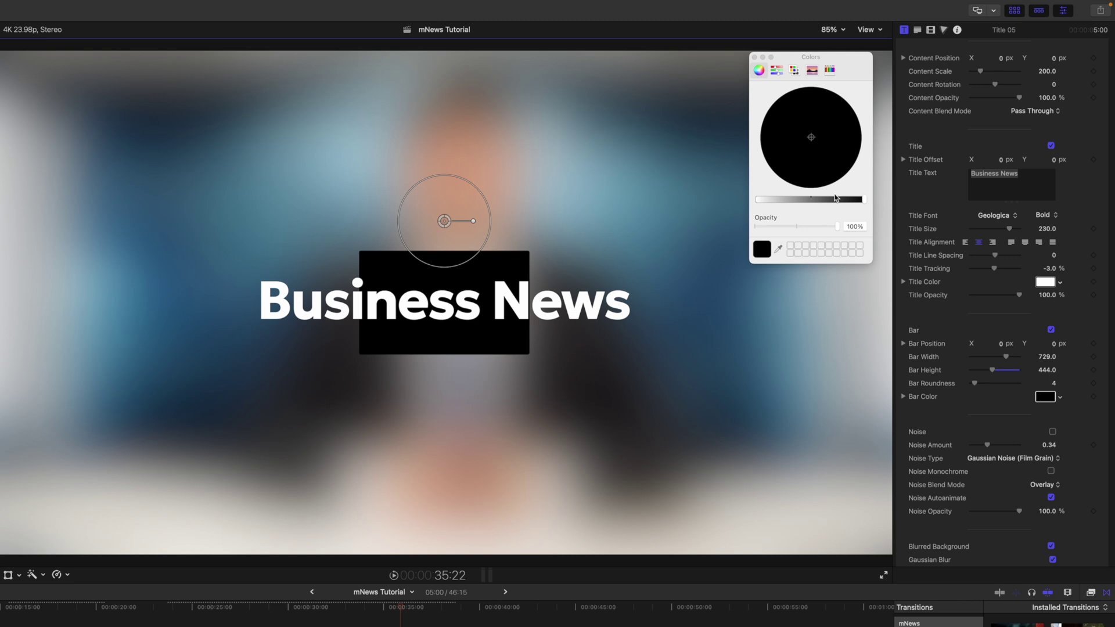
left_click_drag(837, 198, 815, 200)
left_click_drag(812, 137, 860, 133)
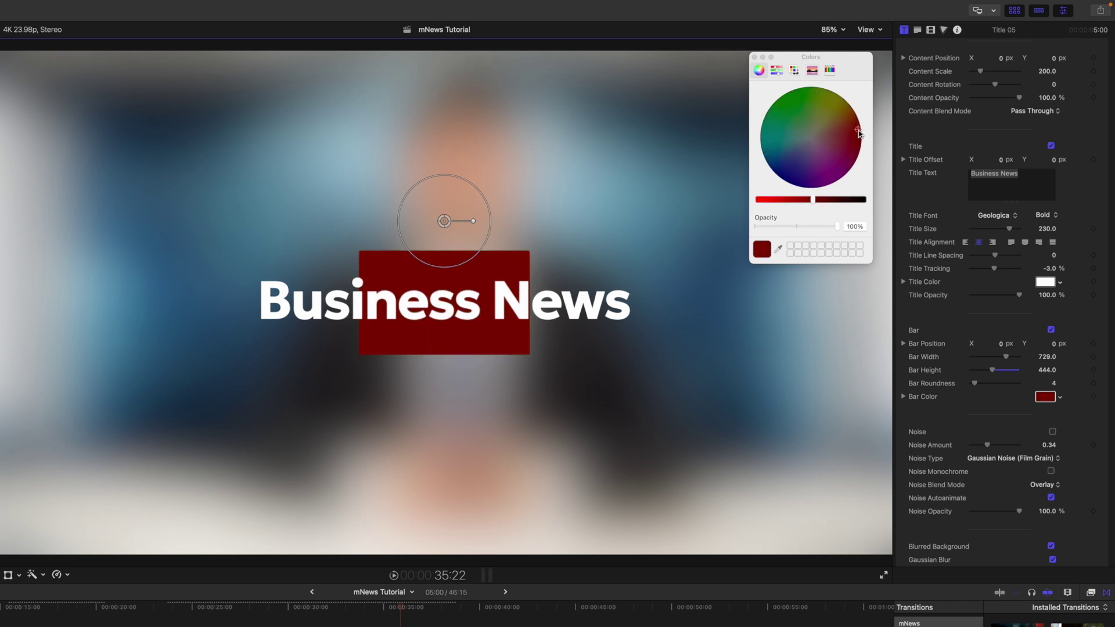
left_click_drag(813, 200, 727, 201)
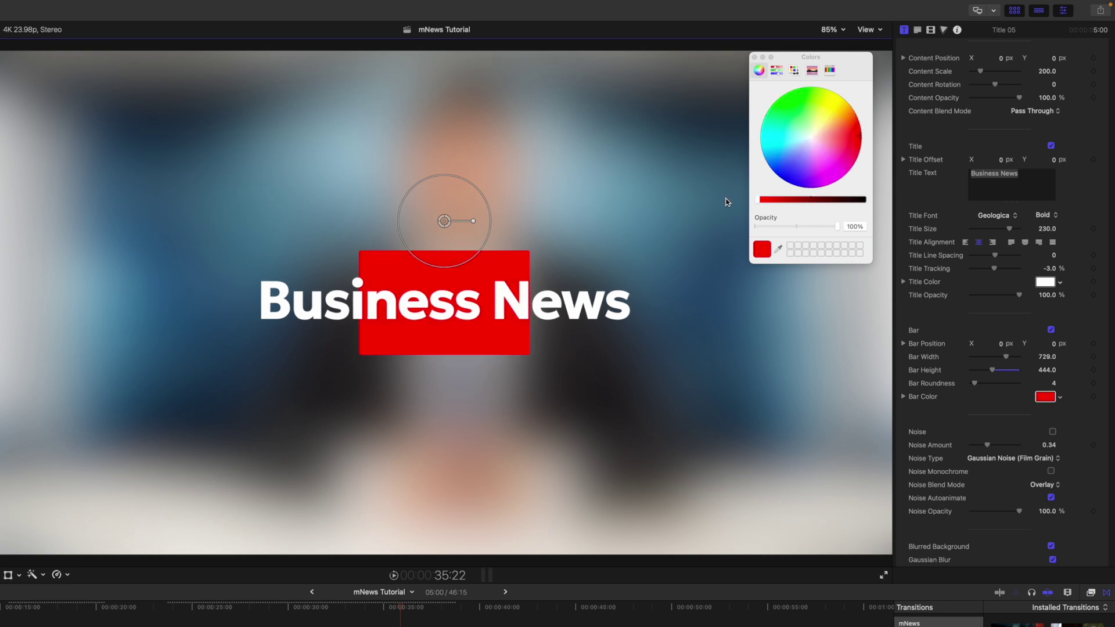
left_click(754, 57)
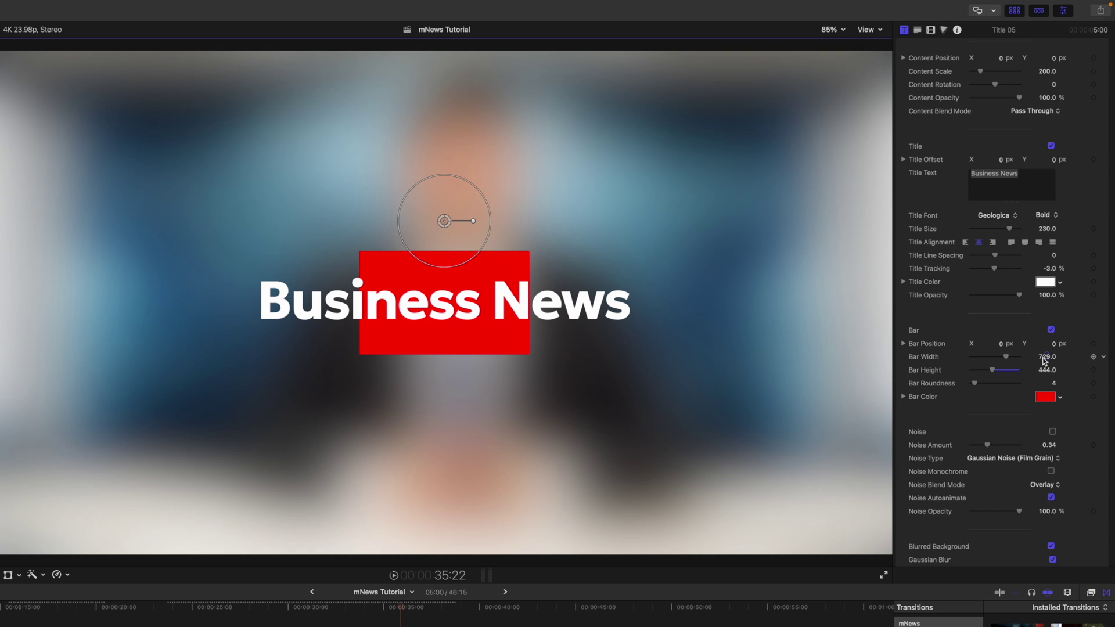
left_click_drag(1045, 360, 1046, 356)
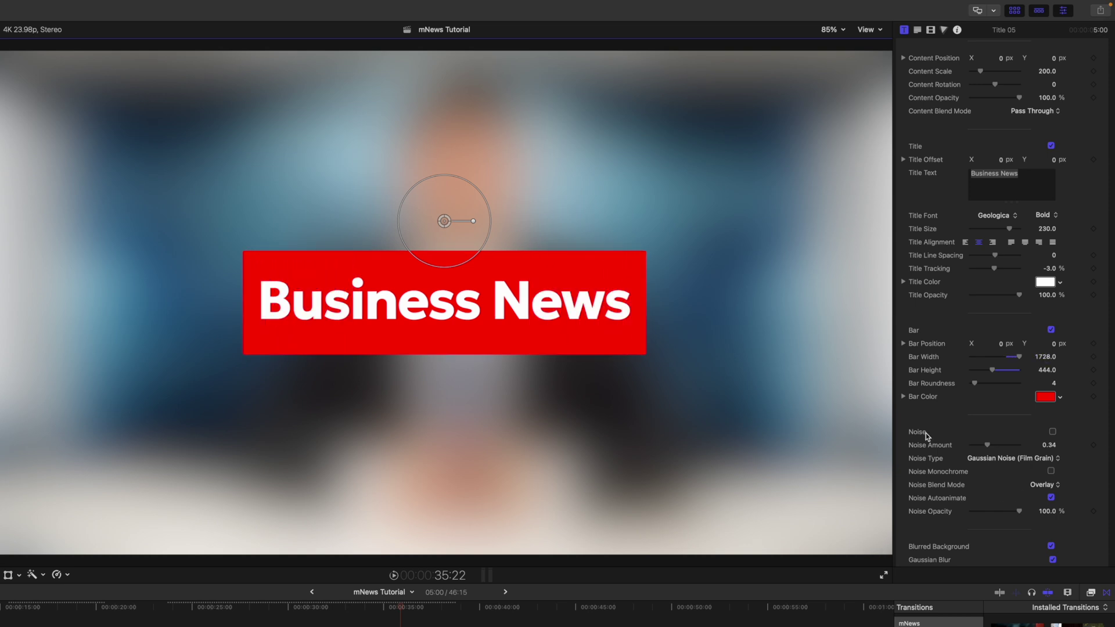
scroll(925, 436, "down", 4)
Toggle Blurred Background off and on and lower Blur Amount from 700 to 451.
left_click(1051, 452)
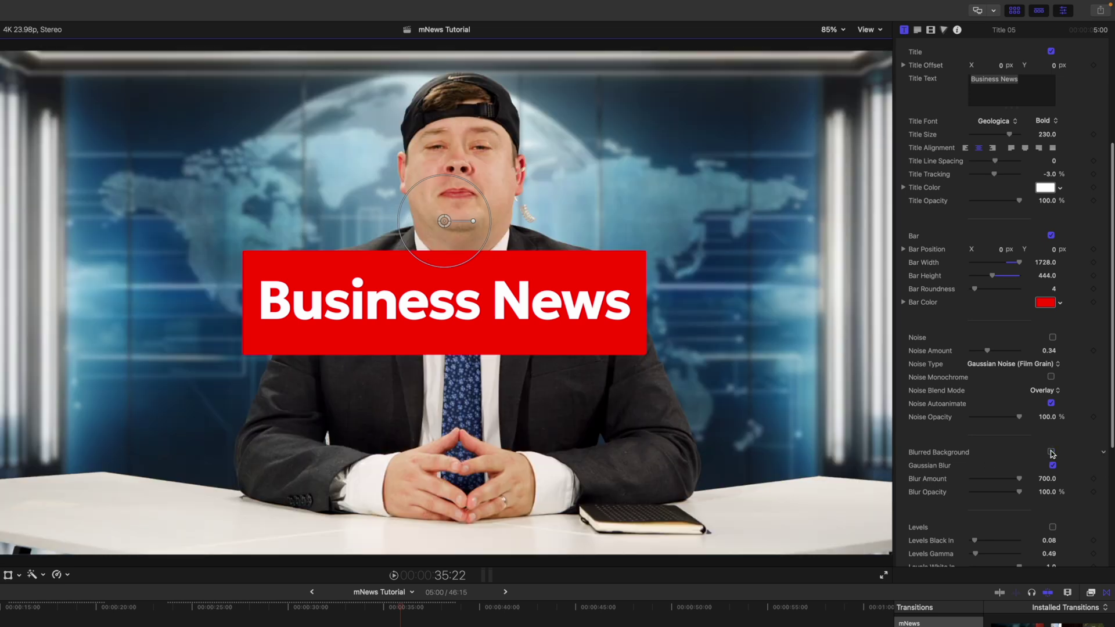
left_click(1051, 452)
scroll(994, 470, "down", 1)
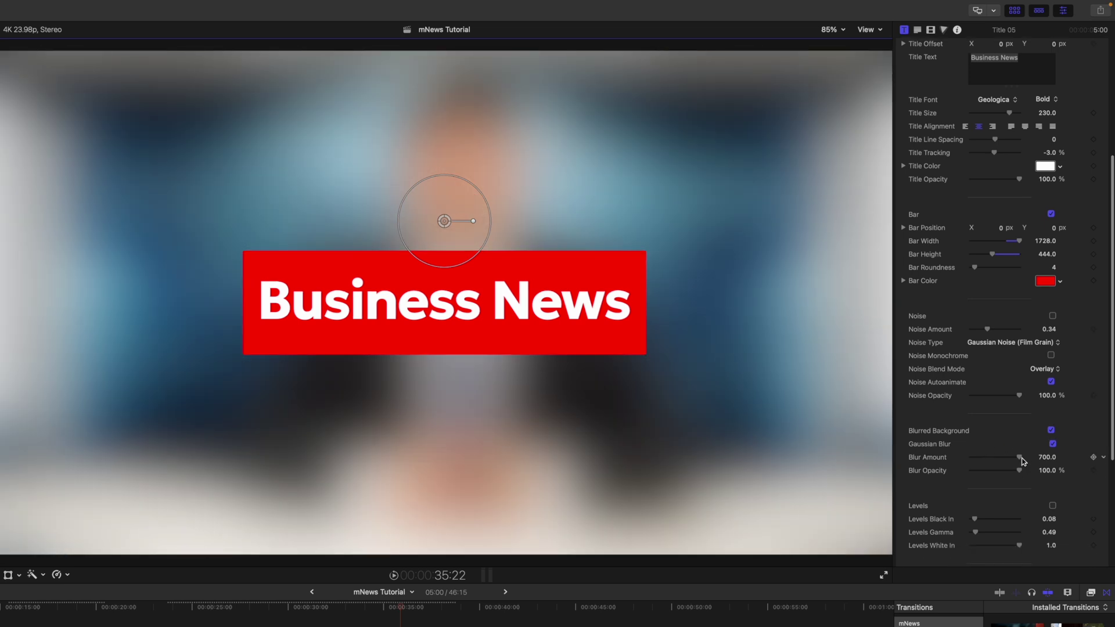
left_click_drag(1019, 457, 1049, 464)
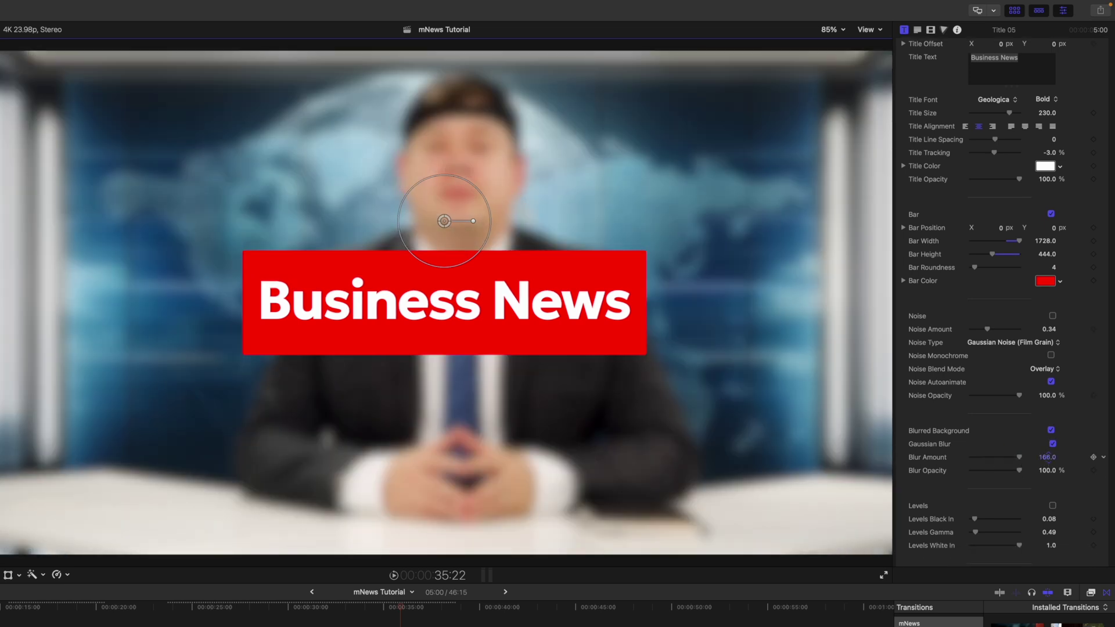
left_click_drag(1048, 457, 1049, 457)
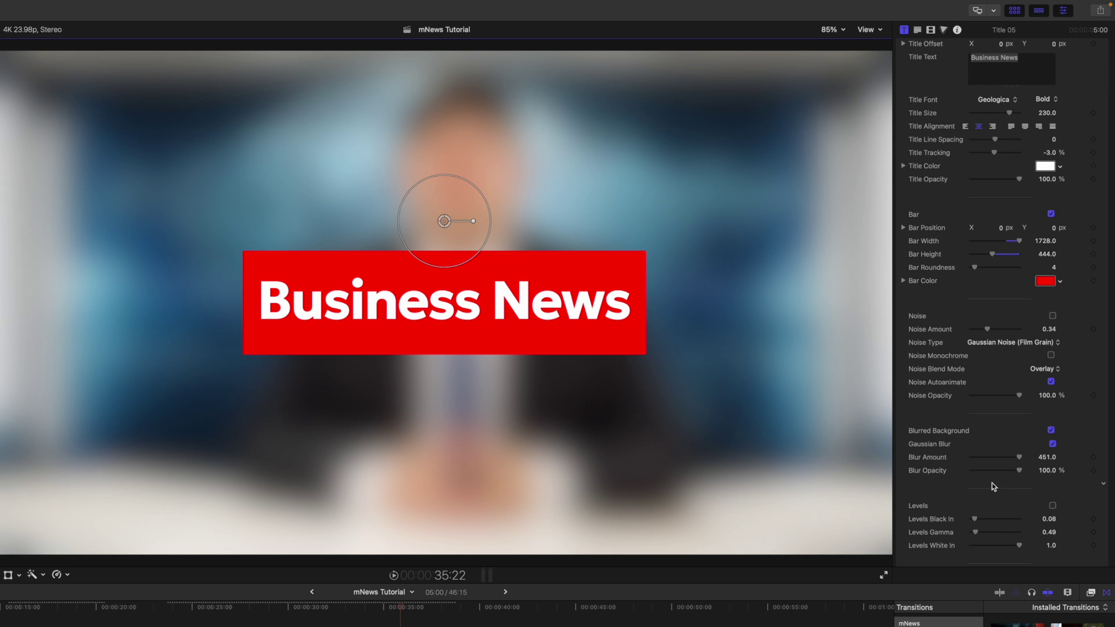
scroll(993, 485, "down", 6)
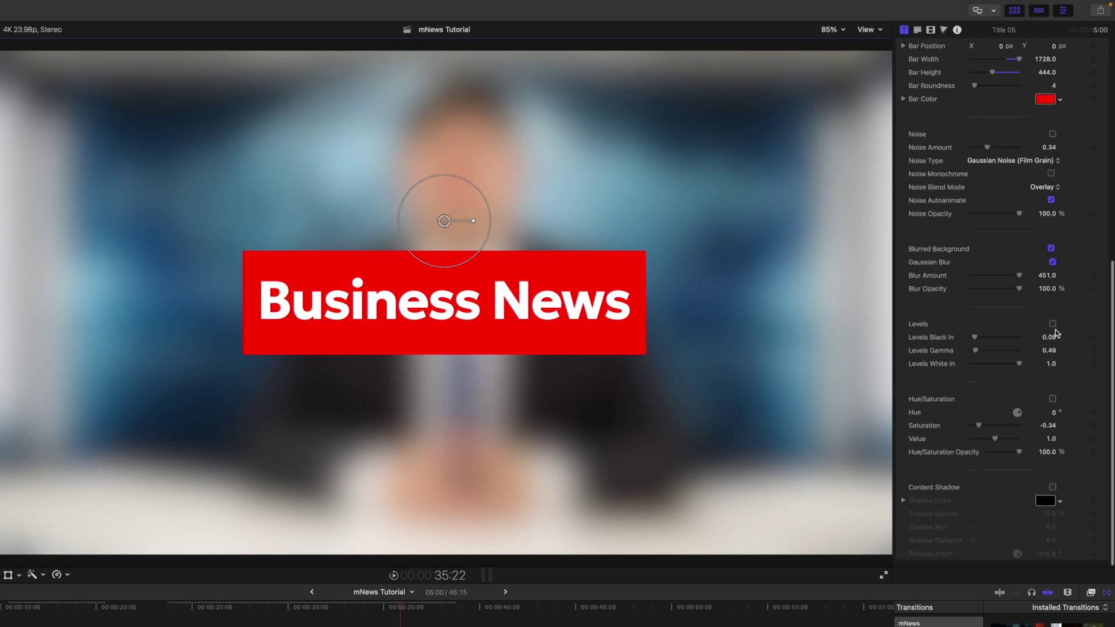
Try the Levels adjustment but leave it off, and restore the browser and timeline layout.
left_click(1052, 325)
left_click(1052, 325)
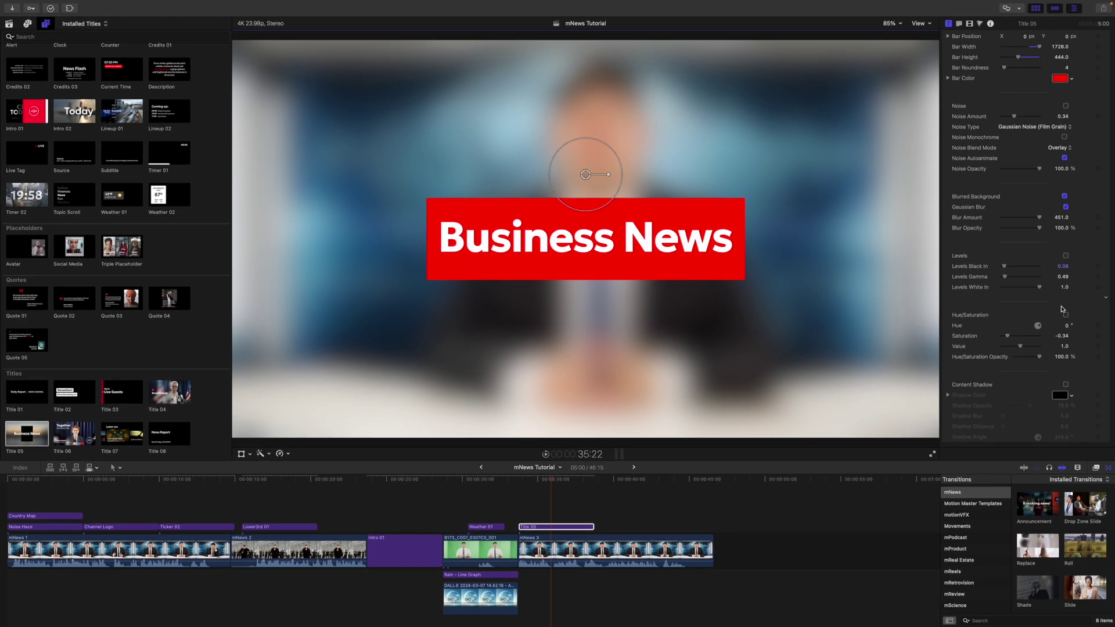
left_click(977, 496)
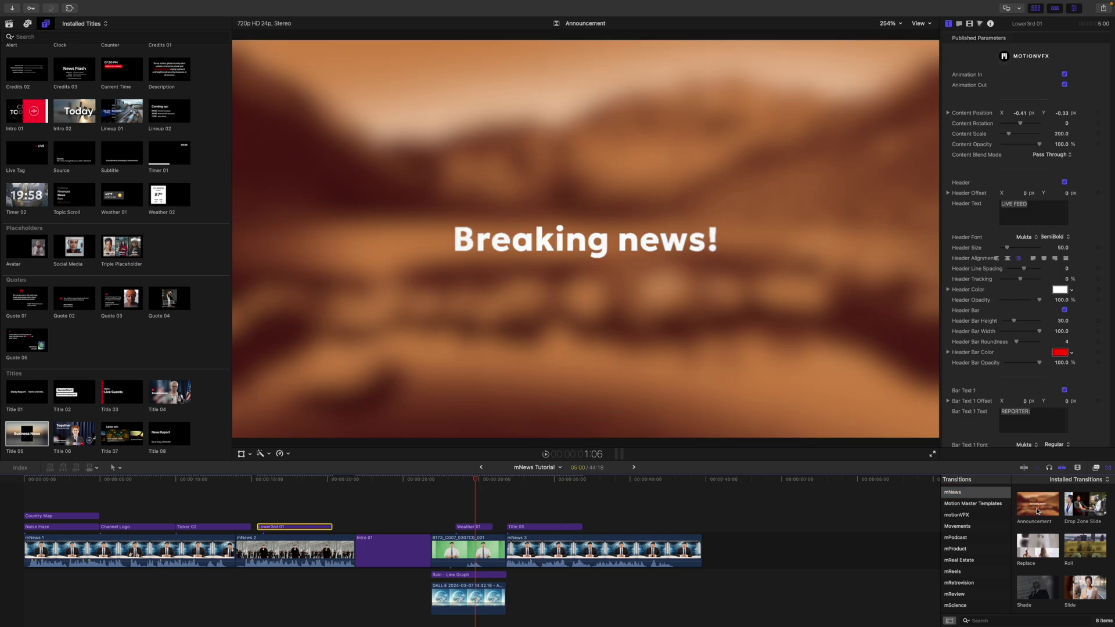
Add the mNews Announcement transition between mNews 1 and mNews 2 and preview it.
left_click_drag(1038, 511, 235, 549)
left_click(244, 482)
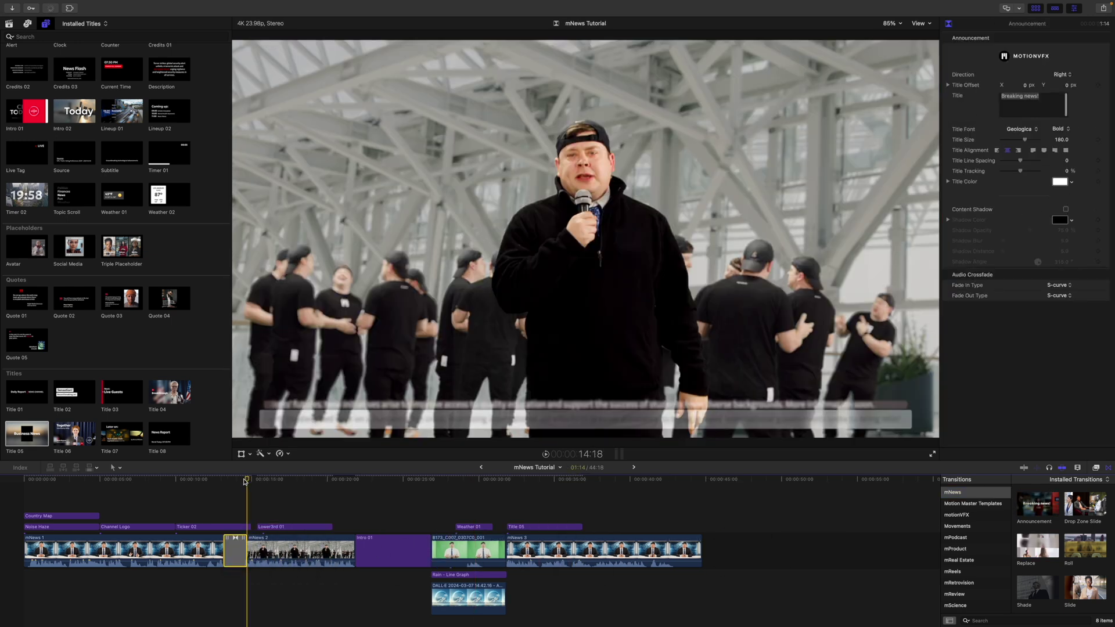
left_click_drag(244, 481, 269, 489)
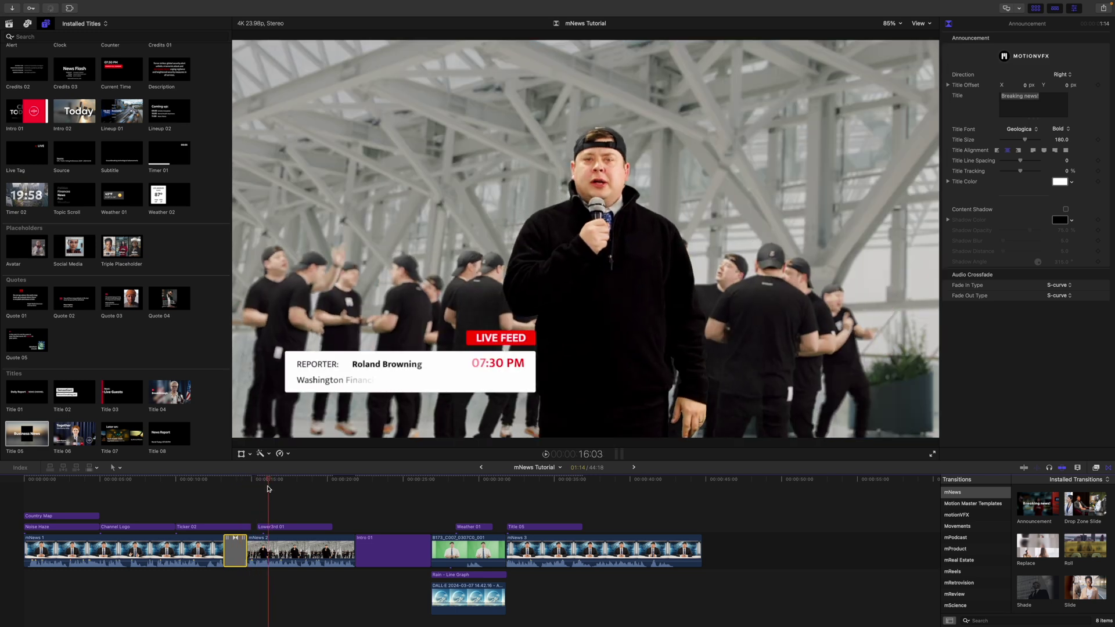
Trim Ticker 02's end so it finishes earlier, then replay the Announcement transition.
left_click(236, 487)
left_click_drag(251, 527, 229, 527)
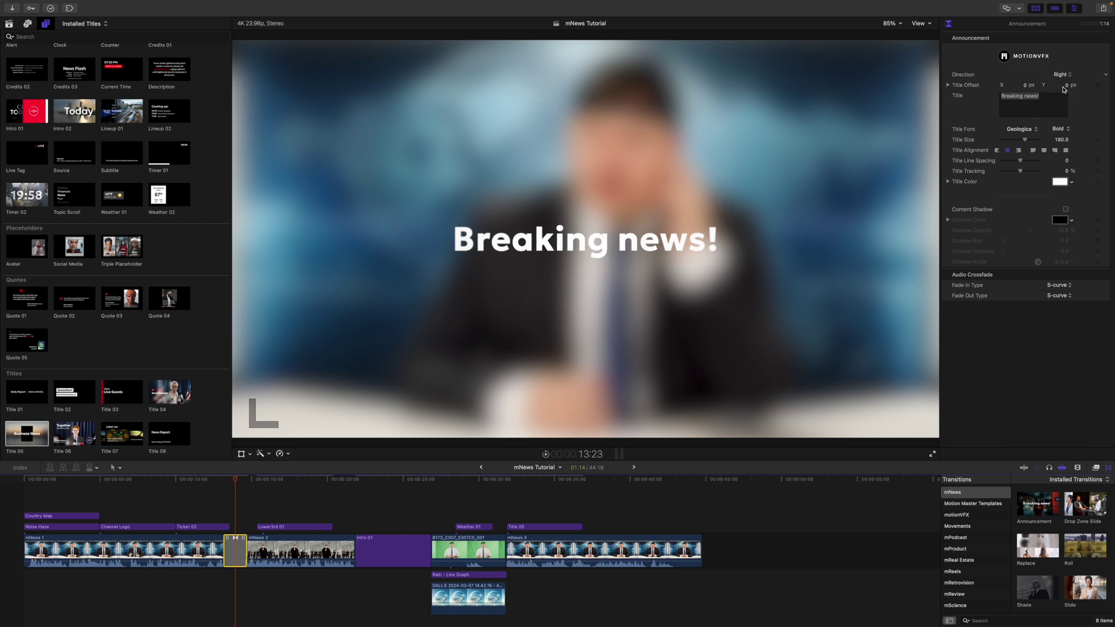
left_click_drag(236, 485, 246, 486)
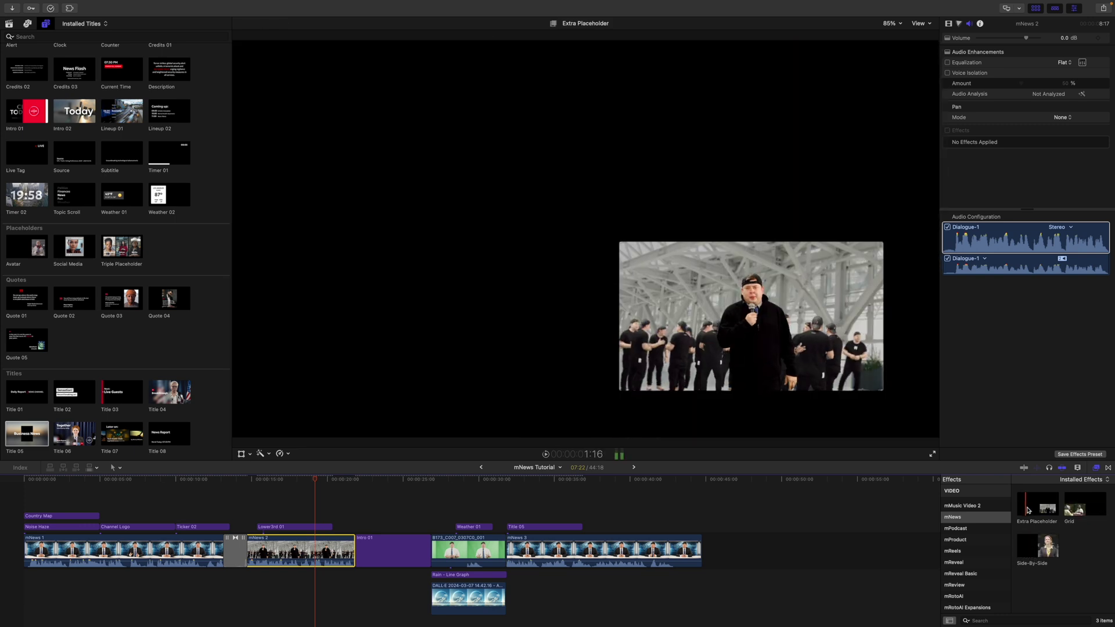
Preview the edit, then delete the Announcement transition.
key("space")
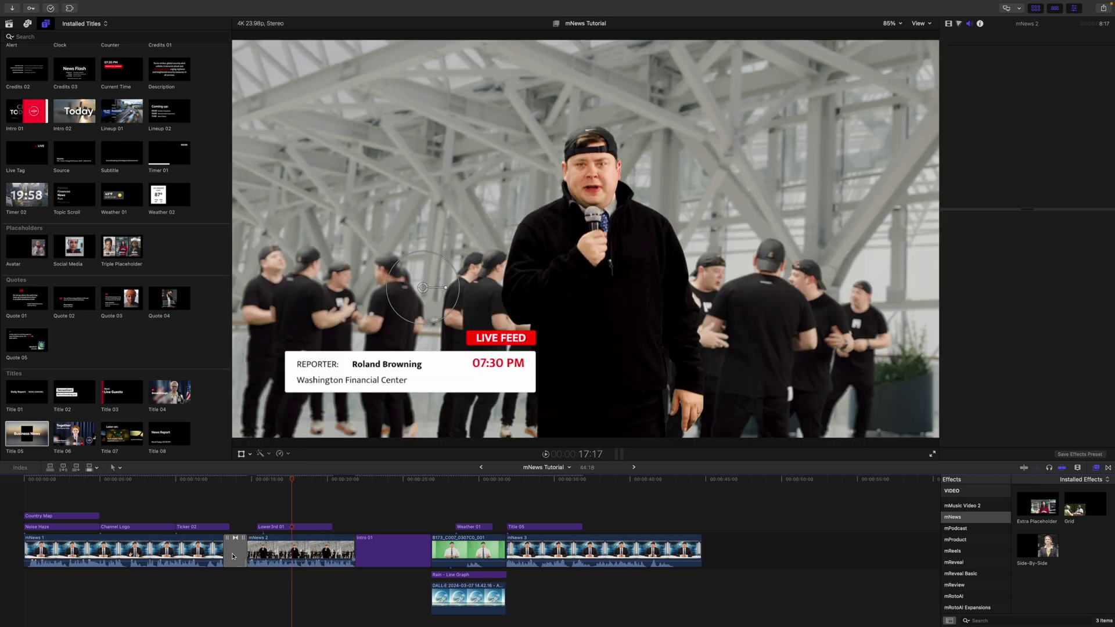
left_click(235, 556)
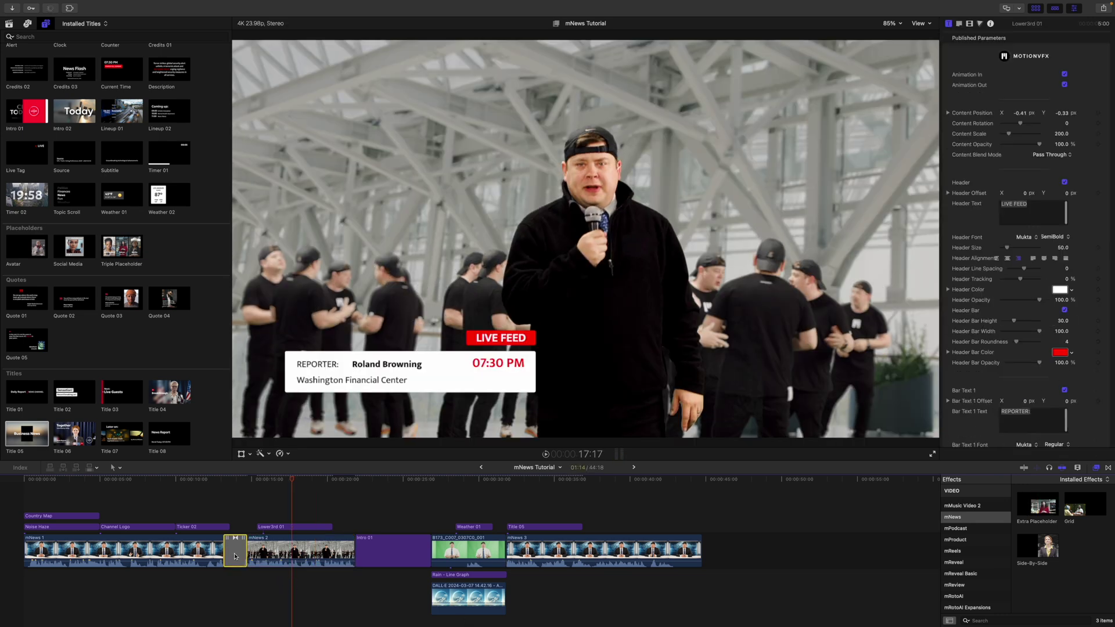
key("Delete")
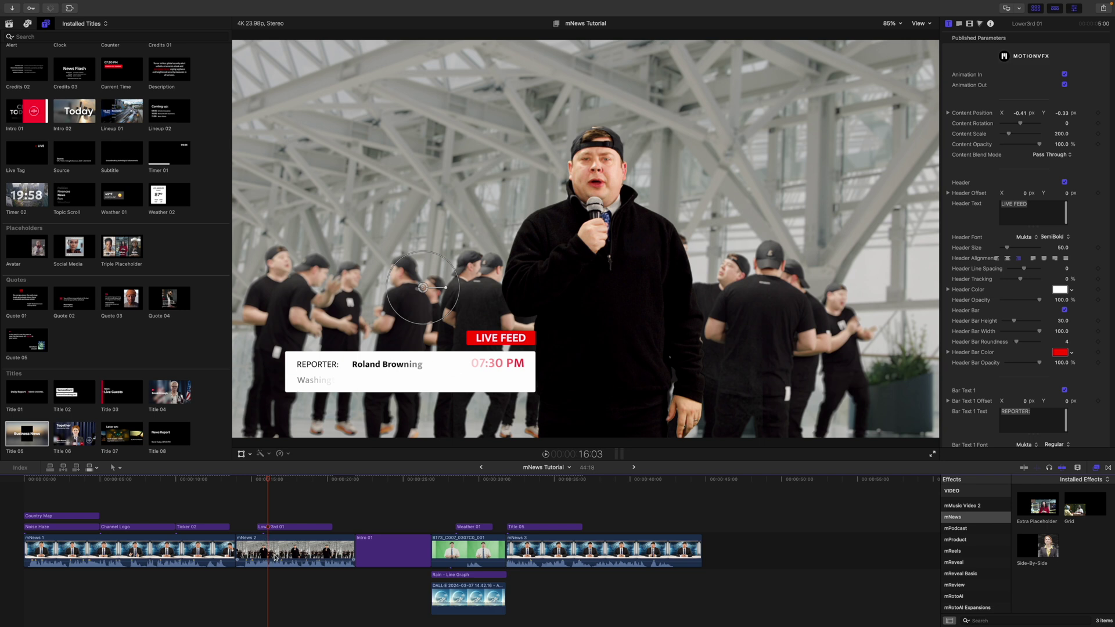
Move mNews 2 above the storyline and combine it with Lower3rd 01 into compound clip 'mNews Tutorial Clip'.
left_click(295, 548)
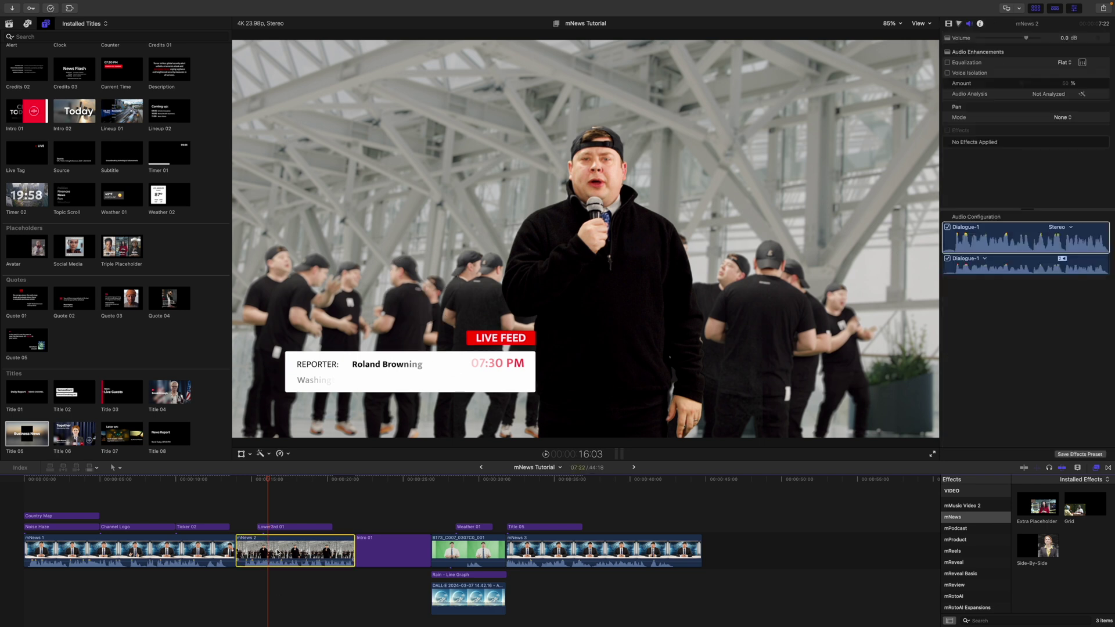
left_click_drag(272, 543, 156, 510)
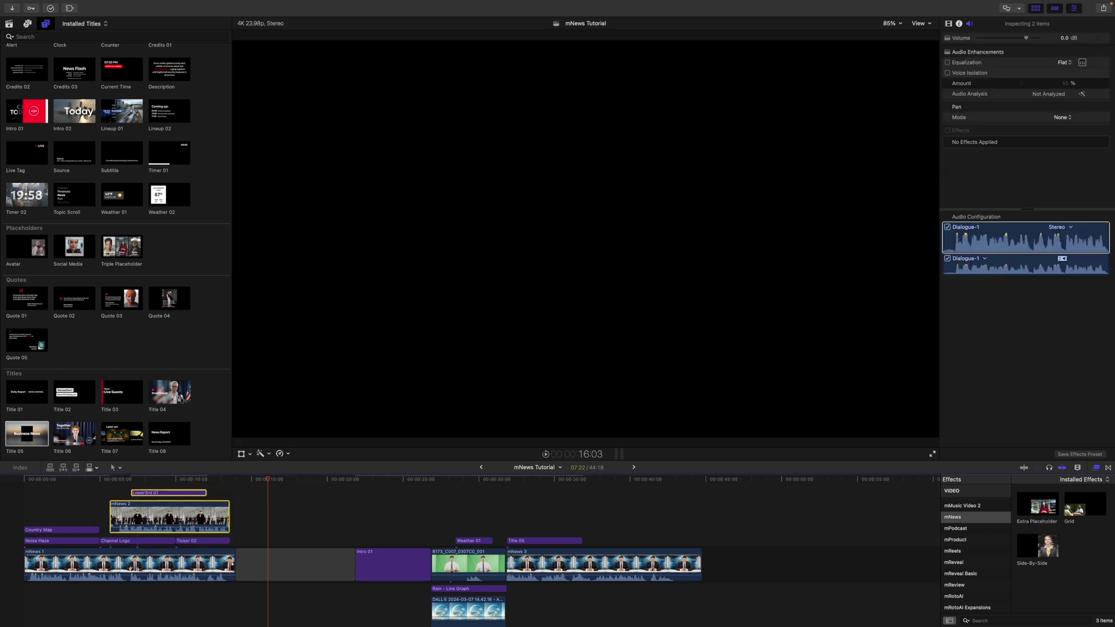
key("alt+g")
key("Return")
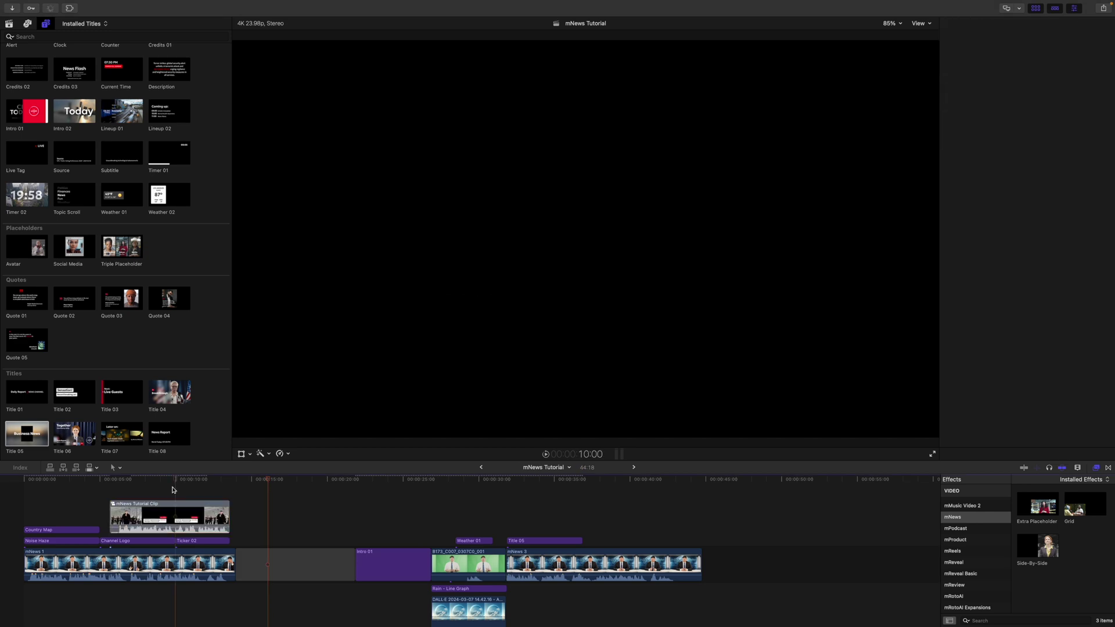
left_click(174, 511)
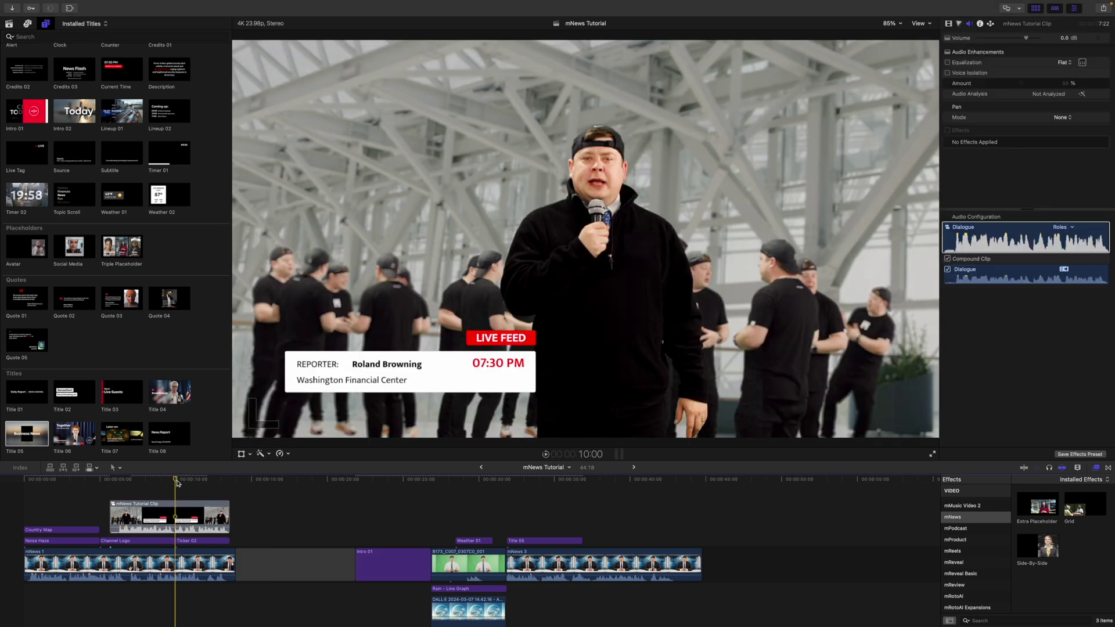
left_click(163, 511)
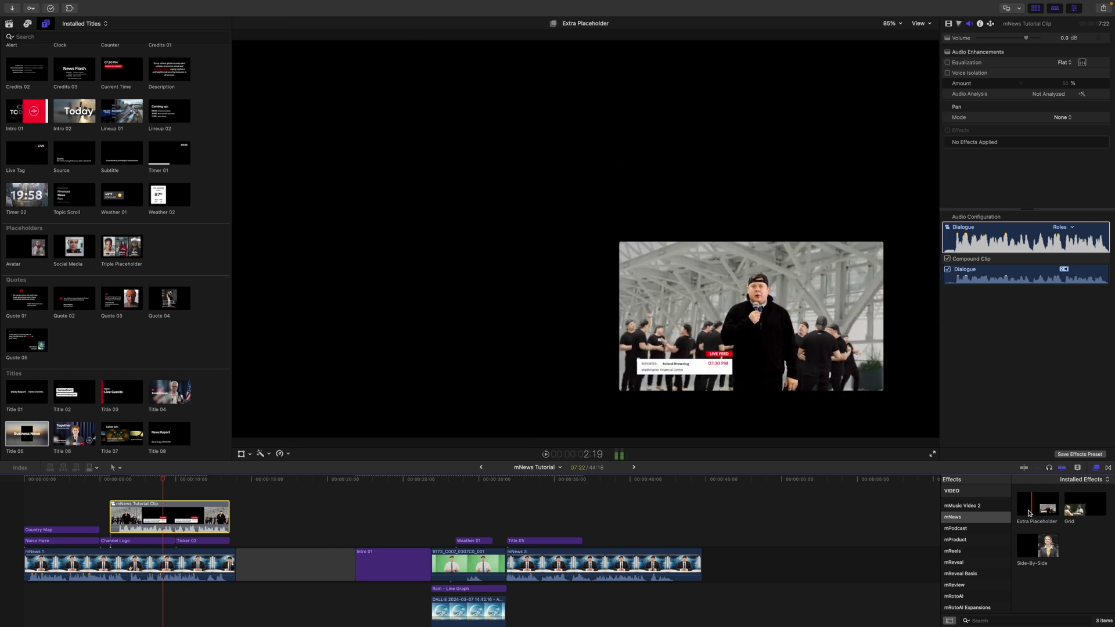
left_click_drag(1029, 514, 169, 515)
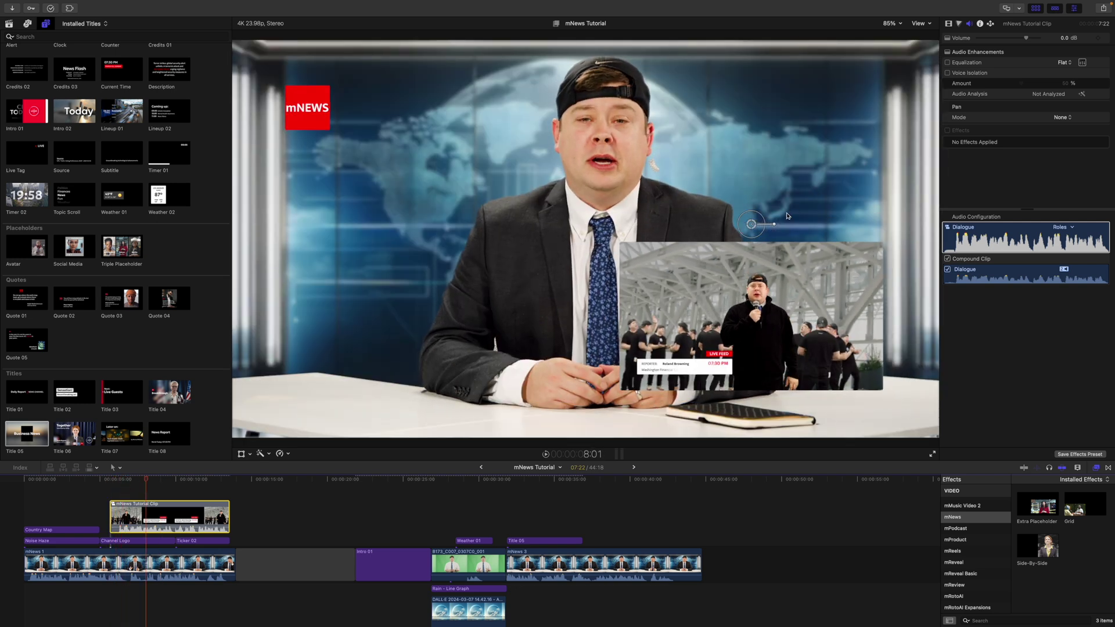
Move the Extra Placeholder inset upper-right, at content position 0.44/0.25 and scale 39.0.
left_click_drag(753, 225, 763, 48)
left_click_drag(144, 481, 147, 505)
Set the inset's Content Mask Roundness to 31, undoing a trial position and rotation change.
left_click(948, 23)
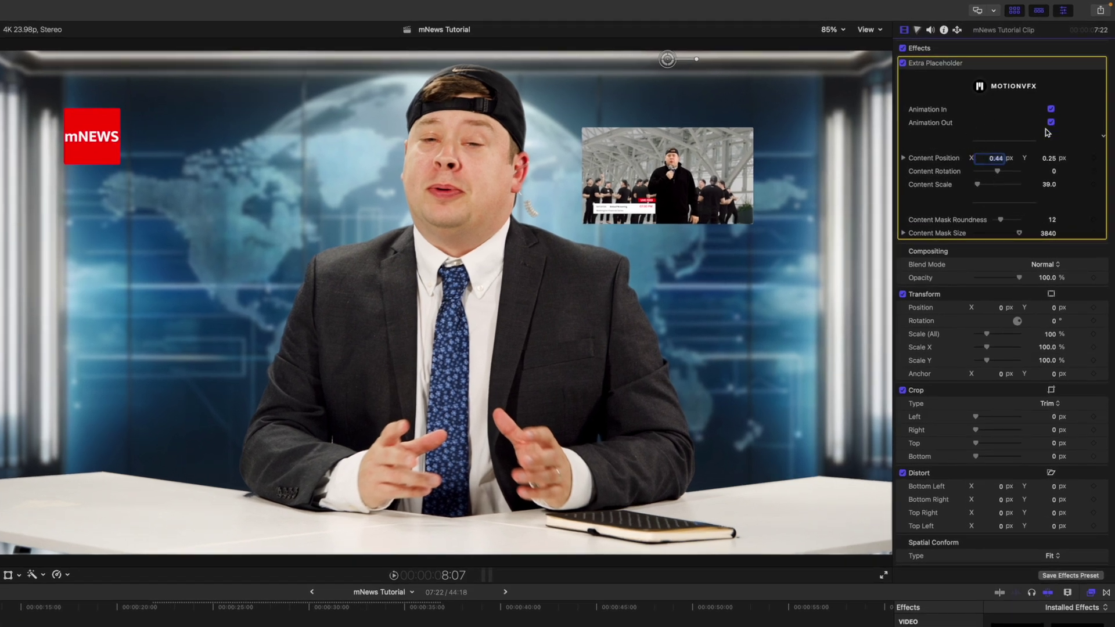
left_click_drag(997, 159, 997, 186)
key("super+z")
key("super+z")
key("super+z")
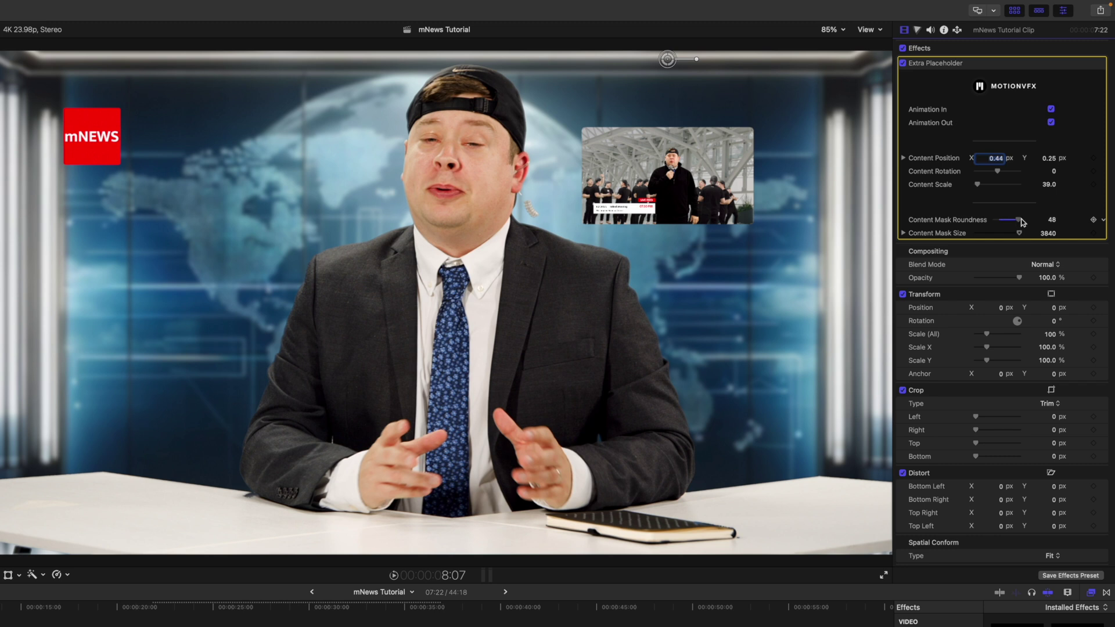
mouse_move(1020, 220)
left_mouse_down()
mouse_move(994, 221)
mouse_move(1013, 220)
left_mouse_up()
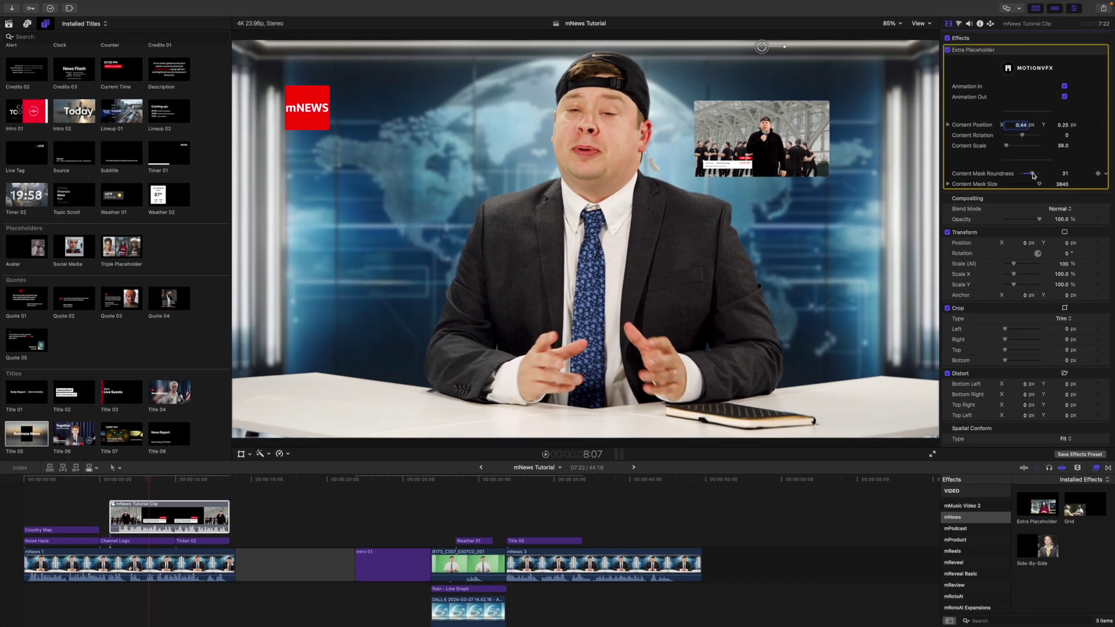